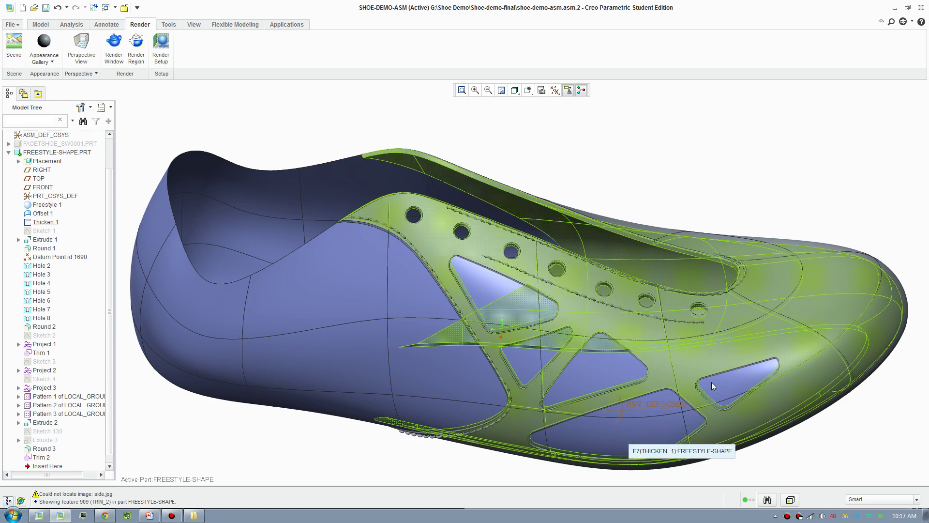
pyautogui.click(657, 166)
pyautogui.click(543, 173)
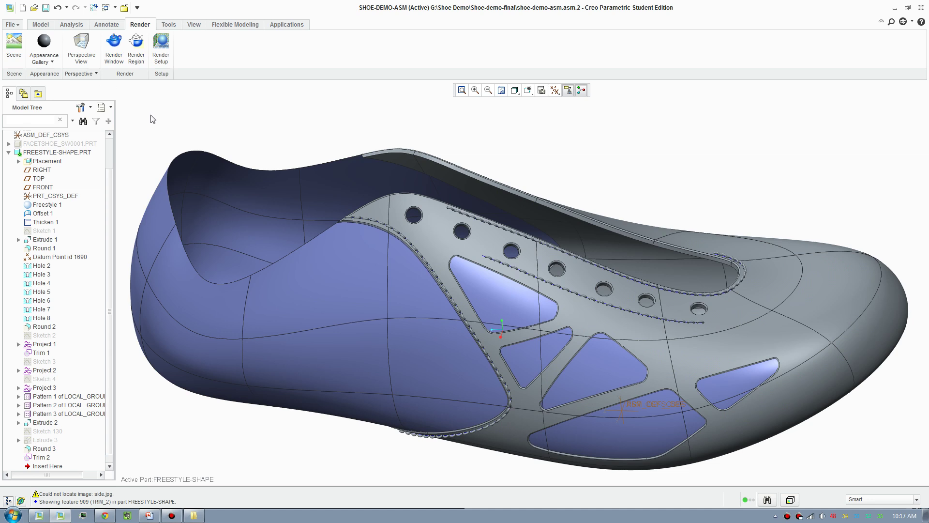
# Create a new design assembly from the start_assembly_mmks template instead of the default one, and show its datum planes
pyautogui.click(23, 7)
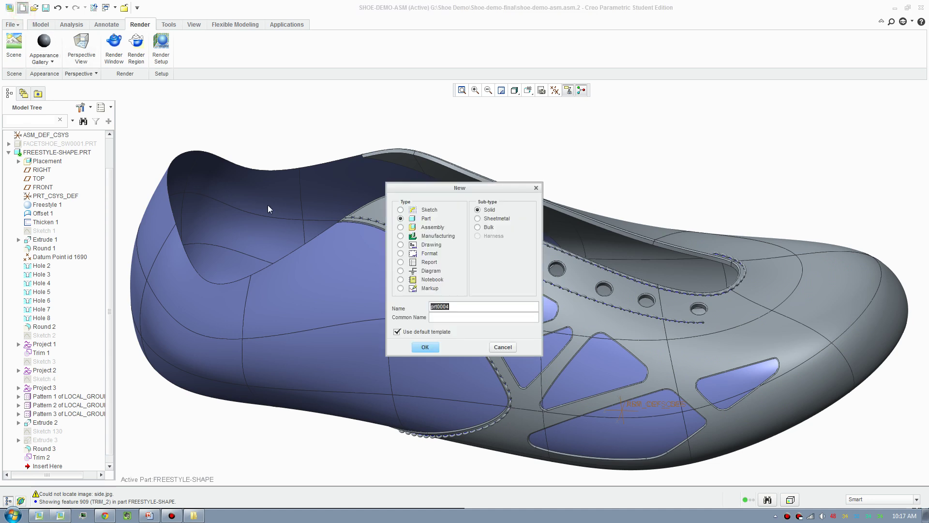
pyautogui.click(433, 227)
pyautogui.click(425, 333)
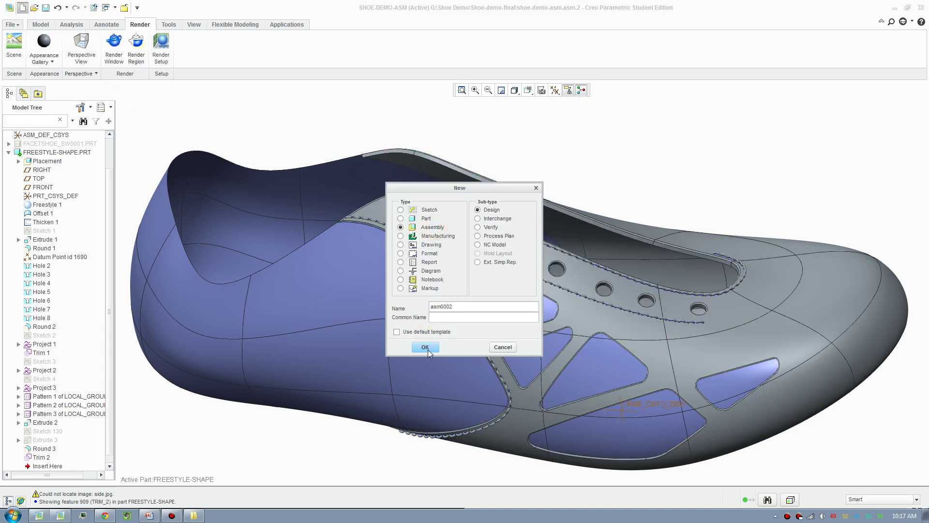
pyautogui.click(427, 350)
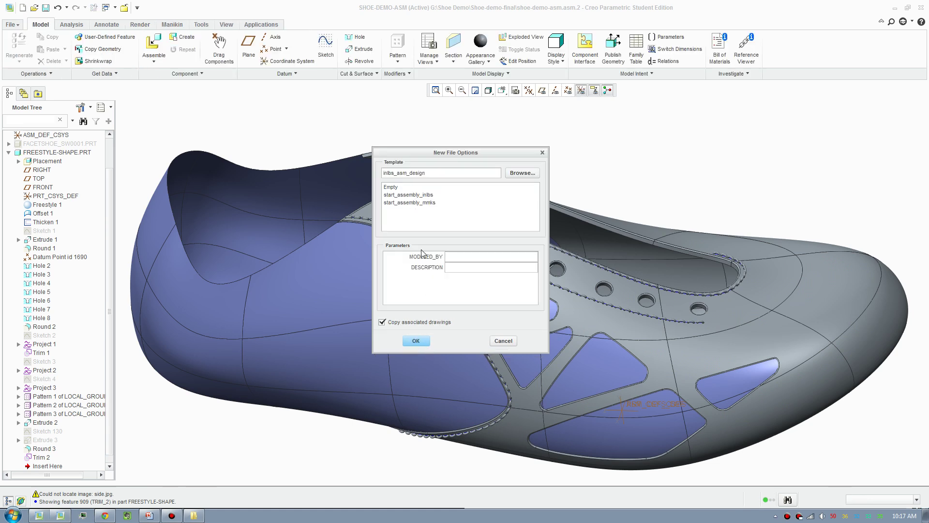
pyautogui.doubleClick(427, 203)
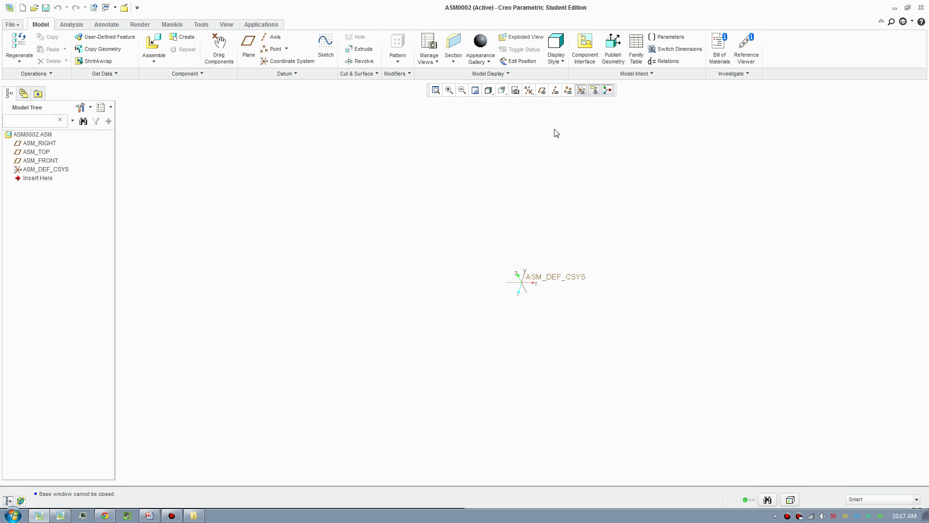
pyautogui.click(542, 90)
pyautogui.scroll(-1, 600, 164)
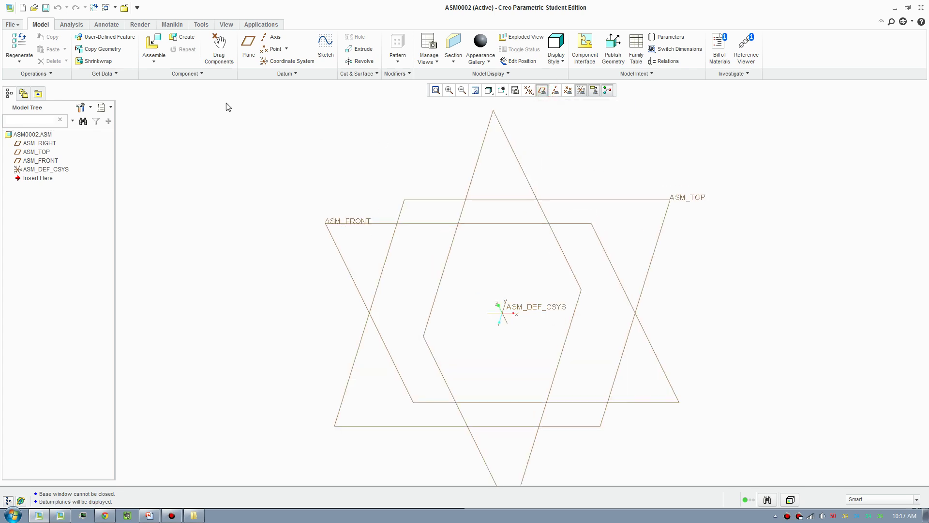
# Assemble facetshoe_sw0001.prt into the new assembly with a Default constraint
pyautogui.click(156, 43)
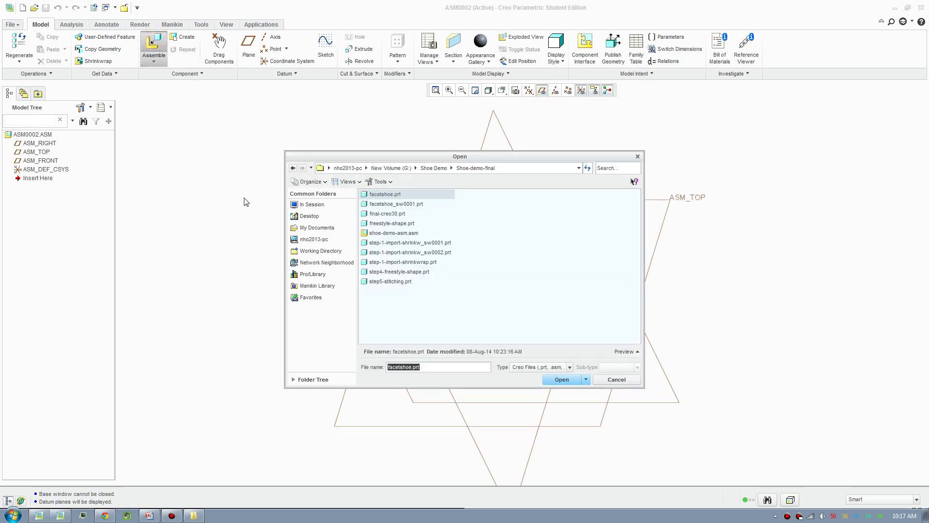
pyautogui.doubleClick(413, 208)
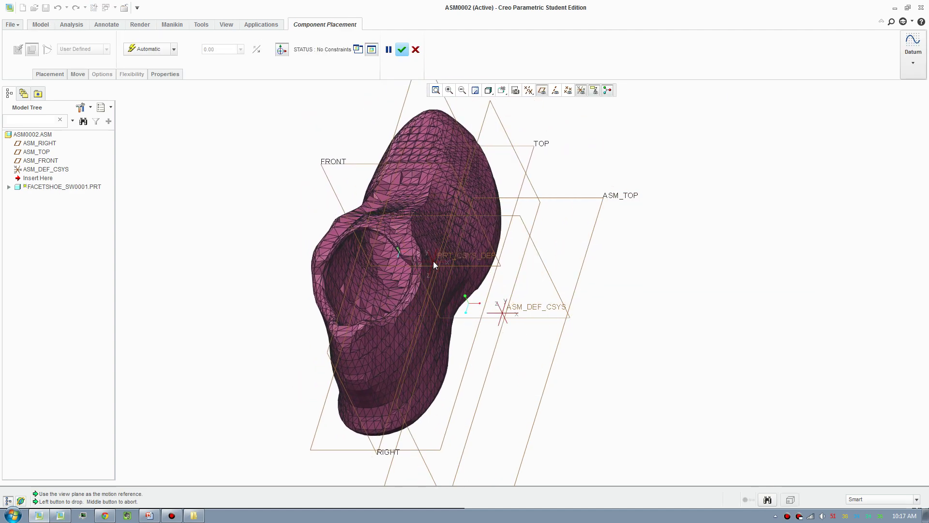
pyautogui.click(434, 264)
pyautogui.rightClick(244, 250)
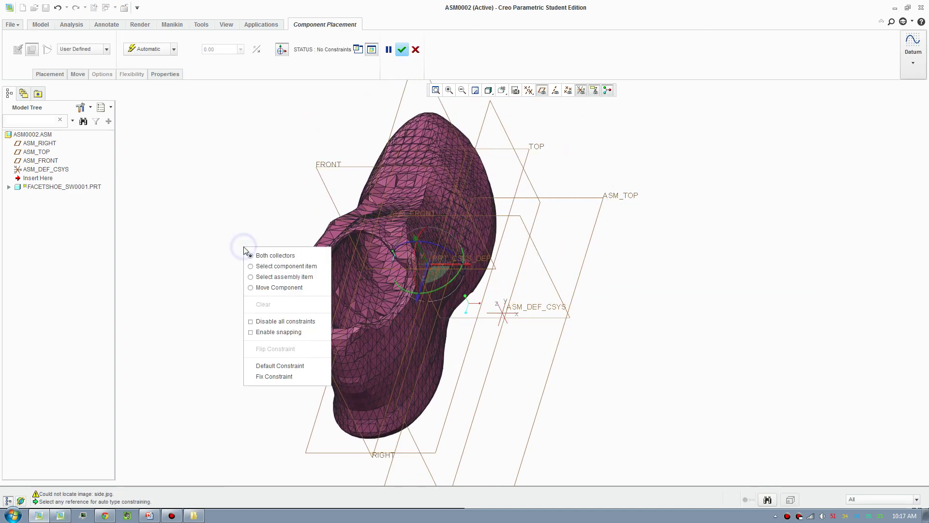
pyautogui.click(280, 365)
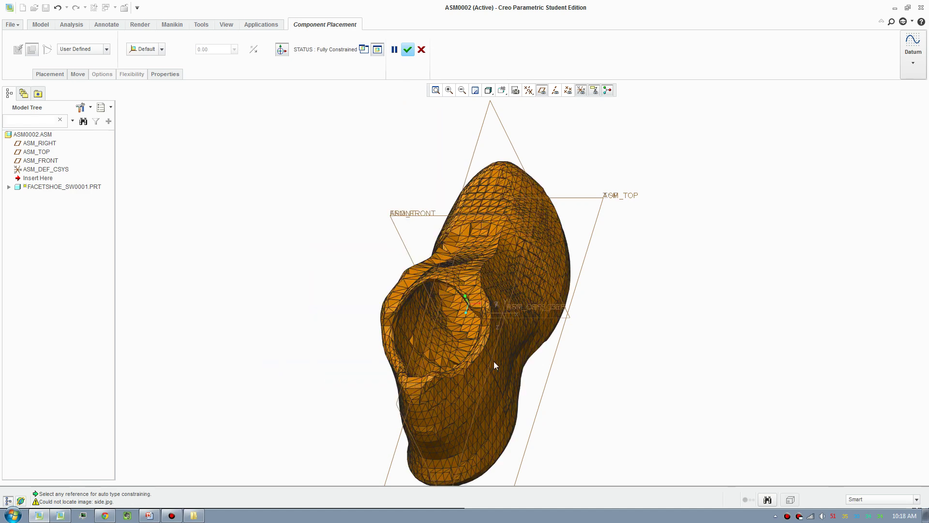
pyautogui.click(407, 50)
# Examine the faceted shoe model from its sole and side, and identify it in the assembly structure
pyautogui.moveTo(626, 354); pyautogui.dragTo(526, 346, button='middle')
pyautogui.scroll(-5, 531, 385)
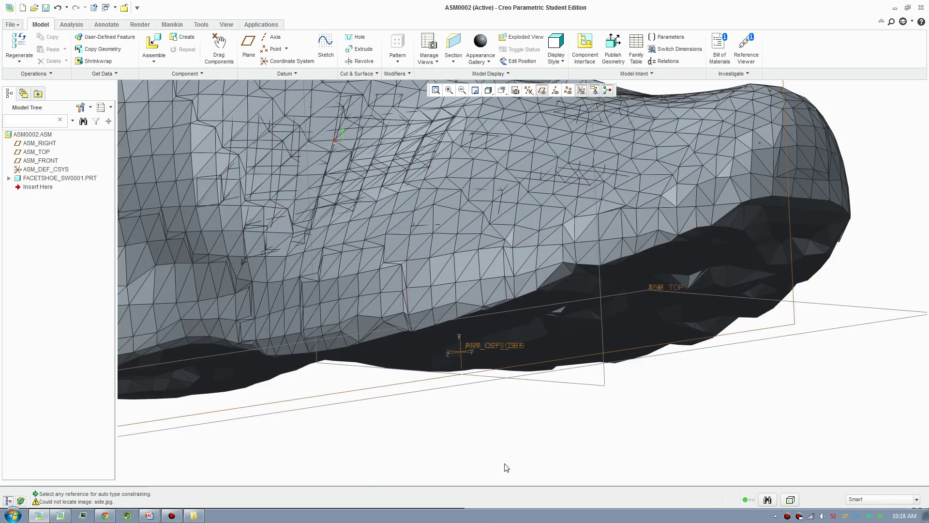
pyautogui.scroll(5, 556, 469)
pyautogui.moveTo(501, 408); pyautogui.dragTo(540, 434, button='middle')
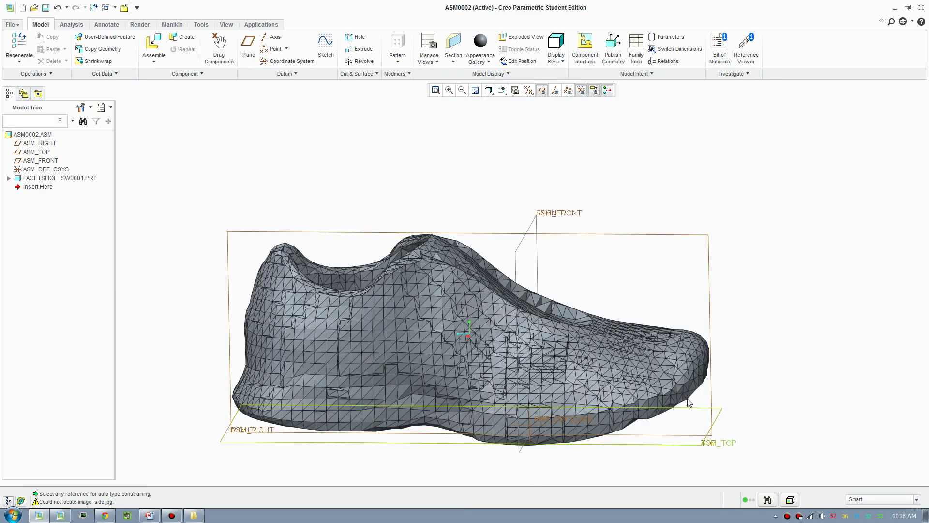
pyautogui.keyDown('shift'); pyautogui.moveTo(716, 374); pyautogui.dragTo(669, 338, button='middle'); pyautogui.keyUp('shift')
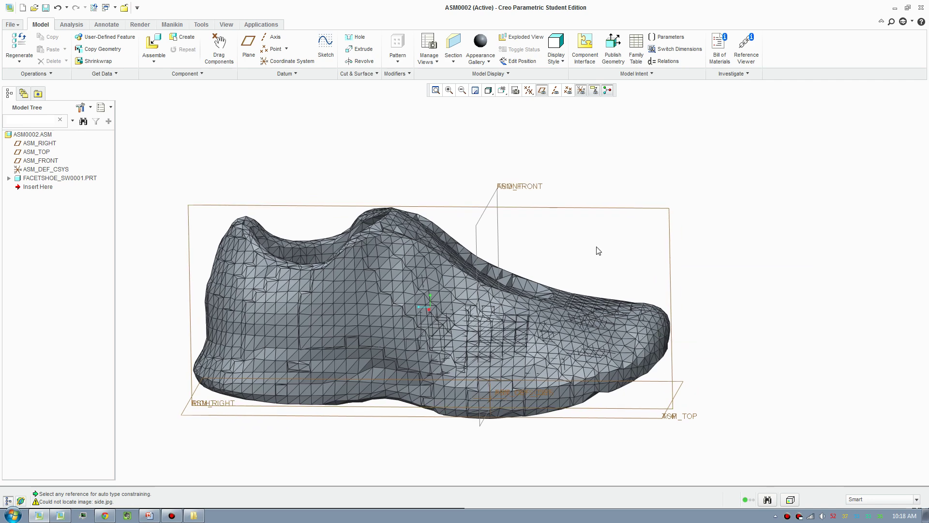
pyautogui.moveTo(601, 249); pyautogui.dragTo(587, 261, button='middle')
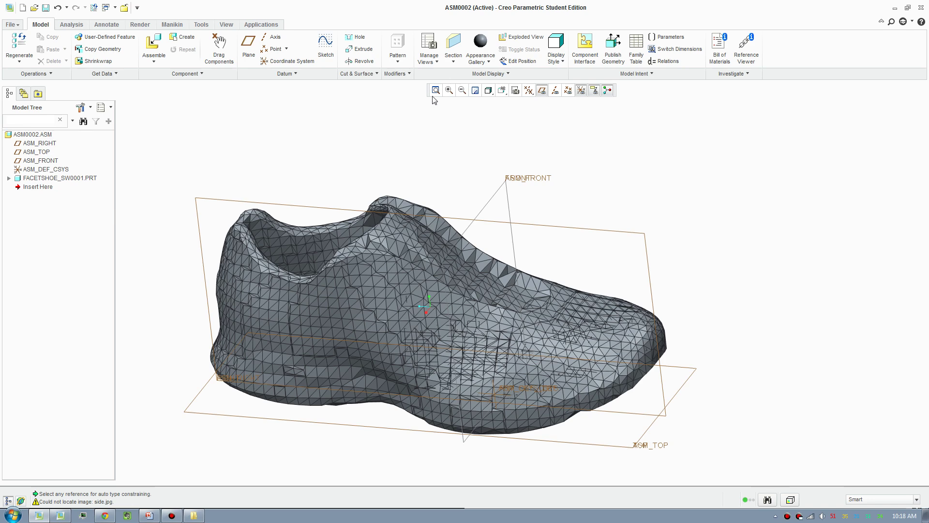
pyautogui.click(42, 178)
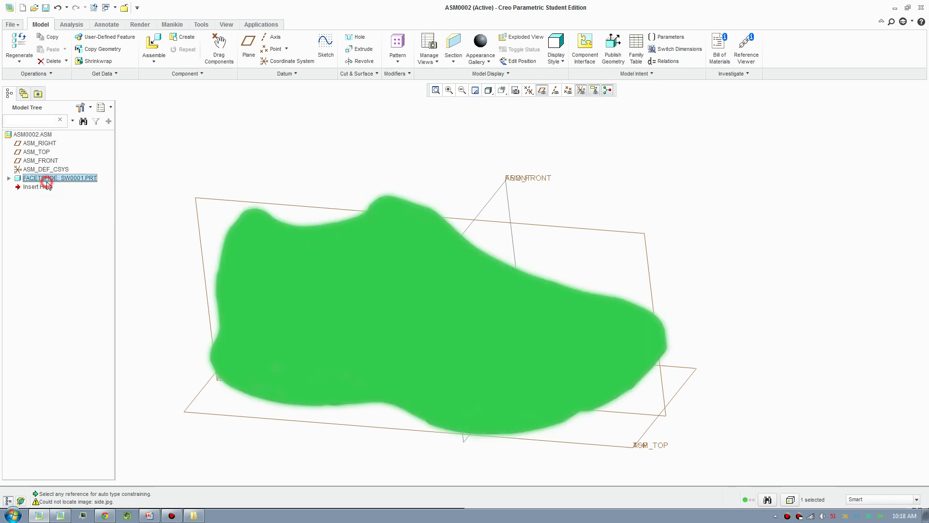
pyautogui.click(152, 248)
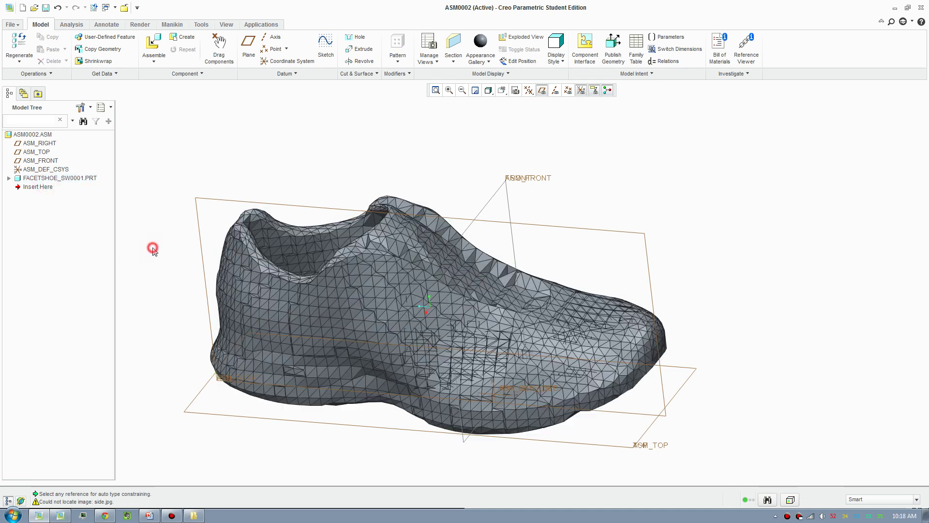
# Create a new solid part component named PRT0004 in the assembly, copied from the existing start_part_mmks template
pyautogui.click(186, 44)
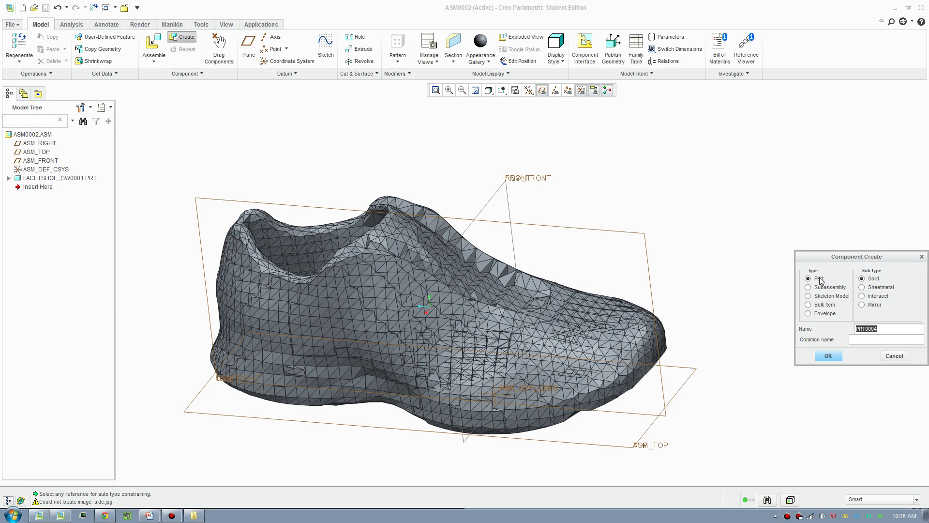
pyautogui.click(828, 356)
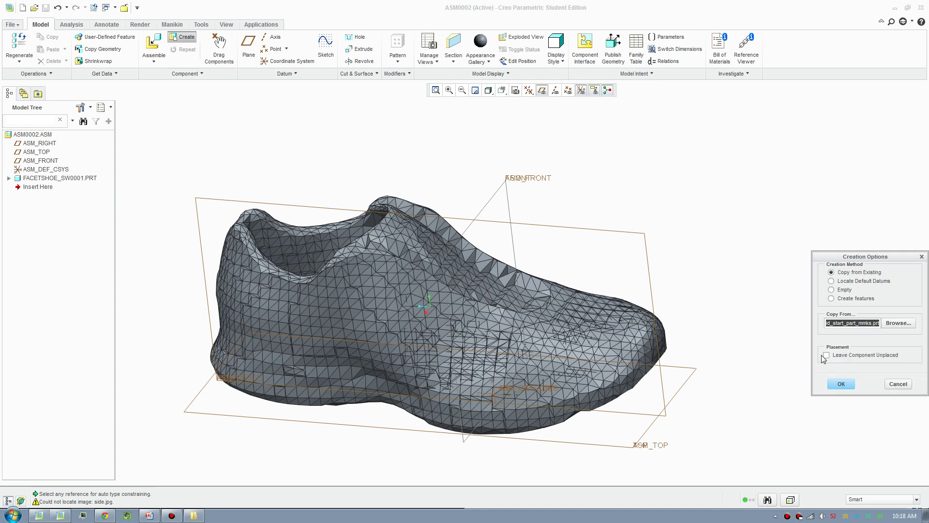
pyautogui.click(841, 384)
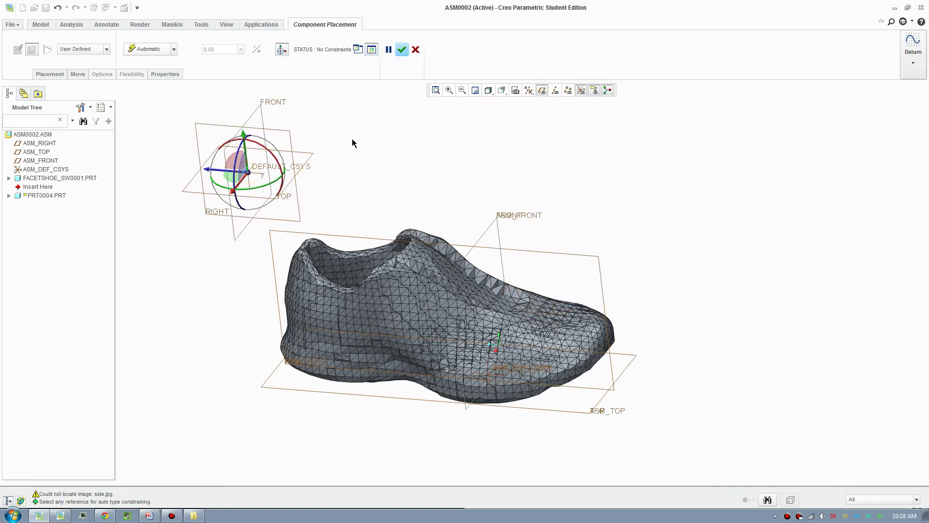
# Place the new part in the assembly with a Default constraint
pyautogui.rightClick(352, 139)
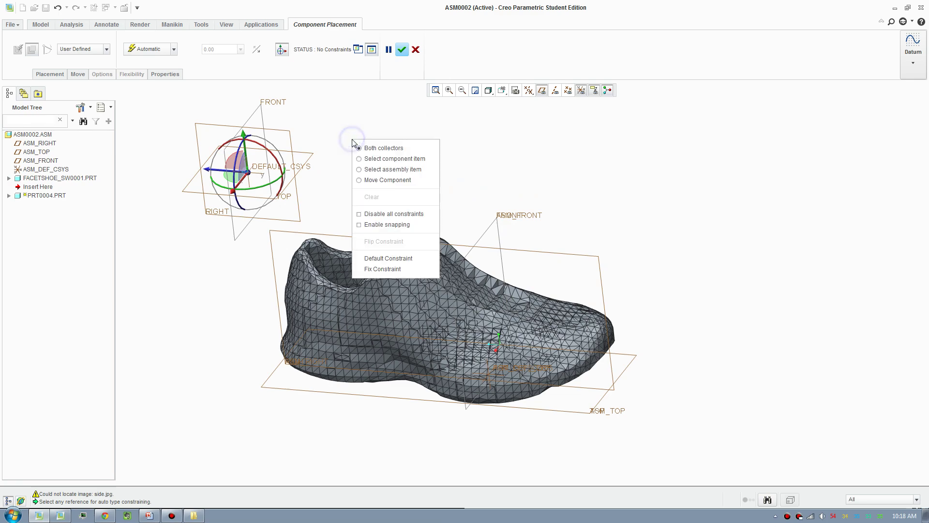
pyautogui.click(377, 260)
pyautogui.scroll(-3, 652, 371)
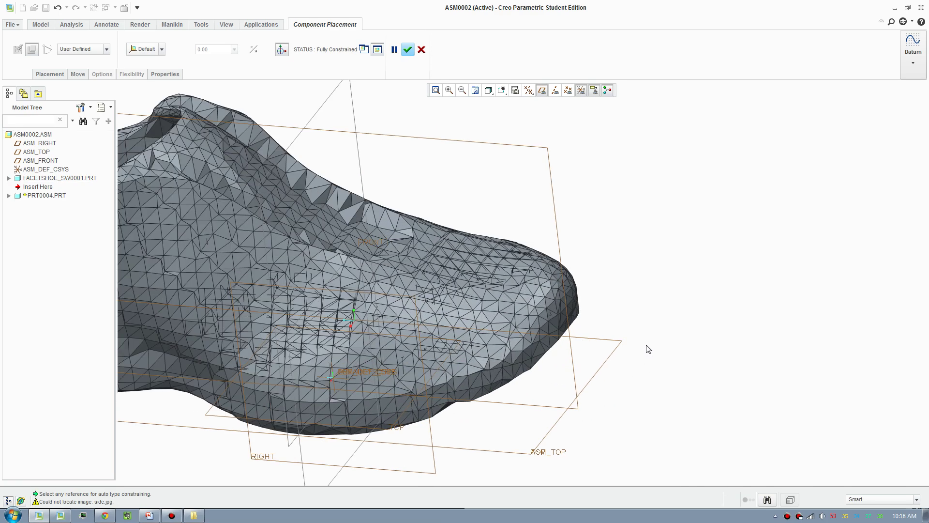
pyautogui.moveTo(645, 339); pyautogui.dragTo(651, 313, button='middle')
pyautogui.scroll(2, 652, 314)
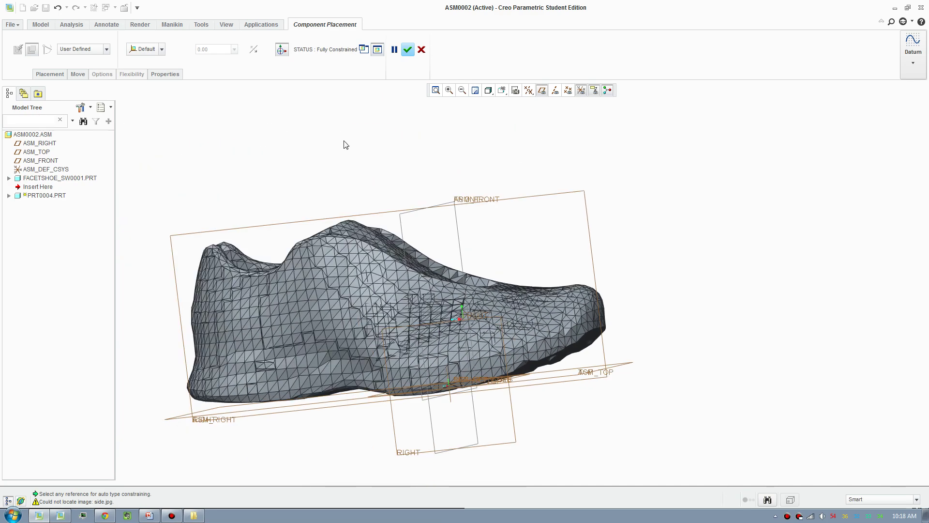
pyautogui.click(408, 50)
# Activate PRT0004 for editing within the assembly
pyautogui.moveTo(377, 139)
pyautogui.mouseDown(button='middle')
pyautogui.moveTo(346, 143)
pyautogui.moveTo(334, 160)
pyautogui.mouseUp(button='middle')
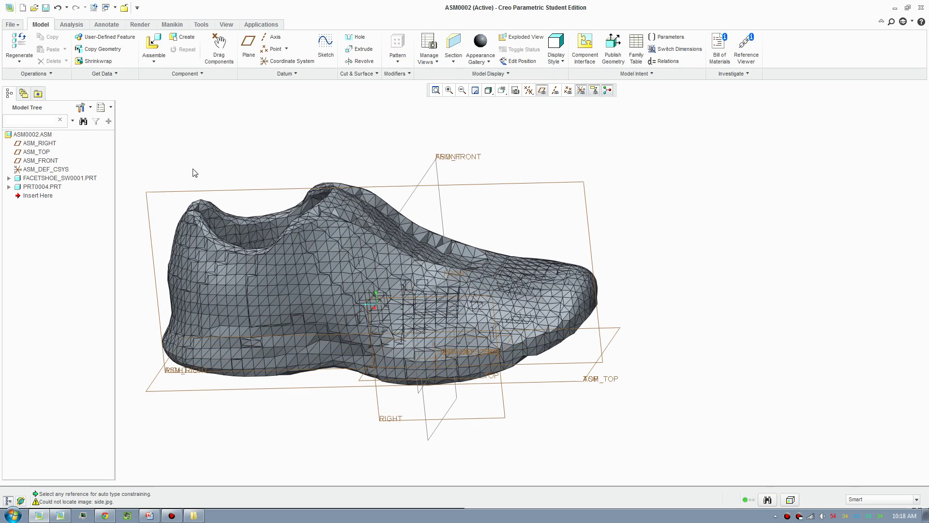
pyautogui.click(41, 188)
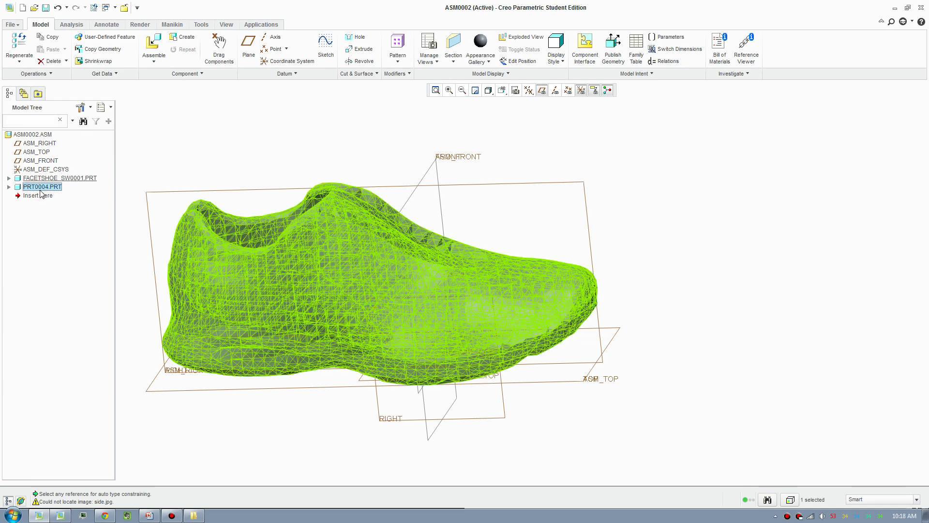
pyautogui.rightClick(40, 192)
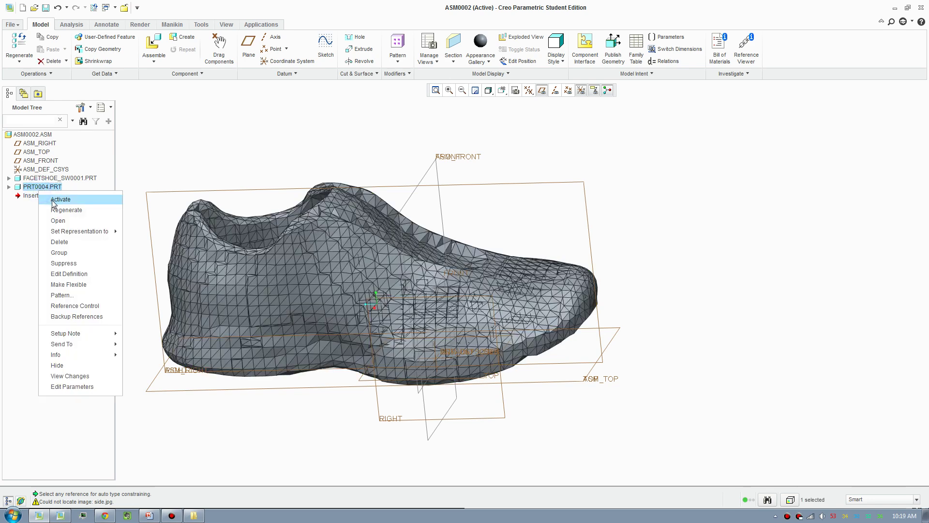
pyautogui.click(54, 200)
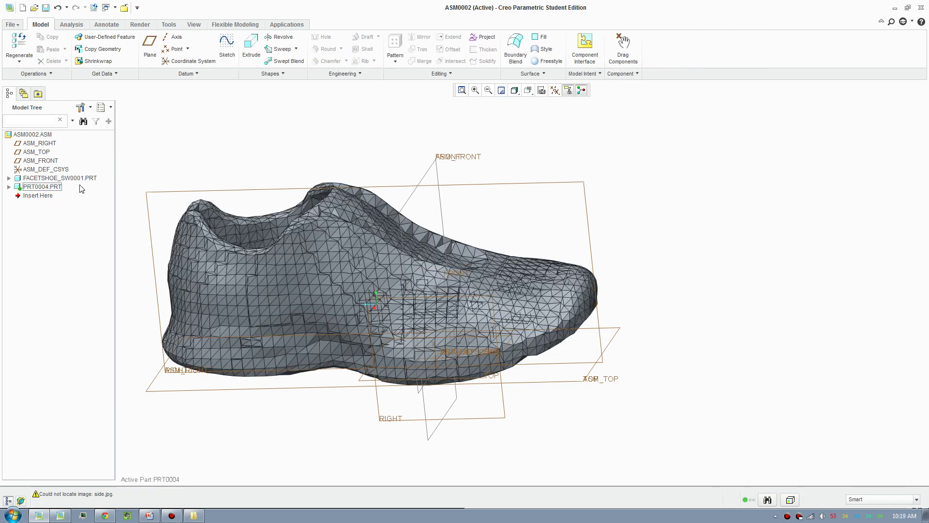
# Start a Freestyle feature in the active part and insert an open square primitive as the starting surface
pyautogui.scroll(1, 305, 168)
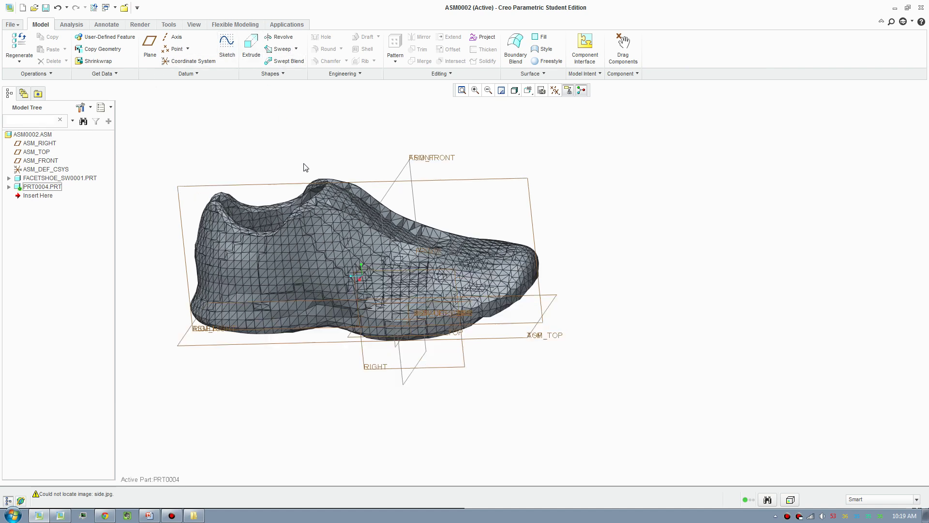
pyautogui.scroll(1, 306, 167)
pyautogui.scroll(1, 535, 218)
pyautogui.scroll(-2, 432, 170)
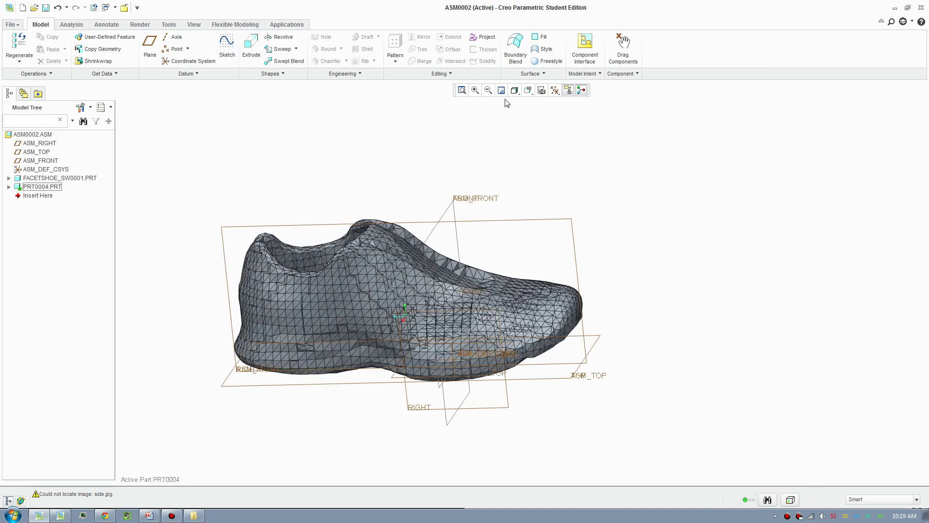
pyautogui.click(549, 59)
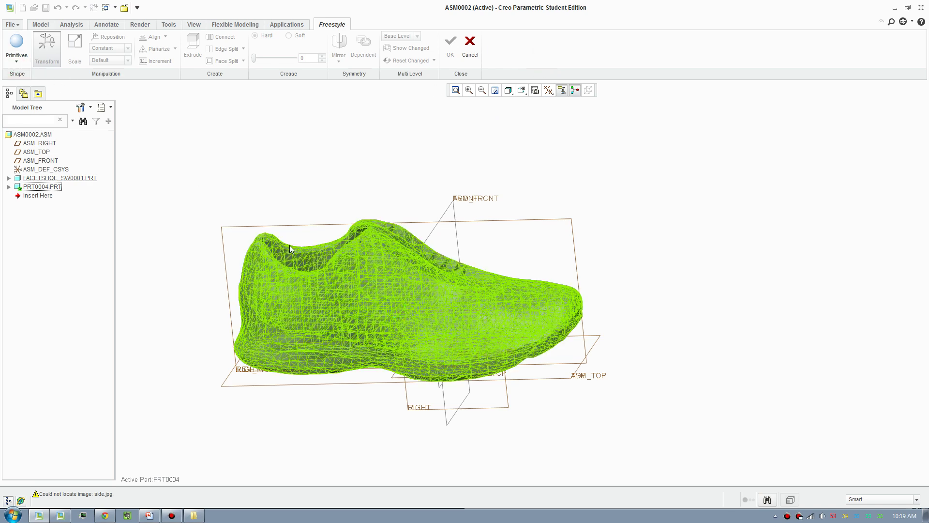
pyautogui.moveTo(255, 275); pyautogui.dragTo(214, 282, button='middle')
pyautogui.scroll(-2, 224, 229)
pyautogui.click(11, 53)
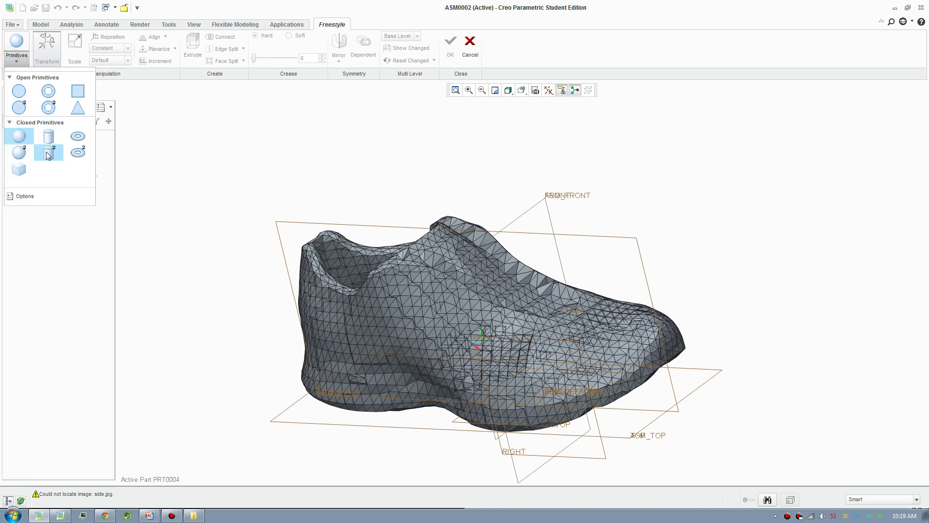
pyautogui.click(73, 94)
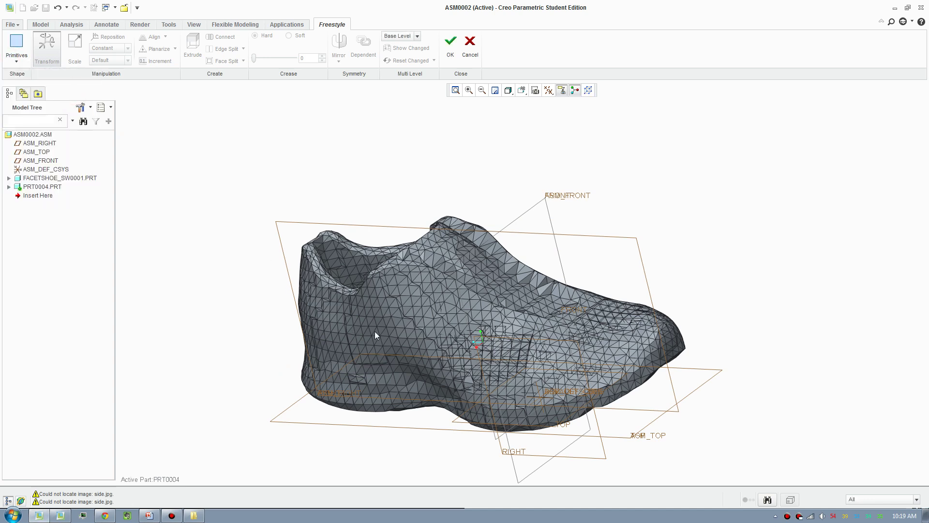
pyautogui.moveTo(375, 331); pyautogui.dragTo(460, 283, button='middle')
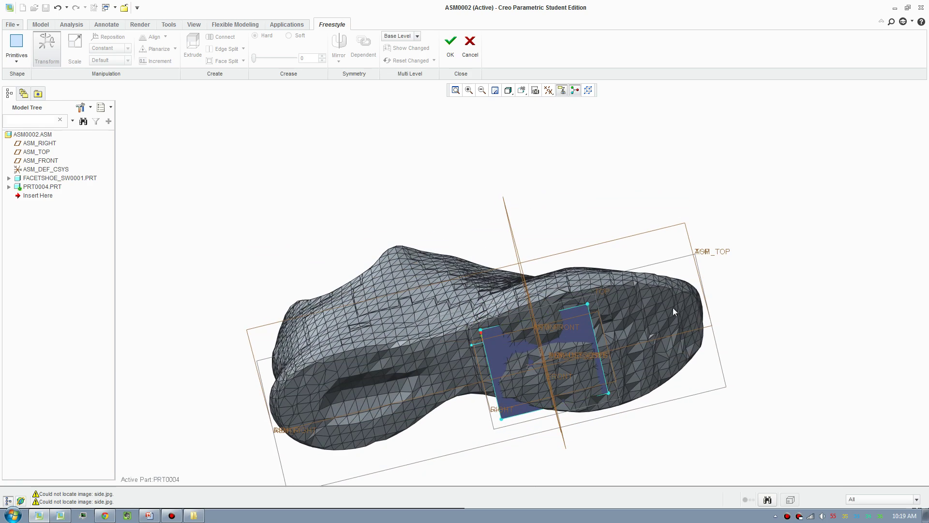
# Select the whole square primitive, then rotate it upright and move it alongside the shoe's side
pyautogui.moveTo(682, 266); pyautogui.dragTo(459, 485)
pyautogui.moveTo(392, 224); pyautogui.dragTo(346, 305, button='middle')
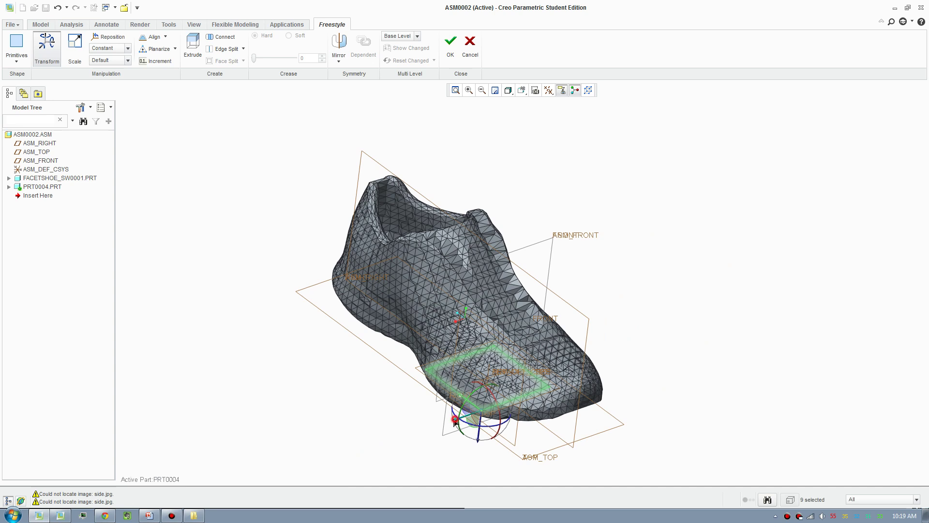
pyautogui.moveTo(453, 419); pyautogui.dragTo(410, 411)
pyautogui.moveTo(407, 420); pyautogui.dragTo(391, 377, button='middle')
pyautogui.keyDown('shift'); pyautogui.moveTo(379, 409); pyautogui.dragTo(393, 361, button='middle'); pyautogui.keyUp('shift')
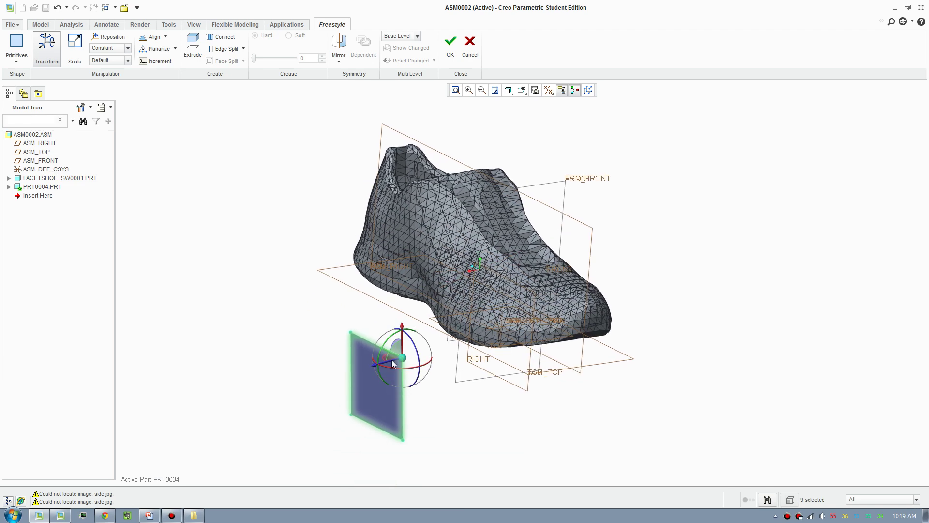
pyautogui.moveTo(393, 362); pyautogui.dragTo(468, 300)
# Lower the square's upper edge to about sole height and bring the face up against the lower side of the shoe
pyautogui.moveTo(469, 300); pyautogui.dragTo(428, 238, button='middle')
pyautogui.moveTo(425, 190); pyautogui.dragTo(337, 262)
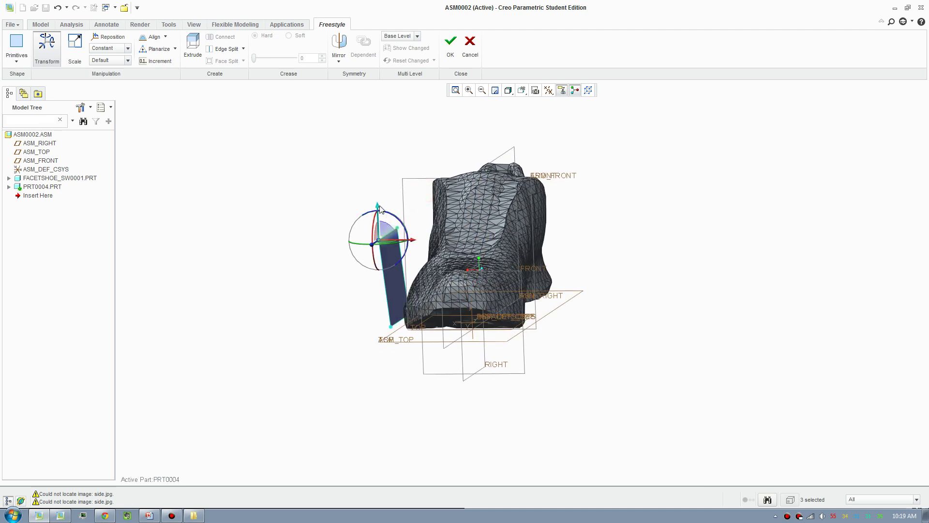
pyautogui.moveTo(380, 206); pyautogui.dragTo(393, 255)
pyautogui.moveTo(409, 257); pyautogui.dragTo(390, 291, button='middle')
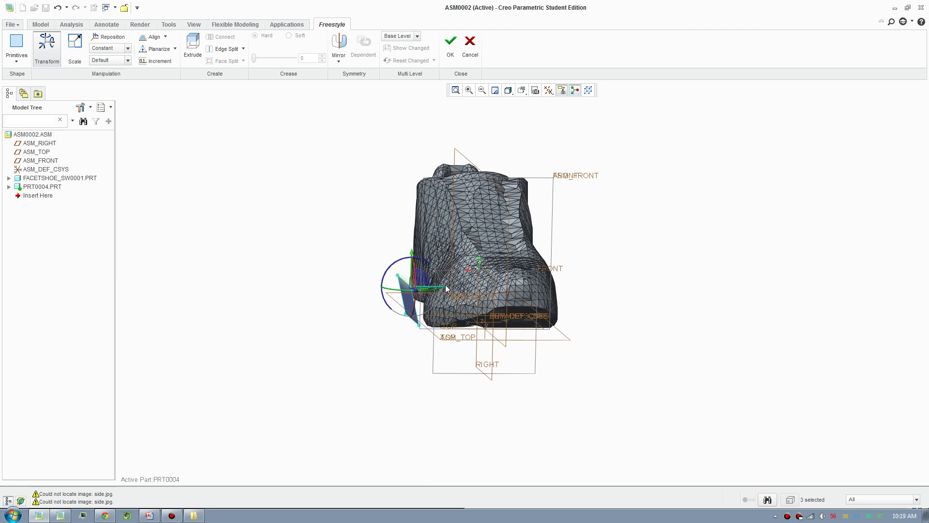
pyautogui.moveTo(446, 290); pyautogui.dragTo(461, 289)
pyautogui.moveTo(349, 233); pyautogui.dragTo(452, 357)
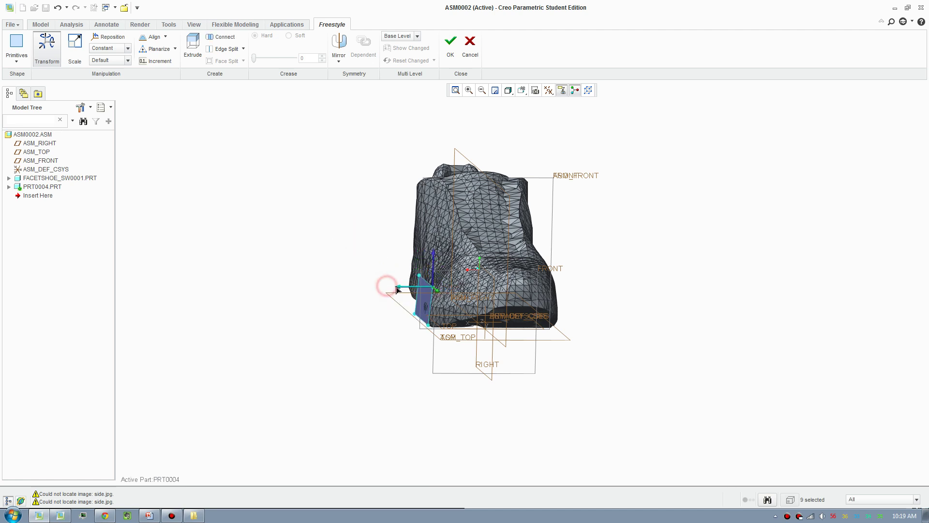
# Reposition the face's front and rear vertical edges so the strip follows the shoe's side outline
pyautogui.moveTo(406, 284); pyautogui.dragTo(509, 318, button='middle')
pyautogui.moveTo(686, 255); pyautogui.dragTo(648, 311, button='middle')
pyautogui.click(649, 312)
pyautogui.moveTo(492, 483); pyautogui.dragTo(472, 384)
pyautogui.moveTo(375, 254); pyautogui.dragTo(425, 315)
pyautogui.moveTo(387, 290); pyautogui.dragTo(412, 342)
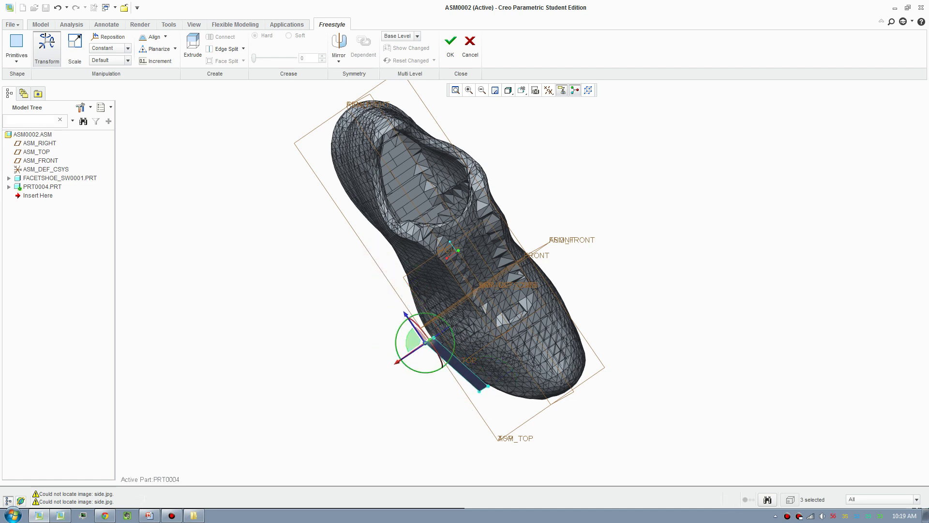
# Switch to PowerPoint, study how the mesh lines run on the reference shoe images, and return to Creo Parametric
pyautogui.click(149, 515)
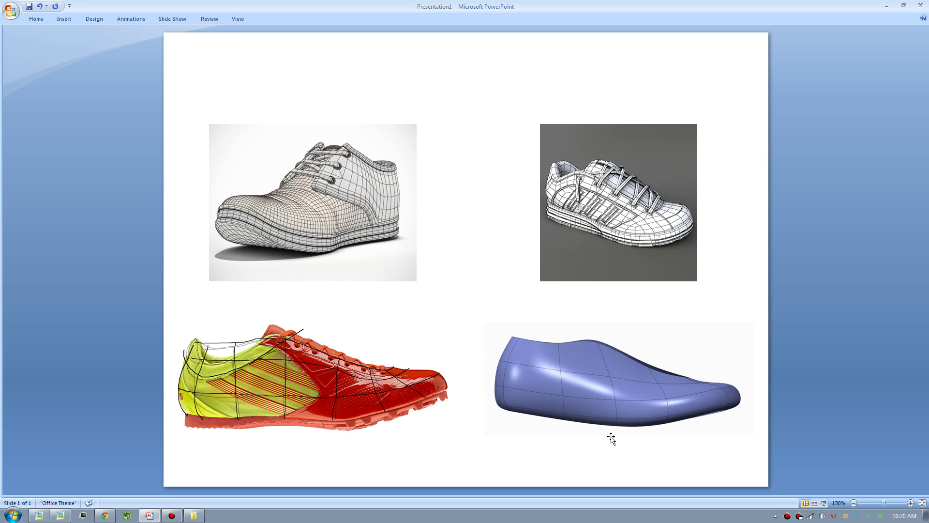
pyautogui.hotkey('alt', 'Tab')
# In the top view, extrude the strip's front vertical edge forward and place the new edge beside the toe
pyautogui.moveTo(563, 358); pyautogui.dragTo(542, 304, button='middle')
pyautogui.scroll(-3, 585, 291)
pyautogui.press('t')
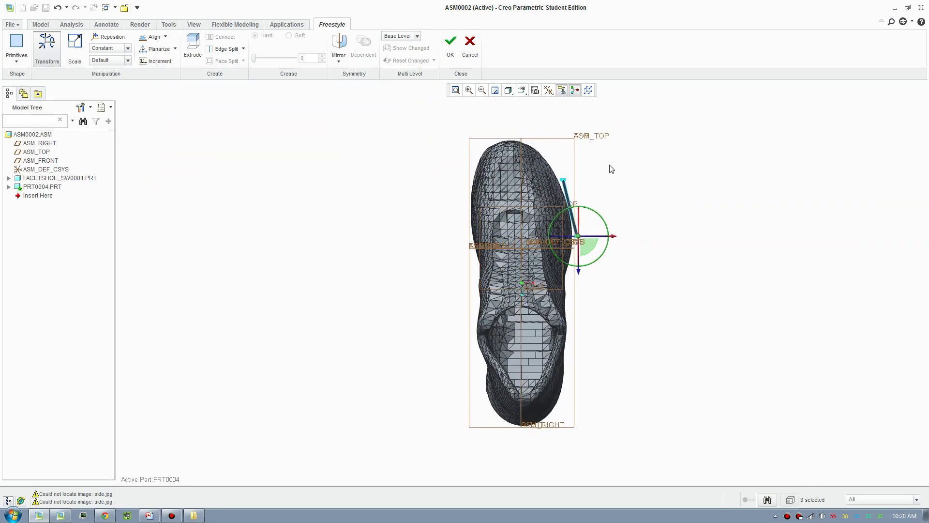
pyautogui.scroll(-3, 607, 164)
pyautogui.keyDown('shift'); pyautogui.moveTo(532, 177); pyautogui.dragTo(565, 254, button='middle'); pyautogui.keyUp('shift')
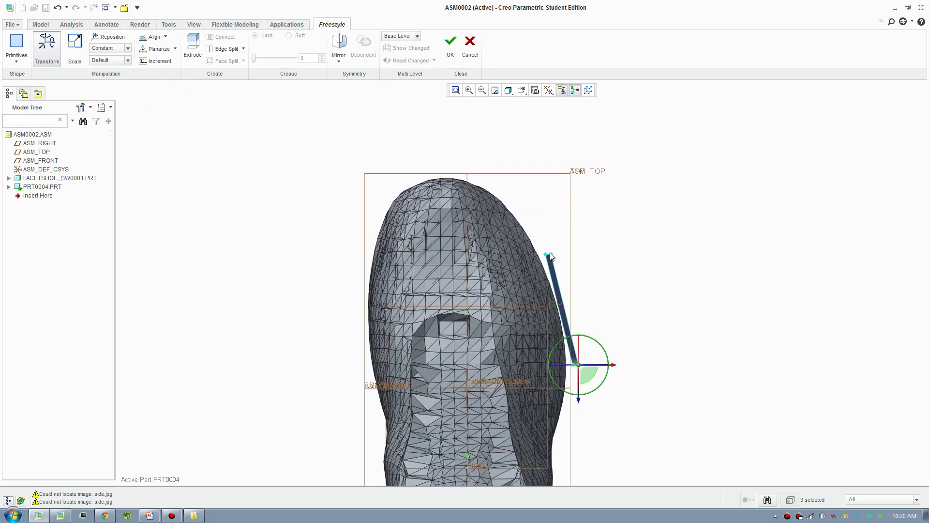
pyautogui.scroll(-4, 548, 256)
pyautogui.click(552, 253)
pyautogui.scroll(2, 526, 173)
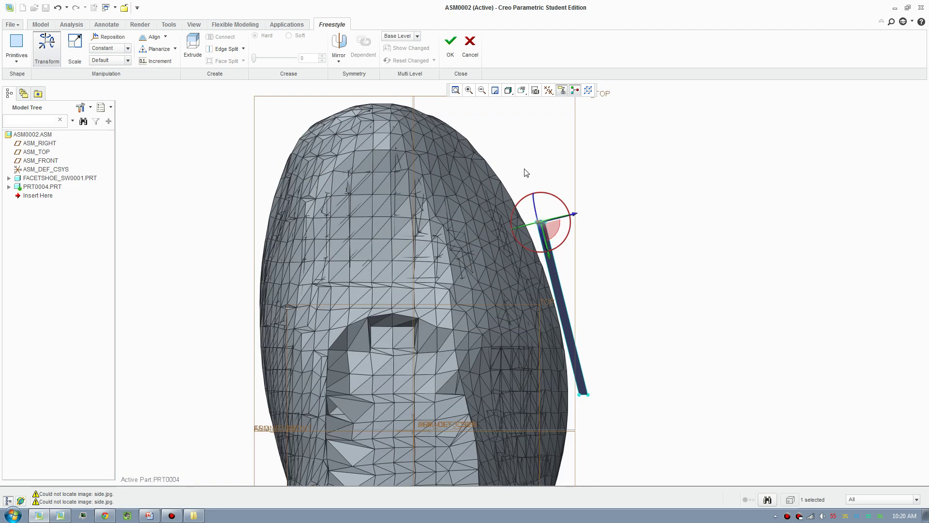
pyautogui.rightClick(513, 160)
pyautogui.scroll(3, 517, 251)
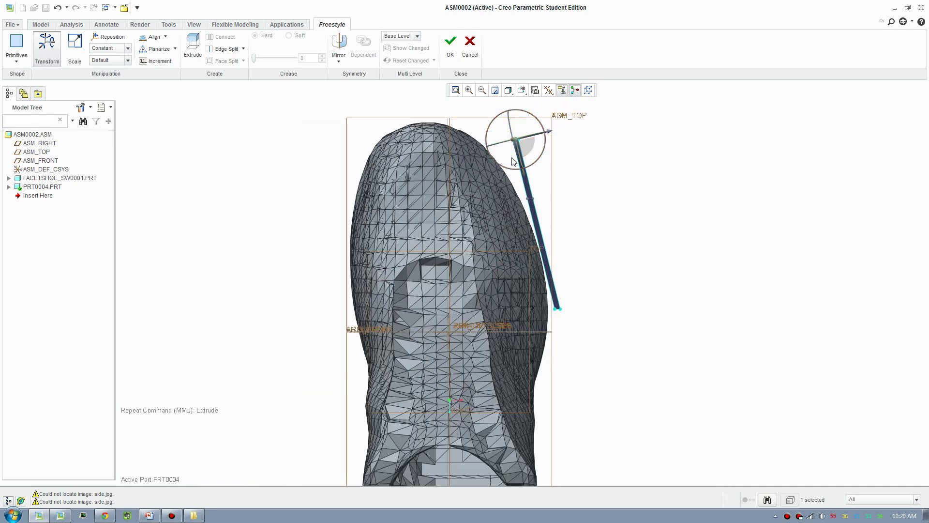
pyautogui.moveTo(534, 237); pyautogui.dragTo(479, 217)
# Extrude the strip's end edge across the toe and place it at the opposite corner of the toe
pyautogui.rightClick(481, 175)
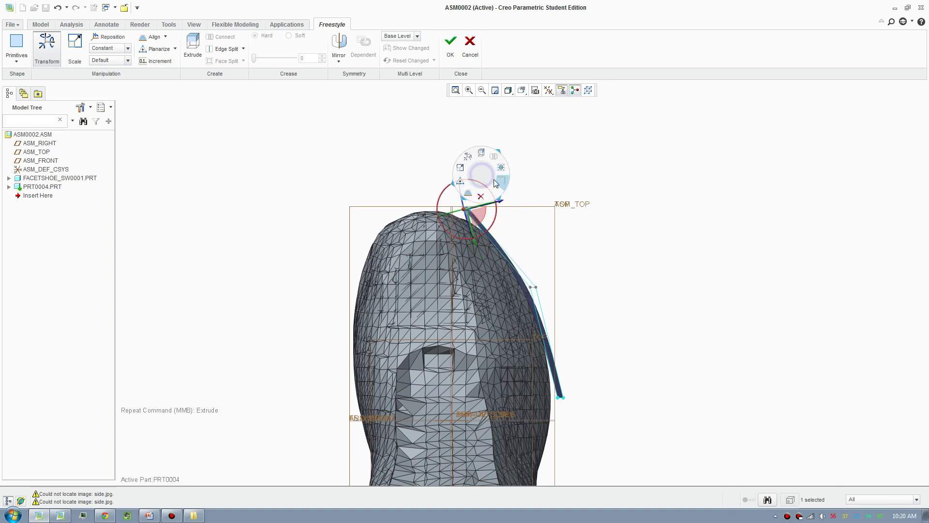
pyautogui.click(481, 152)
pyautogui.moveTo(444, 162); pyautogui.dragTo(388, 218)
pyautogui.scroll(2, 398, 208)
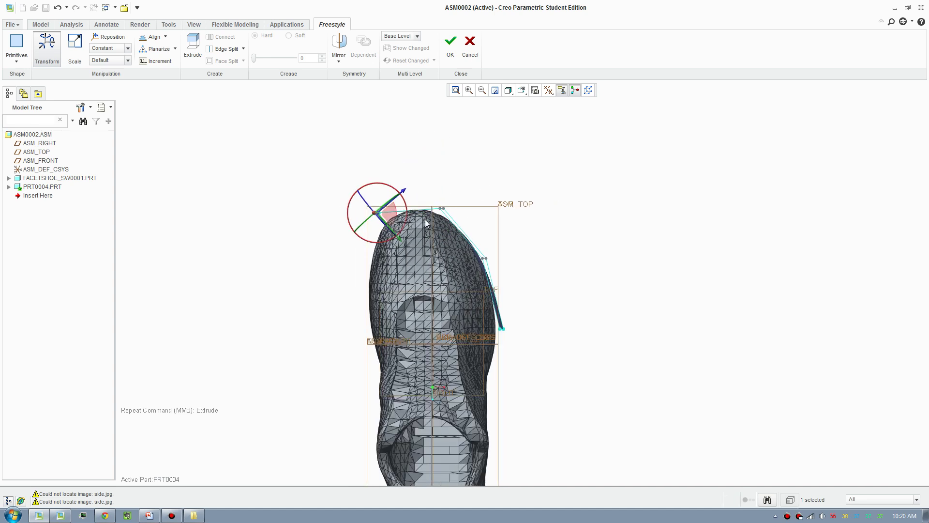
# Extrude the end edge again and turn it back along the shoe's opposite side, just behind the toe
pyautogui.scroll(3, 425, 220)
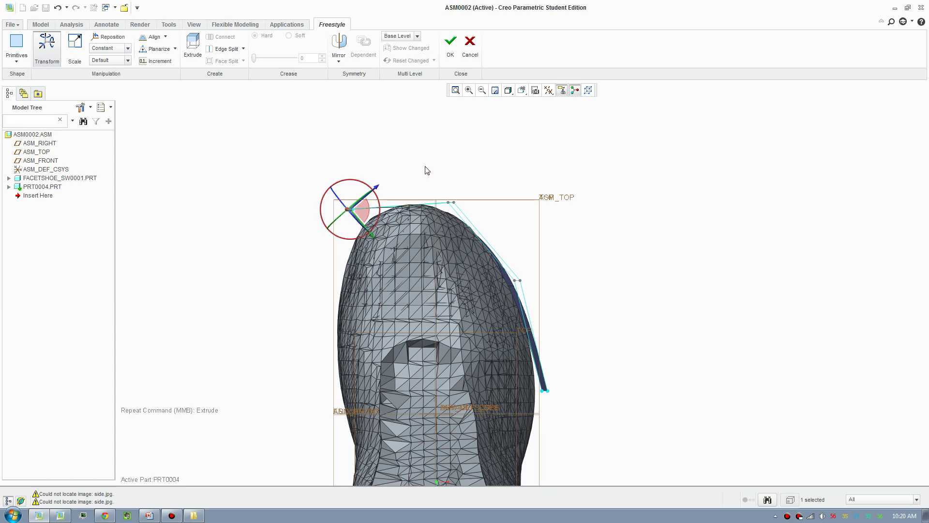
pyautogui.rightClick(419, 165)
pyautogui.click(420, 147)
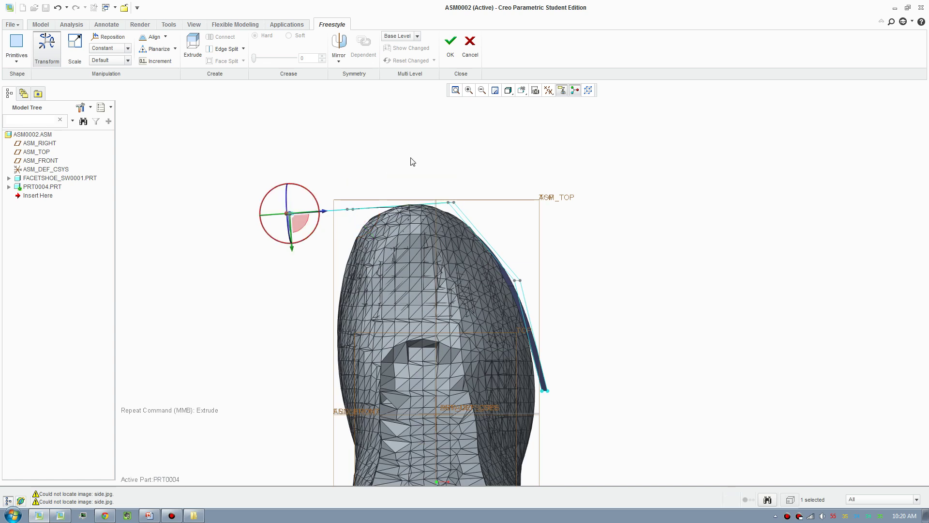
pyautogui.moveTo(298, 223); pyautogui.dragTo(340, 317)
pyautogui.scroll(3, 341, 318)
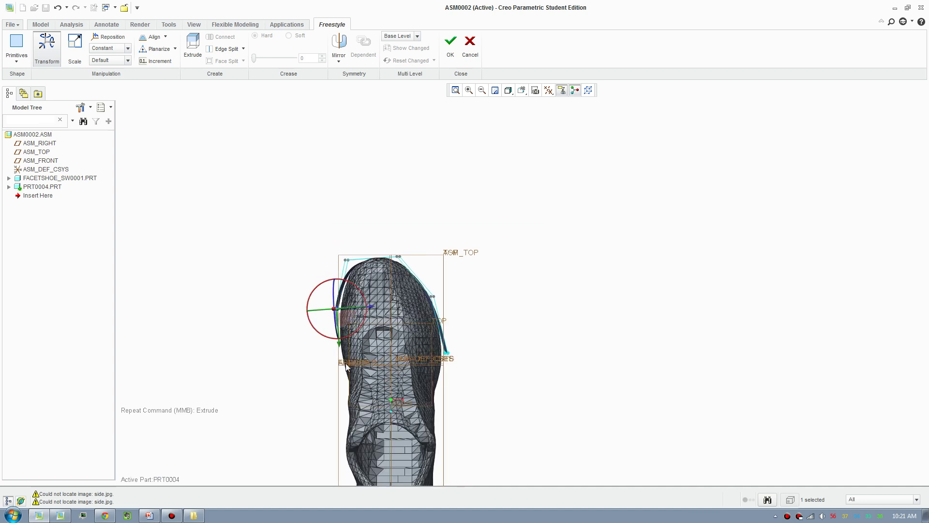
# Extrude the strip's end edge backward along the forefoot and fit it to the side outline
pyautogui.scroll(-1, 347, 469)
pyautogui.rightClick(366, 306)
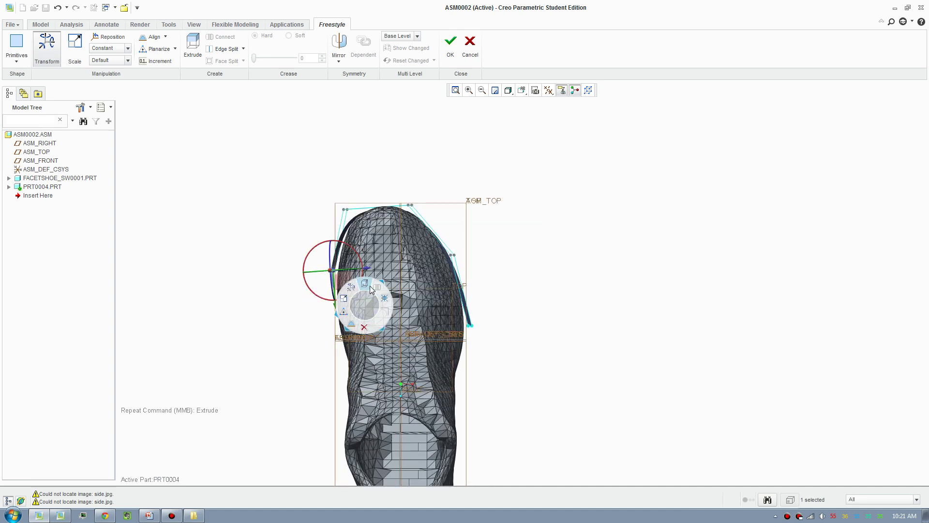
pyautogui.click(370, 286)
pyautogui.moveTo(344, 308); pyautogui.dragTo(360, 364)
# Extrude another segment toward the shoe's waist and move its end edge inward against the side
pyautogui.moveTo(361, 363); pyautogui.dragTo(398, 412, button='middle')
pyautogui.moveTo(412, 357)
pyautogui.mouseDown(button='middle')
pyautogui.moveTo(408, 312)
pyautogui.moveTo(411, 355)
pyautogui.mouseUp(button='middle')
pyautogui.scroll(6, 404, 312)
pyautogui.keyDown('shift'); pyautogui.moveTo(436, 292); pyautogui.dragTo(416, 278, button='middle'); pyautogui.keyUp('shift')
pyautogui.rightClick(417, 281)
pyautogui.click(417, 259)
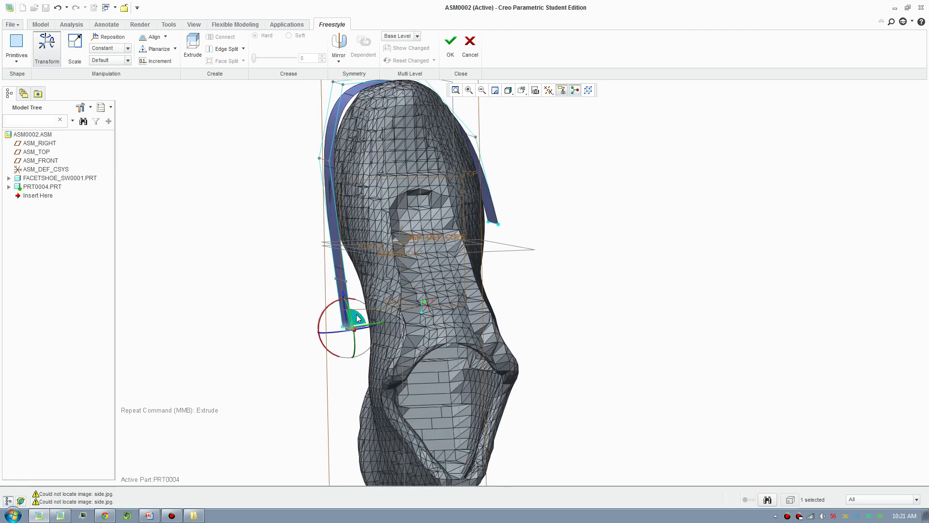
pyautogui.moveTo(354, 319); pyautogui.dragTo(381, 333)
# Move the vertical edge before the strip's end closer to the shoe's side
pyautogui.keyDown('shift'); pyautogui.moveTo(393, 329); pyautogui.dragTo(420, 267, button='middle'); pyautogui.keyUp('shift')
pyautogui.moveTo(420, 267); pyautogui.dragTo(426, 234, button='middle')
pyautogui.moveTo(340, 190); pyautogui.dragTo(370, 193)
pyautogui.moveTo(405, 245); pyautogui.dragTo(430, 246, button='middle')
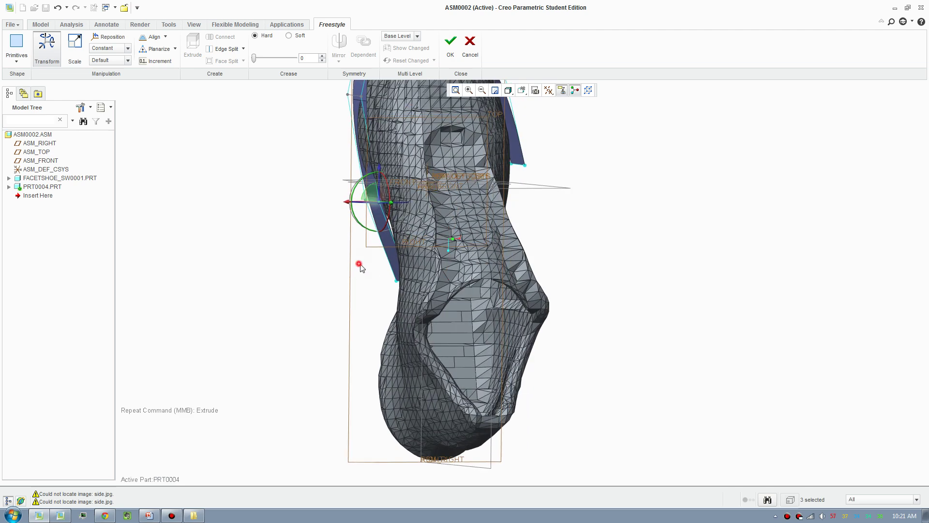
# Extrude the strip's end edge past the waist and place it beside the front of the heel
pyautogui.moveTo(378, 276); pyautogui.dragTo(405, 321)
pyautogui.moveTo(494, 321); pyautogui.dragTo(463, 312, button='middle')
pyautogui.rightClick(457, 320)
pyautogui.click(453, 302)
pyautogui.moveTo(415, 328); pyautogui.dragTo(364, 377)
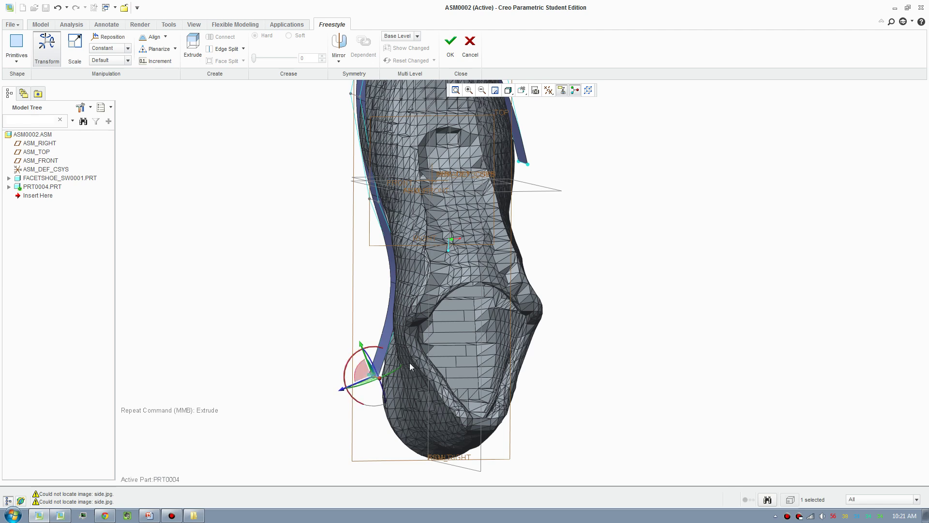
# Extrude the end edge around the heel's side and place it at the rear corner of the heel
pyautogui.moveTo(435, 358); pyautogui.dragTo(453, 339, button='middle')
pyautogui.rightClick(363, 416)
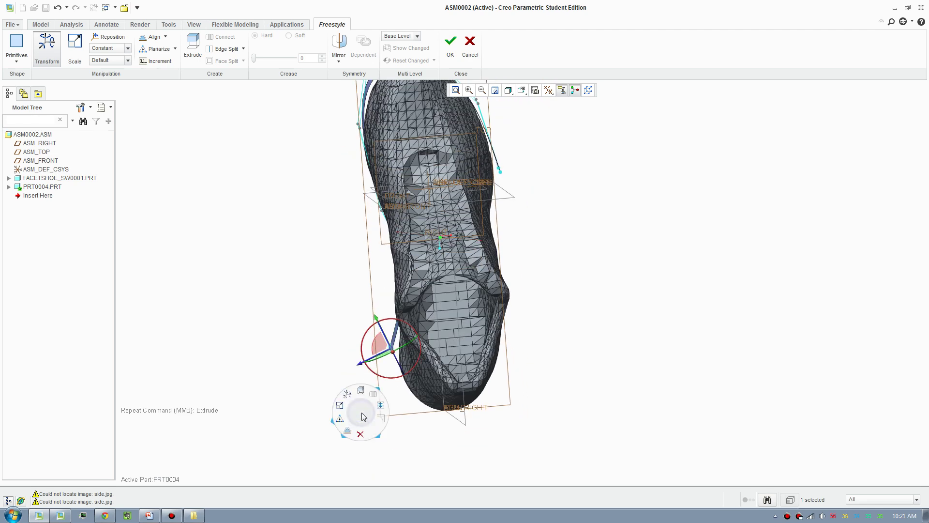
pyautogui.click(359, 394)
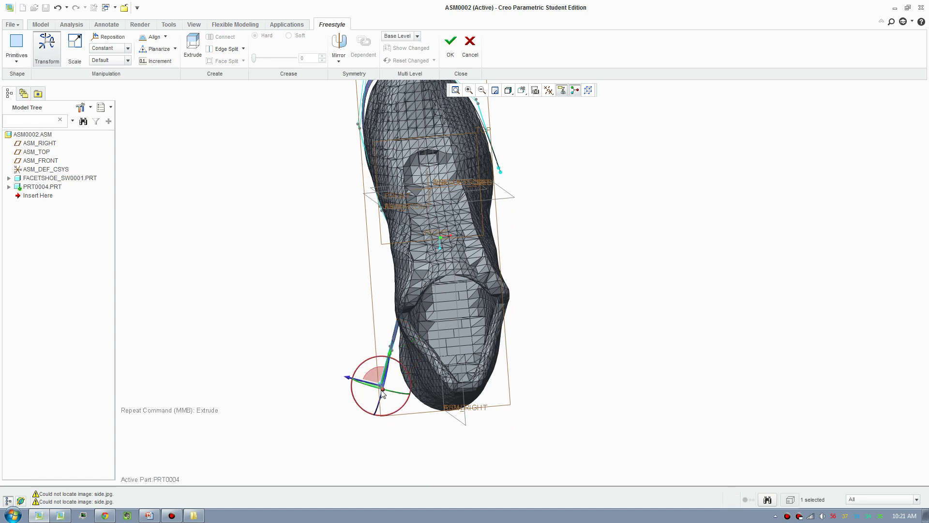
pyautogui.moveTo(375, 378); pyautogui.dragTo(411, 404)
# Extrude one segment across the back of the heel and another forward along the shoe's starting side
pyautogui.rightClick(499, 428)
pyautogui.click(498, 410)
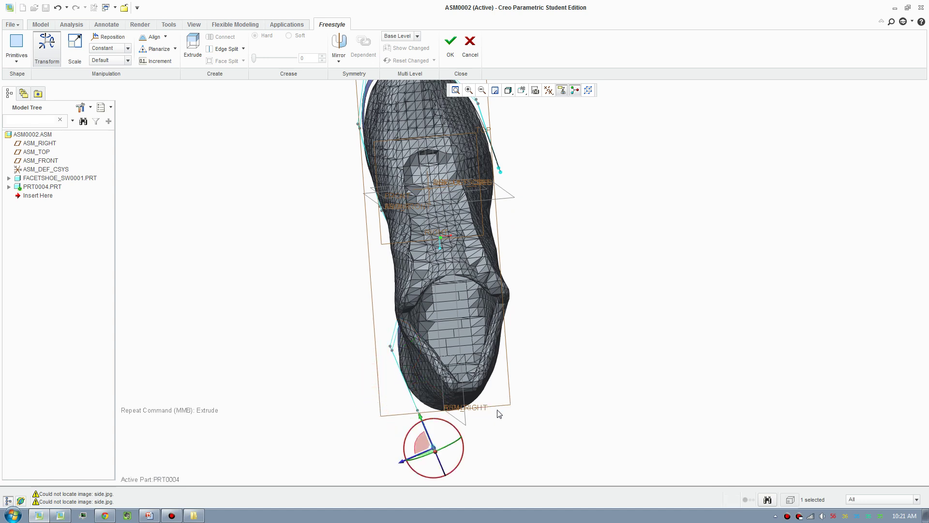
pyautogui.moveTo(428, 449); pyautogui.dragTo(506, 292)
pyautogui.rightClick(533, 345)
pyautogui.click(531, 327)
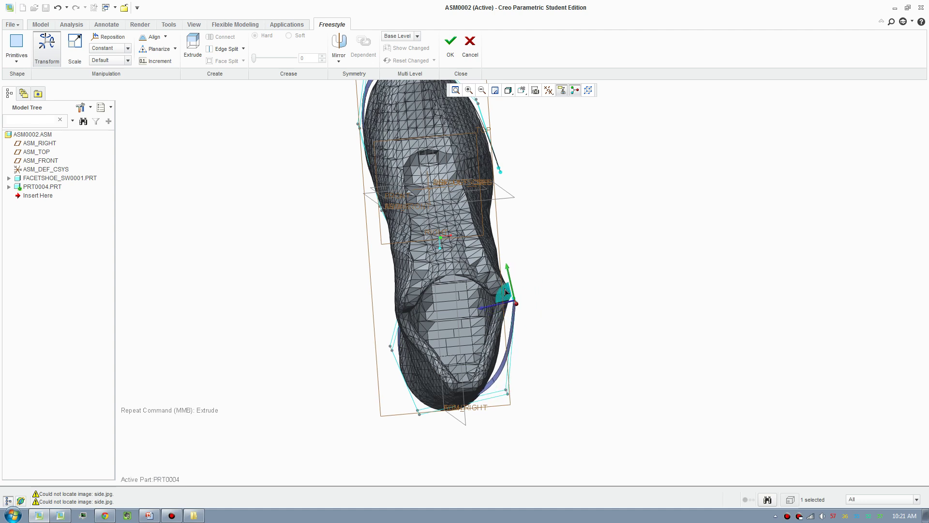
# Extrude the strip farther forward from the heel and position its end edge beside the shoe's waist
pyautogui.rightClick(506, 221)
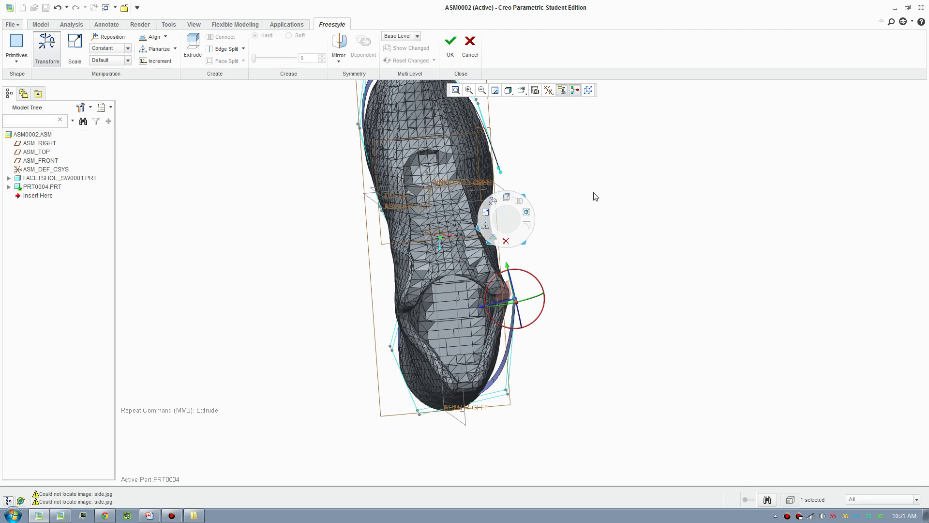
pyautogui.moveTo(557, 243); pyautogui.dragTo(569, 267, button='middle')
pyautogui.click(537, 250)
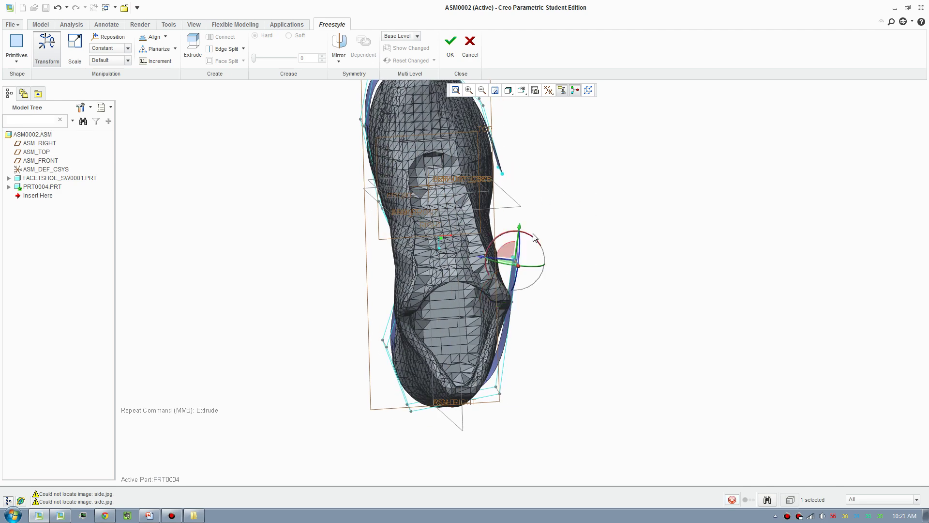
pyautogui.moveTo(508, 253); pyautogui.dragTo(490, 234)
# Connect the strip's two open end edges, and undo the connection
pyautogui.moveTo(524, 235); pyautogui.dragTo(494, 323, button='middle')
pyautogui.scroll(-4, 434, 311)
pyautogui.moveTo(434, 311); pyautogui.dragTo(460, 336, button='middle')
pyautogui.scroll(5, 503, 317)
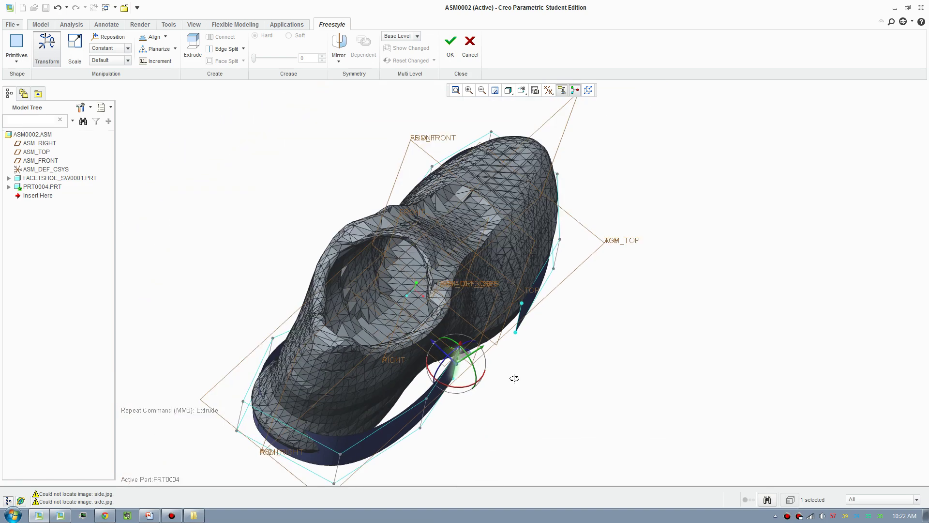
pyautogui.keyDown('ctrl'); pyautogui.click(528, 319); pyautogui.keyUp('ctrl')
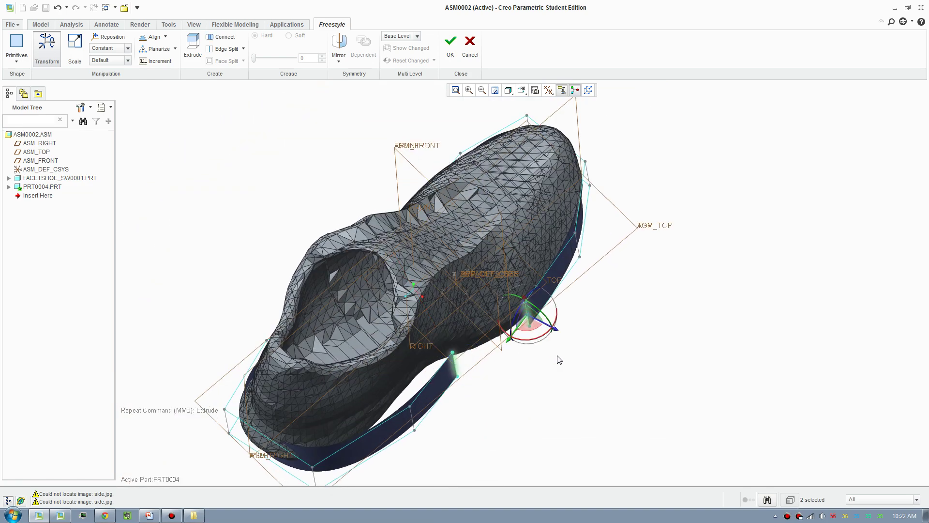
pyautogui.rightClick(530, 375)
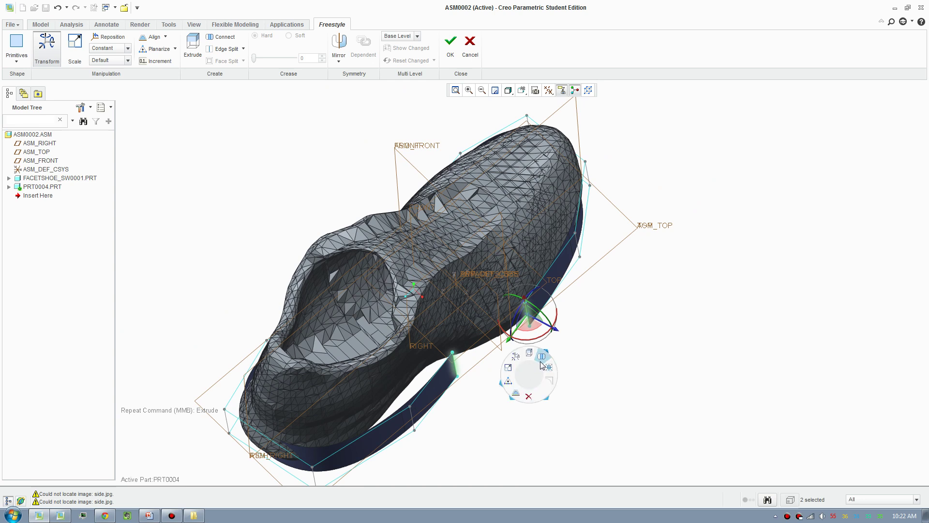
pyautogui.click(541, 362)
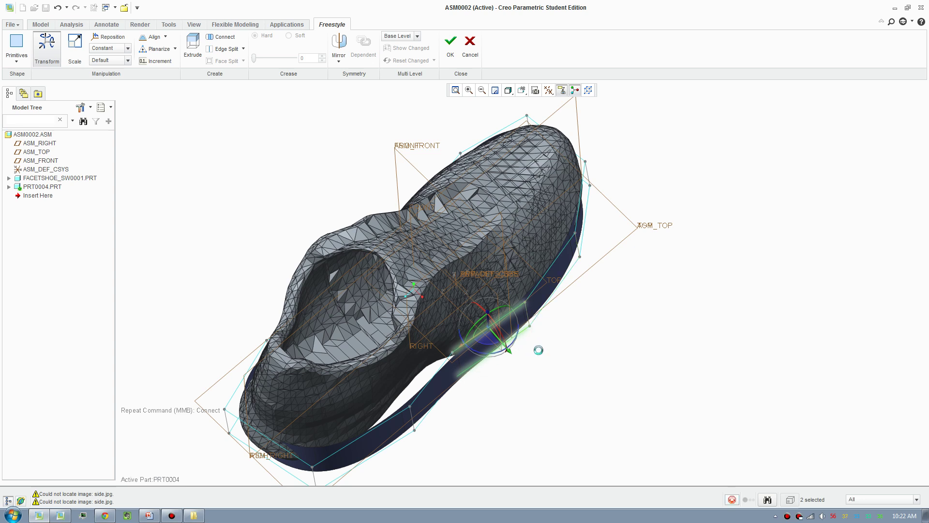
pyautogui.hotkey('ctrl', 'z')
# Select the strip's two open end edges and use Connect to close it into a loop around the shoe
pyautogui.click(522, 360)
pyautogui.click(531, 324)
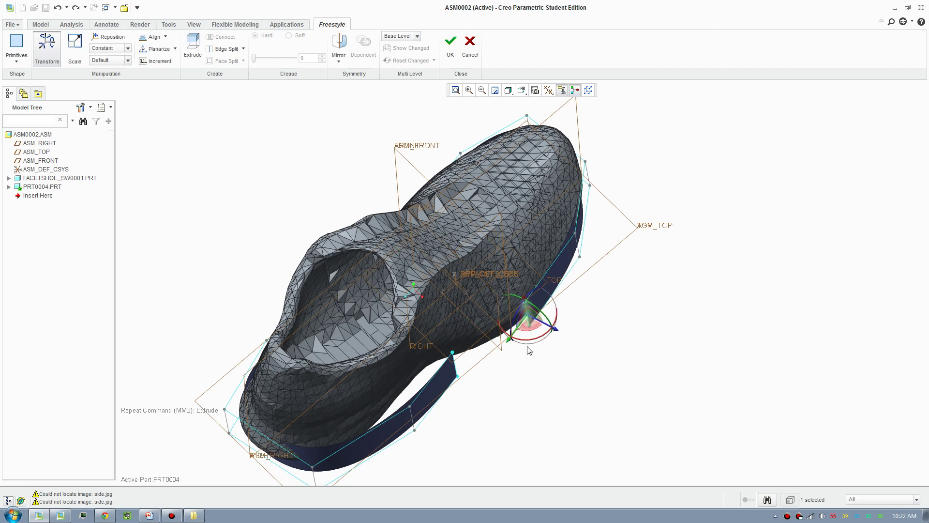
pyautogui.scroll(3, 532, 341)
pyautogui.keyDown('ctrl'); pyautogui.click(419, 381); pyautogui.keyUp('ctrl')
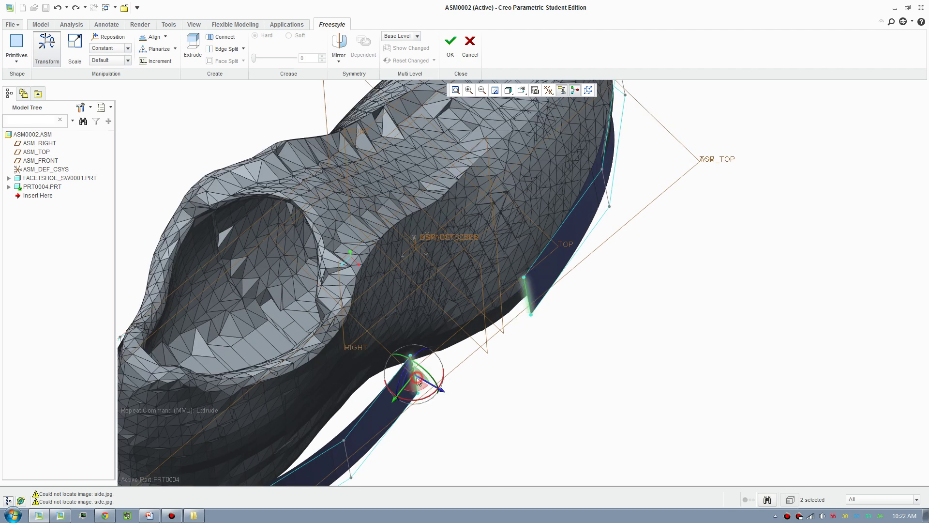
pyautogui.rightClick(516, 358)
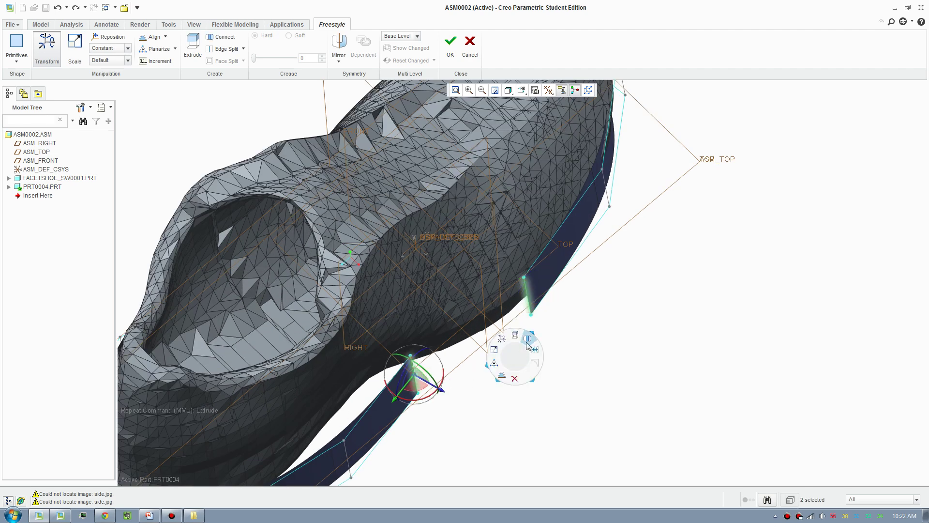
pyautogui.click(527, 339)
pyautogui.click(528, 347)
pyautogui.scroll(2, 528, 347)
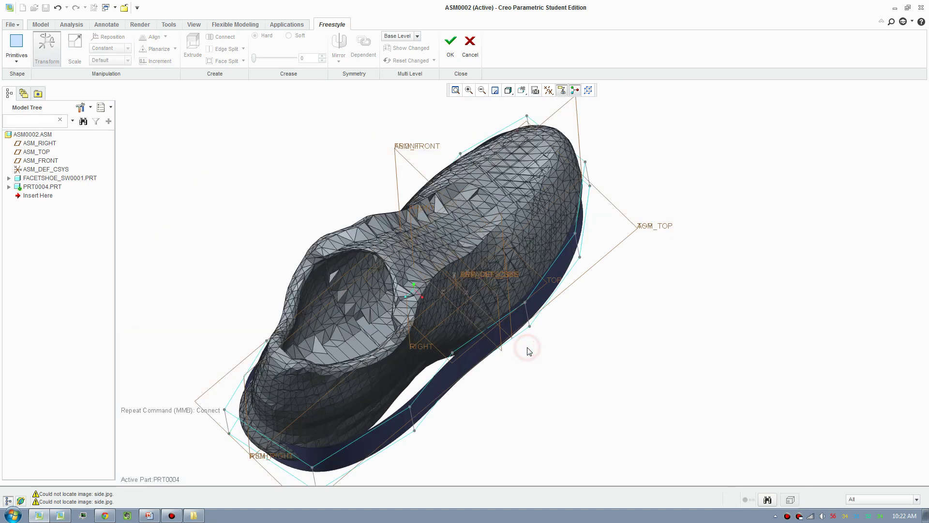
# Move the band's vertical edge in front of the heel inward to close the gap along the shoe's side
pyautogui.keyDown('shift'); pyautogui.moveTo(488, 378); pyautogui.dragTo(429, 406, button='middle'); pyautogui.keyUp('shift')
pyautogui.click(428, 382)
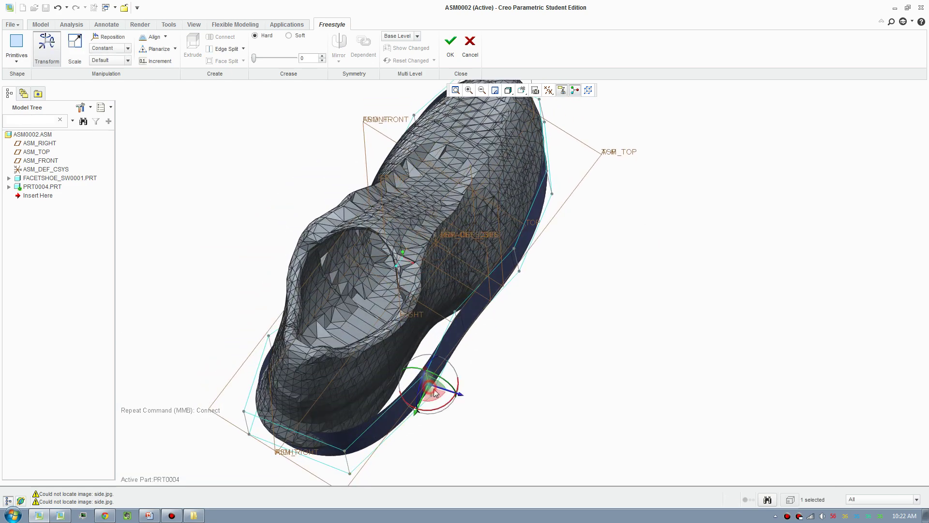
pyautogui.moveTo(436, 395); pyautogui.dragTo(406, 402)
pyautogui.moveTo(506, 346); pyautogui.dragTo(427, 291)
# Select the band's edges at the toe and shift them inward to fit the shoe
pyautogui.moveTo(475, 336); pyautogui.dragTo(486, 301, button='middle')
pyautogui.moveTo(670, 199); pyautogui.dragTo(584, 329)
pyautogui.moveTo(600, 318); pyautogui.dragTo(588, 262, button='middle')
pyautogui.moveTo(589, 226); pyautogui.dragTo(577, 229)
# Select the band's section at the back of the heel and raise it to match the sole
pyautogui.moveTo(577, 230); pyautogui.dragTo(415, 296, button='middle')
pyautogui.moveTo(224, 281); pyautogui.dragTo(290, 374)
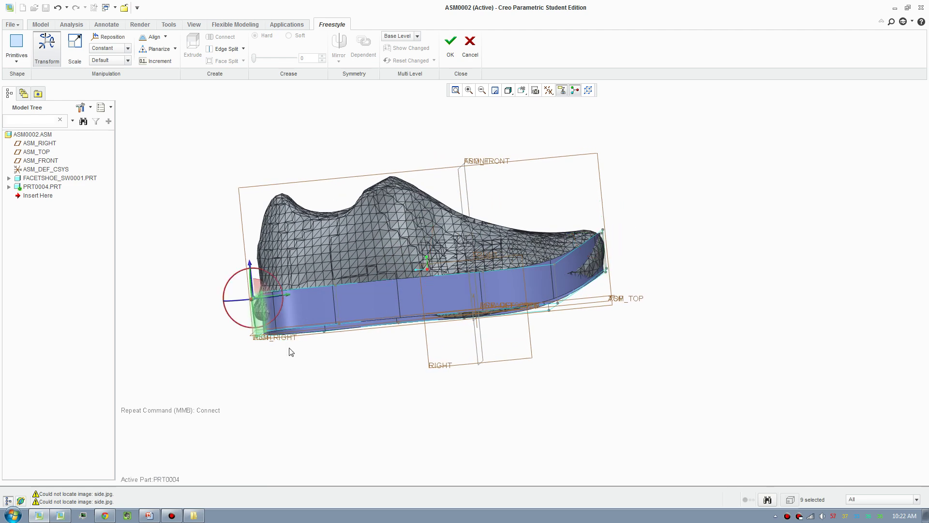
pyautogui.moveTo(322, 348); pyautogui.dragTo(320, 364, button='middle')
pyautogui.moveTo(246, 257); pyautogui.dragTo(245, 238)
# Move the band's vertical edge at the forefoot and adjust the neighbouring control points along the arch to follow the shoe's side
pyautogui.moveTo(478, 308); pyautogui.dragTo(629, 334, button='middle')
pyautogui.click(332, 294)
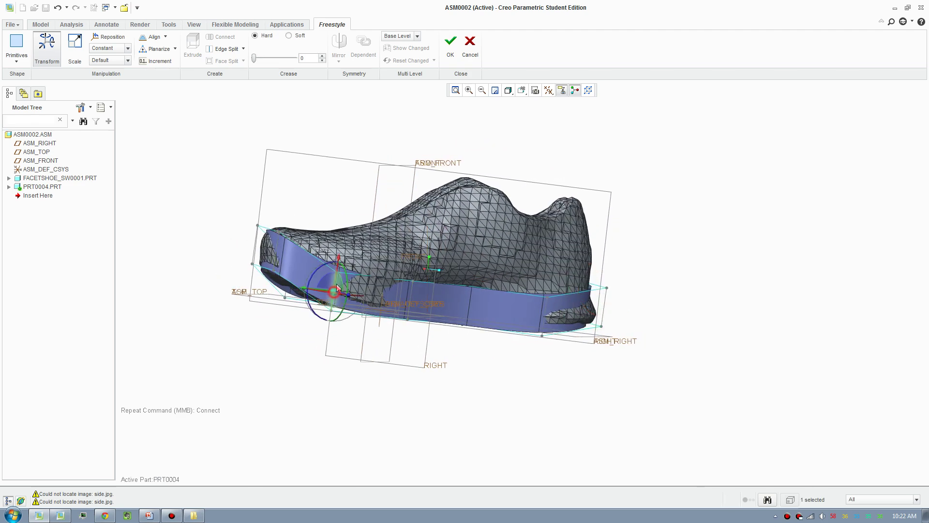
pyautogui.moveTo(340, 259); pyautogui.dragTo(345, 239)
pyautogui.moveTo(504, 323); pyautogui.dragTo(486, 379, button='middle')
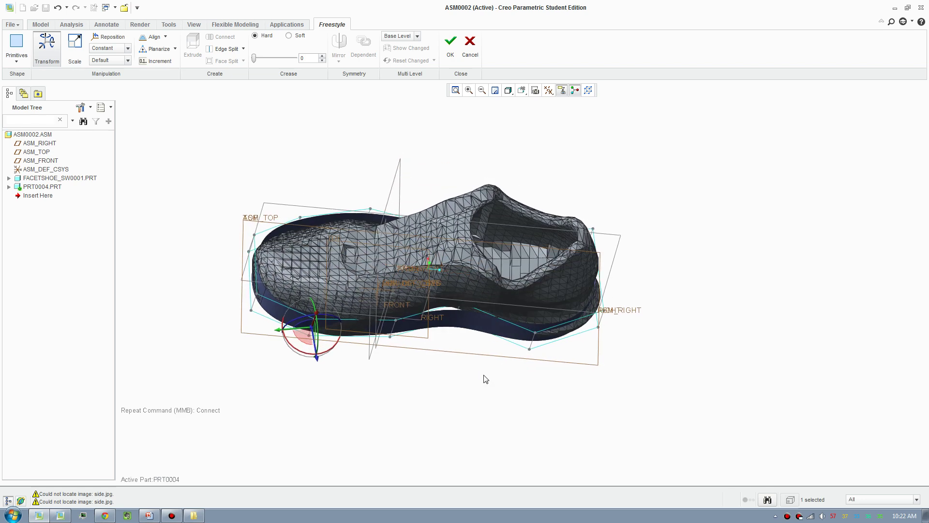
pyautogui.click(458, 316)
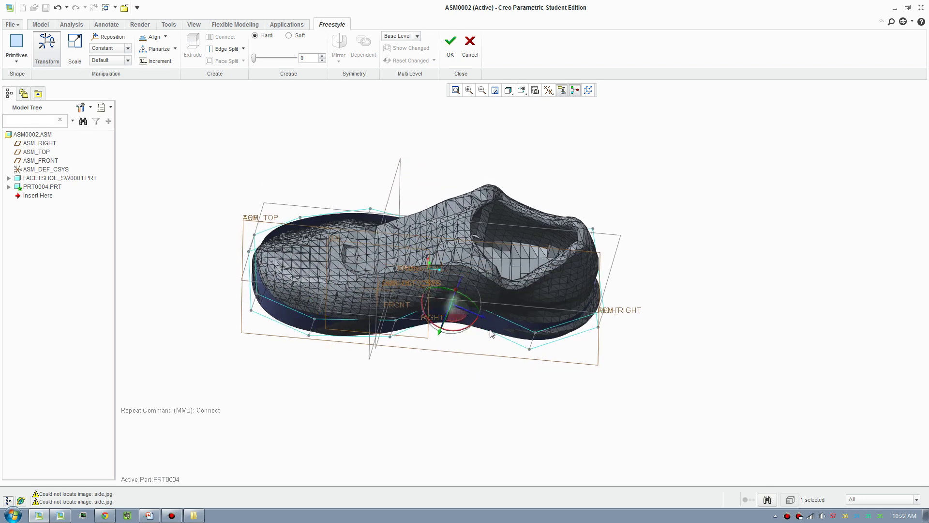
pyautogui.moveTo(456, 316); pyautogui.dragTo(409, 318, button='middle')
pyautogui.click(393, 332)
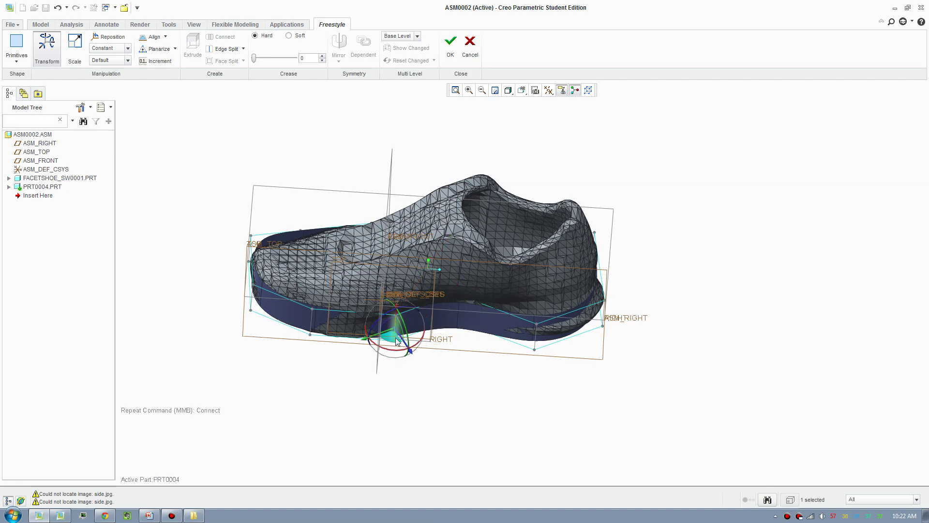
pyautogui.moveTo(462, 346); pyautogui.dragTo(535, 381, button='middle')
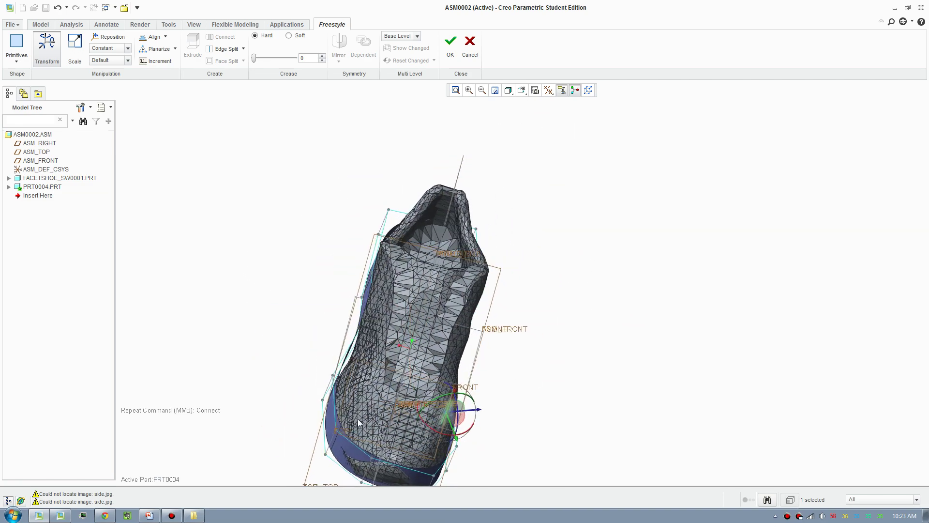
# Shift two of the band's control points on the opposite side of the shoe inward to tighten the fit
pyautogui.keyDown('shift'); pyautogui.moveTo(361, 421); pyautogui.dragTo(327, 374, button='middle'); pyautogui.keyUp('shift')
pyautogui.scroll(-4, 327, 374)
pyautogui.click(314, 371)
pyautogui.moveTo(319, 379); pyautogui.dragTo(337, 377)
pyautogui.click(318, 243)
pyautogui.moveTo(325, 253); pyautogui.dragTo(345, 259)
pyautogui.scroll(3, 394, 310)
pyautogui.moveTo(394, 311); pyautogui.dragTo(444, 369, button='middle')
pyautogui.keyDown('shift'); pyautogui.moveTo(444, 369); pyautogui.dragTo(481, 363, button='middle'); pyautogui.keyUp('shift')
pyautogui.click(338, 440)
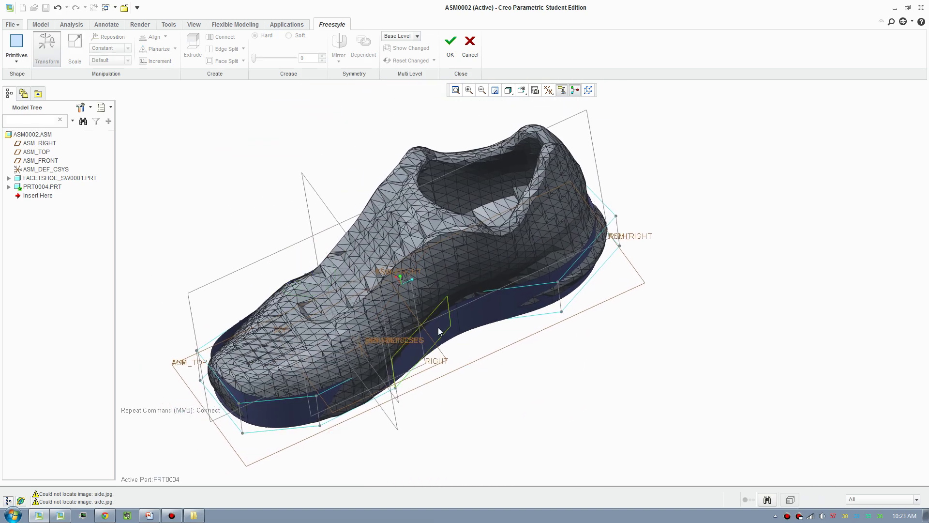
# Select the full loop of the band's upper edges and extrude it to add a new row of faces
pyautogui.scroll(2, 259, 400)
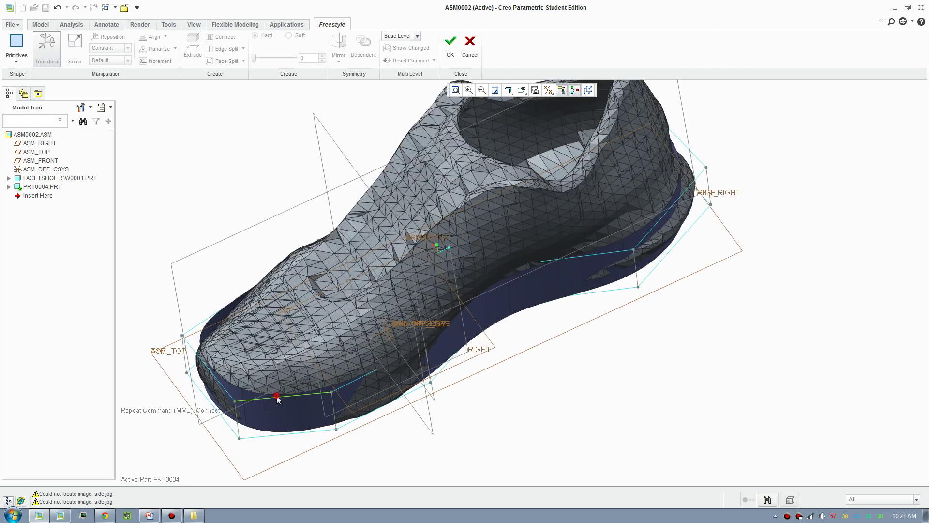
pyautogui.click(277, 397)
pyautogui.scroll(2, 318, 395)
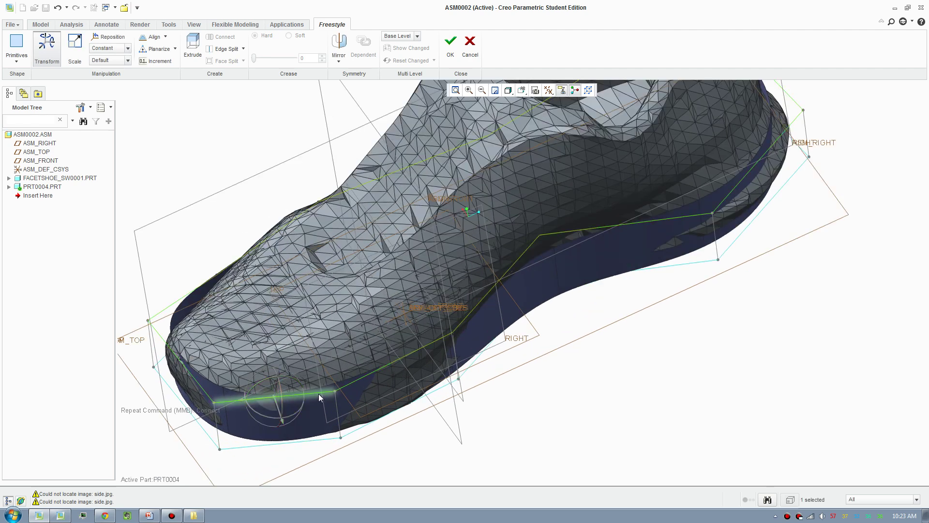
pyautogui.keyDown('shift'); pyautogui.click(318, 394); pyautogui.keyUp('shift')
pyautogui.scroll(-2, 330, 387)
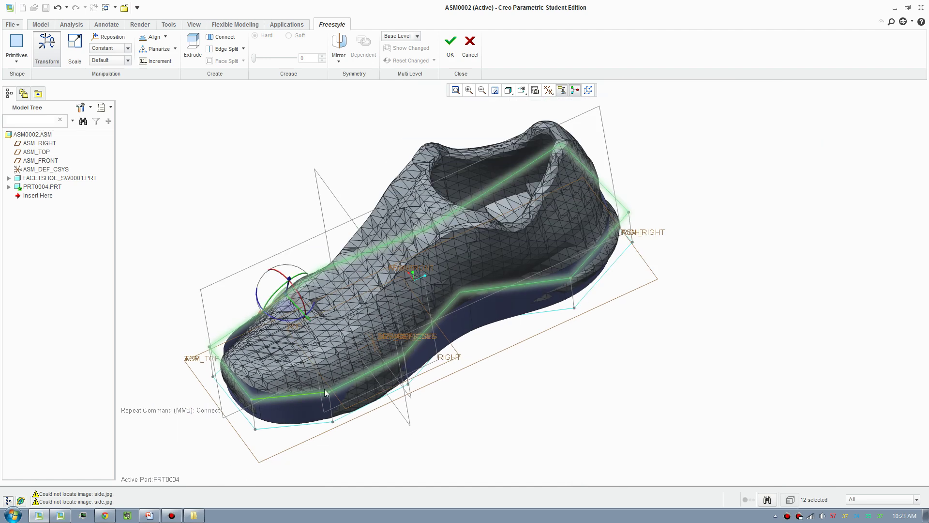
pyautogui.moveTo(330, 387); pyautogui.dragTo(640, 313, button='middle')
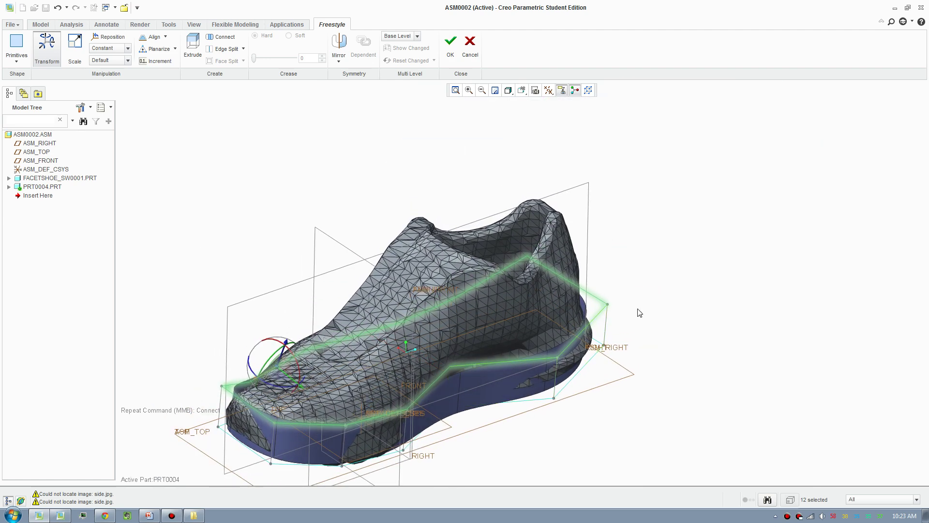
pyautogui.rightClick(662, 275)
pyautogui.click(660, 255)
# Raise the extruded upper loop to make the band taller around the shoe, and clear the selection
pyautogui.moveTo(528, 416); pyautogui.dragTo(387, 307, button='middle')
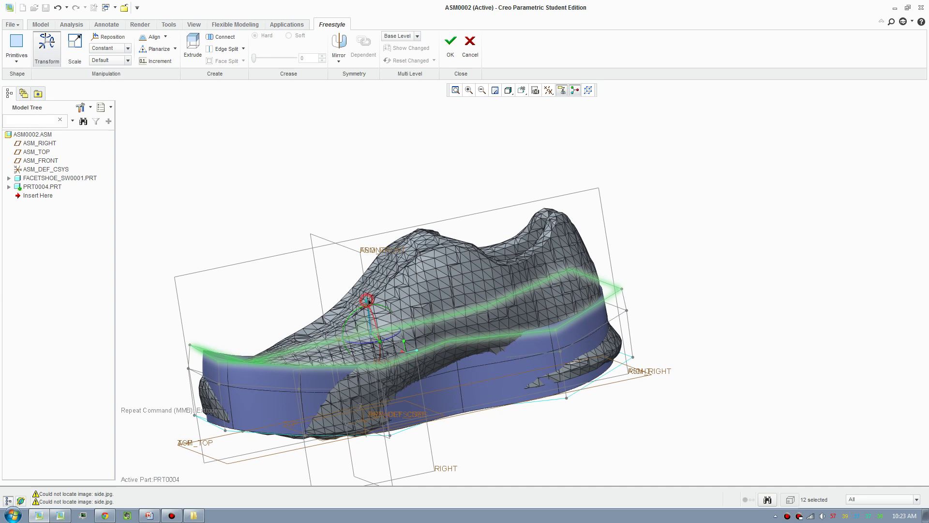
pyautogui.moveTo(368, 301); pyautogui.dragTo(368, 284)
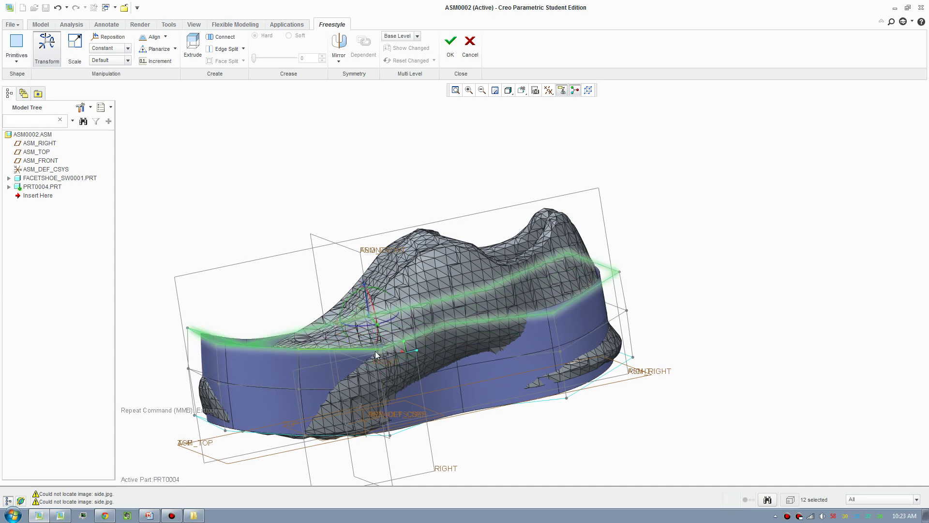
pyautogui.scroll(3, 376, 350)
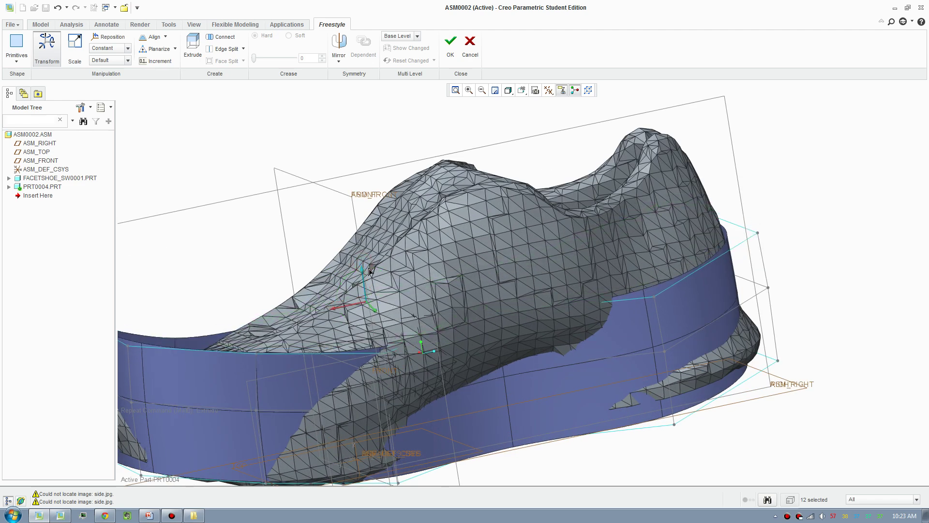
pyautogui.moveTo(369, 272); pyautogui.dragTo(370, 276)
pyautogui.scroll(-3, 371, 276)
pyautogui.keyDown('shift'); pyautogui.moveTo(371, 277); pyautogui.dragTo(407, 312, button='middle'); pyautogui.keyUp('shift')
pyautogui.moveTo(407, 312); pyautogui.dragTo(416, 355, button='middle')
pyautogui.click(161, 304)
# Pull the new row's front edge back over the toe and bring the adjacent side point in toward the shoe
pyautogui.click(242, 394)
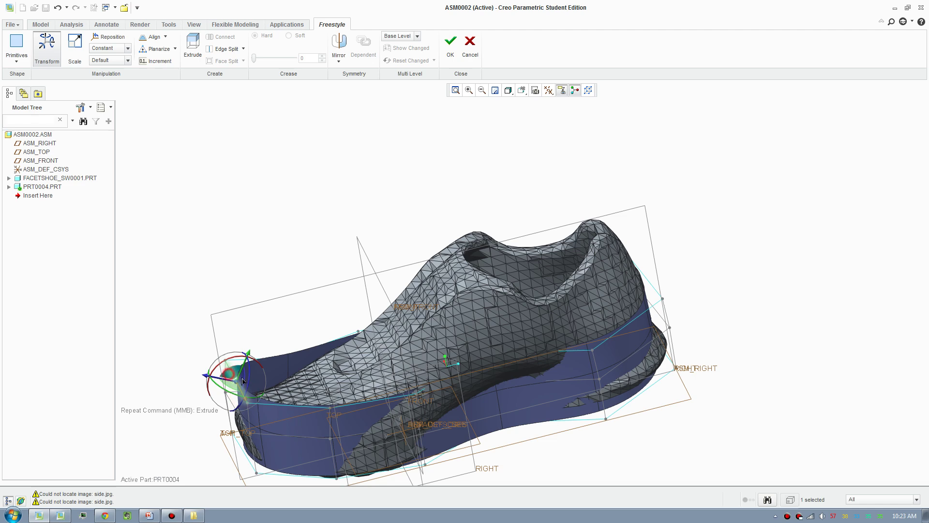
pyautogui.moveTo(245, 381); pyautogui.dragTo(270, 383)
pyautogui.moveTo(271, 385); pyautogui.dragTo(316, 301, button='middle')
pyautogui.click(287, 280)
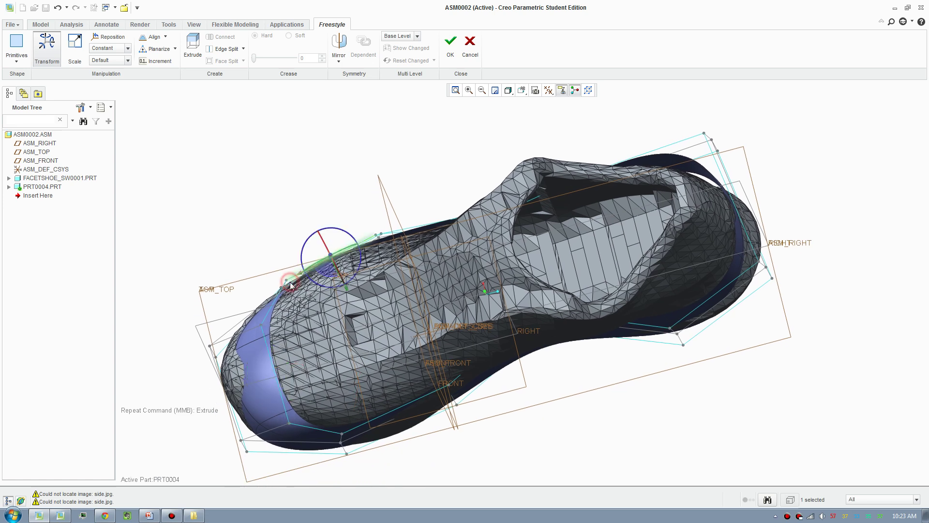
pyautogui.click(327, 293)
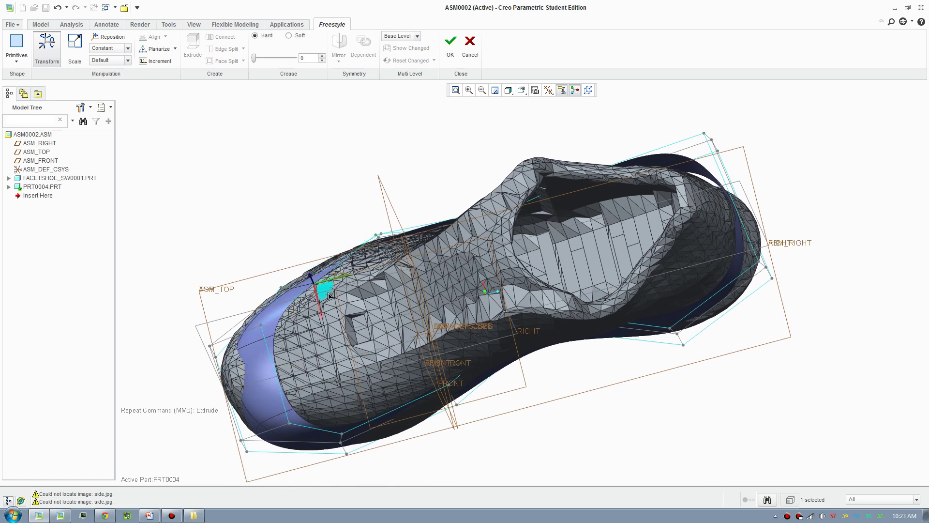
# Pull the upper loop's control points around the forefoot inward so the surface curves over the toe
pyautogui.click(343, 435)
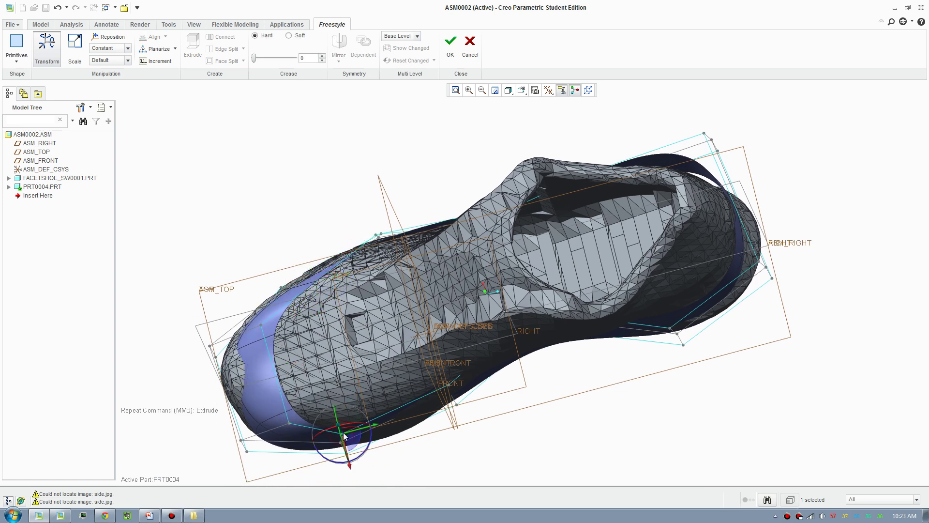
pyautogui.moveTo(344, 431); pyautogui.dragTo(352, 398)
pyautogui.click(289, 423)
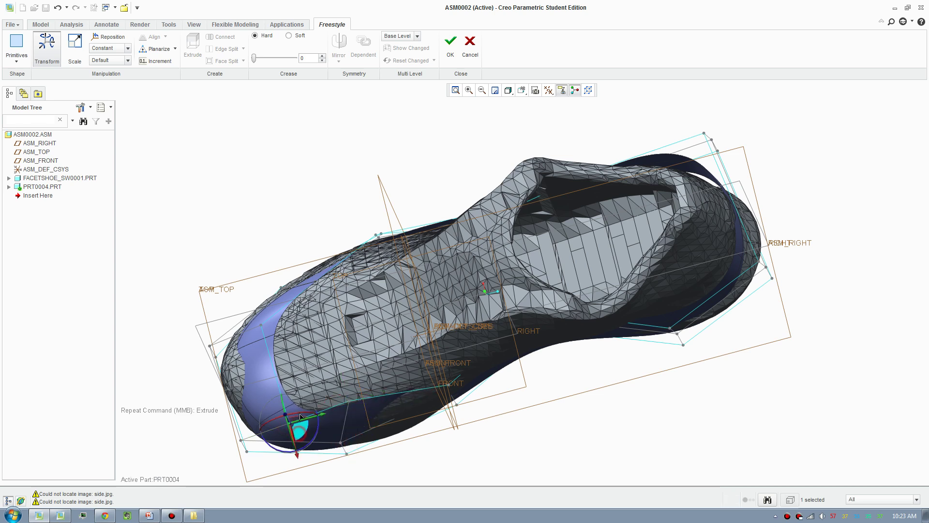
pyautogui.moveTo(296, 429); pyautogui.dragTo(306, 392)
pyautogui.click(260, 323)
pyautogui.moveTo(272, 332); pyautogui.dragTo(297, 332)
pyautogui.moveTo(568, 372); pyautogui.dragTo(388, 306, button='middle')
pyautogui.click(350, 137)
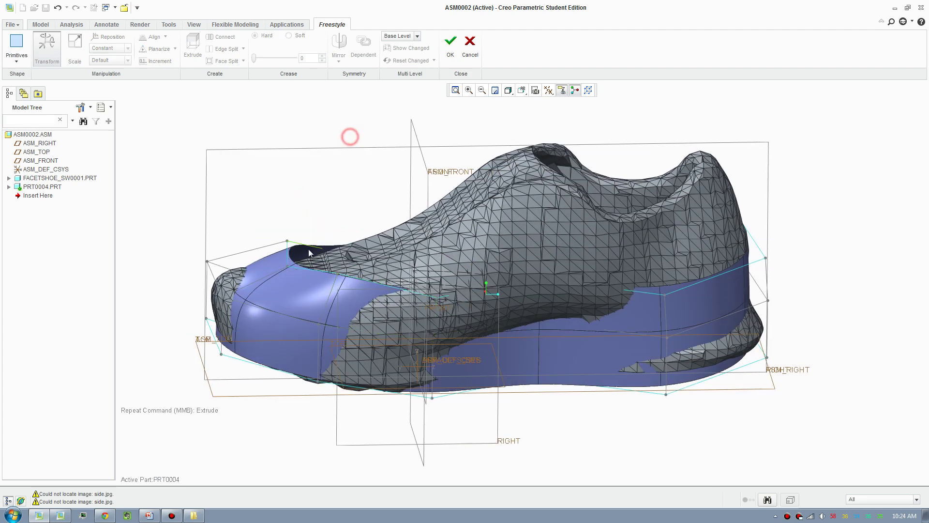
# Lower the upper loop's front edge onto the toe and adjust the control points beside it
pyautogui.click(288, 257)
pyautogui.moveTo(284, 244); pyautogui.dragTo(287, 252)
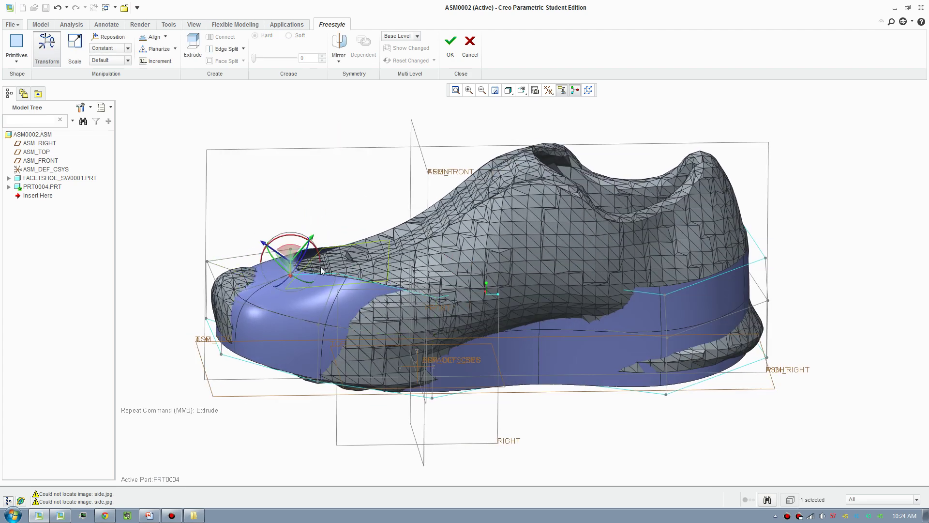
pyautogui.click(338, 276)
pyautogui.moveTo(428, 313); pyautogui.dragTo(412, 283, button='middle')
pyautogui.click(283, 212)
pyautogui.click(321, 299)
pyautogui.moveTo(322, 299); pyautogui.dragTo(353, 281, button='middle')
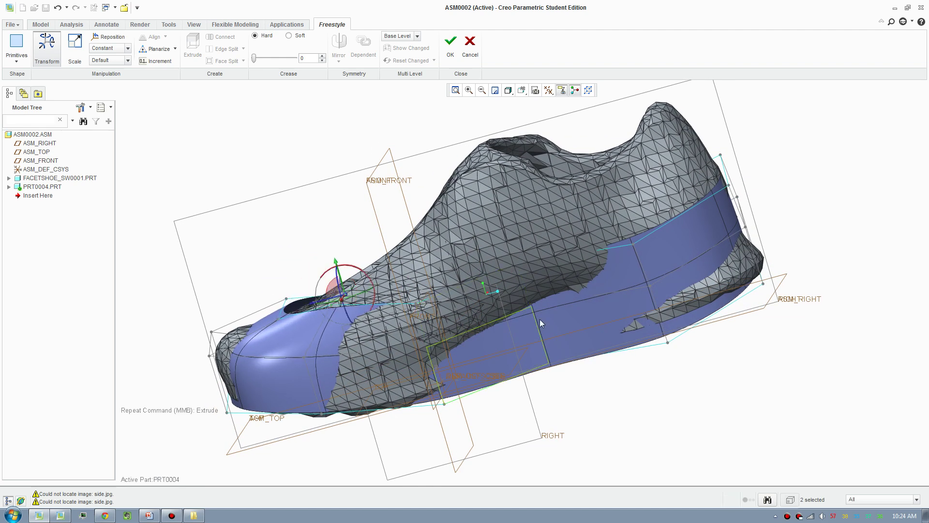
# Select the complete upper edge loop of the curved band and extrude another row of faces from it
pyautogui.moveTo(575, 326)
pyautogui.mouseDown(button='middle')
pyautogui.moveTo(615, 342)
pyautogui.moveTo(643, 316)
pyautogui.mouseUp(button='middle')
pyautogui.click(645, 264)
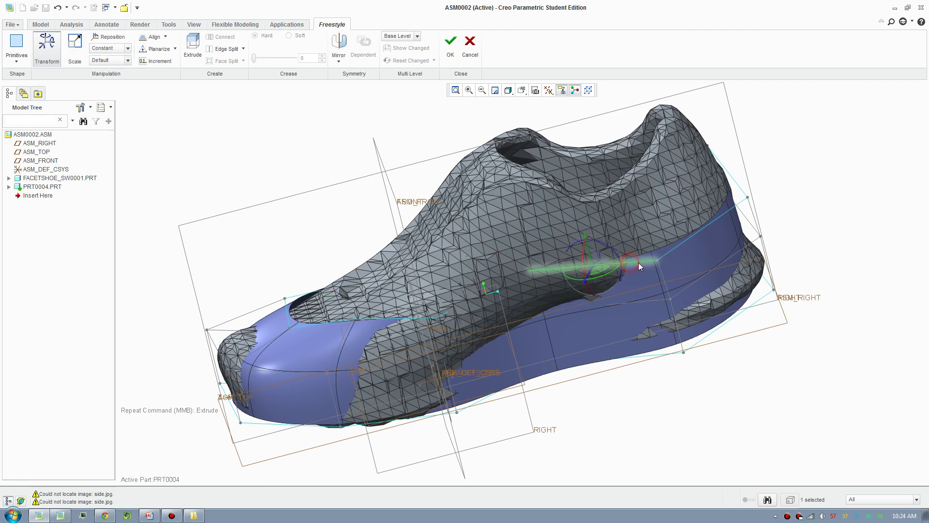
pyautogui.keyDown('shift'); pyautogui.click(644, 260); pyautogui.keyUp('shift')
pyautogui.rightClick(755, 143)
pyautogui.click(758, 128)
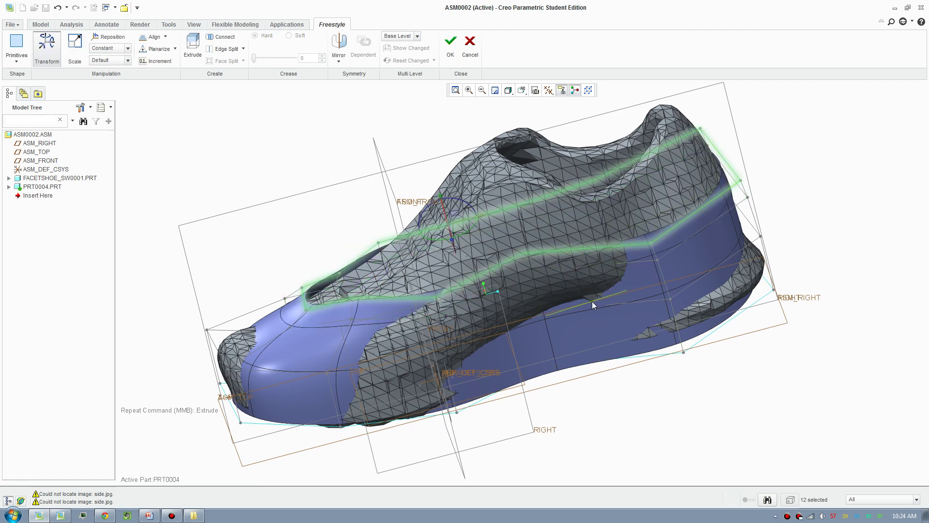
# Raise the newest edge loop until the heel section nears the top of the shoe's collar
pyautogui.moveTo(592, 301)
pyautogui.mouseDown(button='middle')
pyautogui.moveTo(545, 337)
pyautogui.moveTo(569, 318)
pyautogui.mouseUp(button='middle')
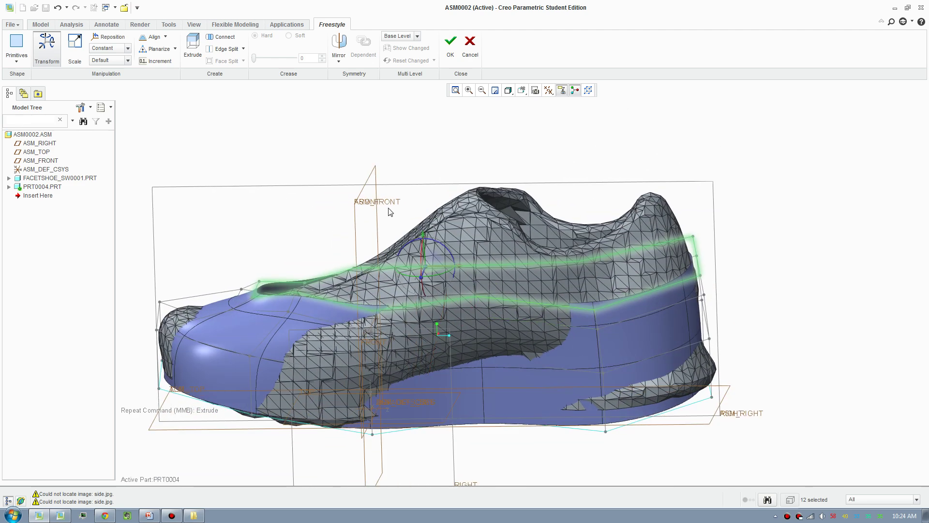
pyautogui.moveTo(424, 236); pyautogui.dragTo(428, 188)
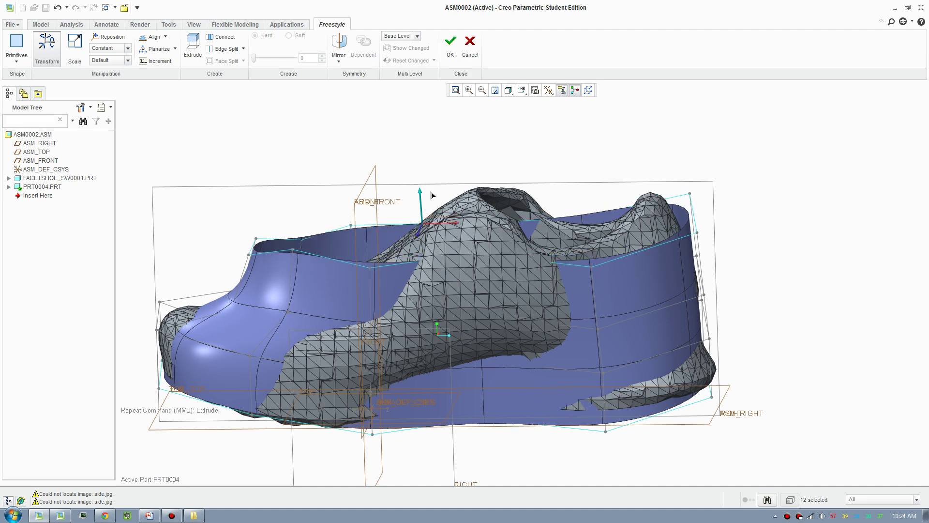
pyautogui.click(305, 166)
pyautogui.moveTo(317, 295); pyautogui.dragTo(325, 305, button='middle')
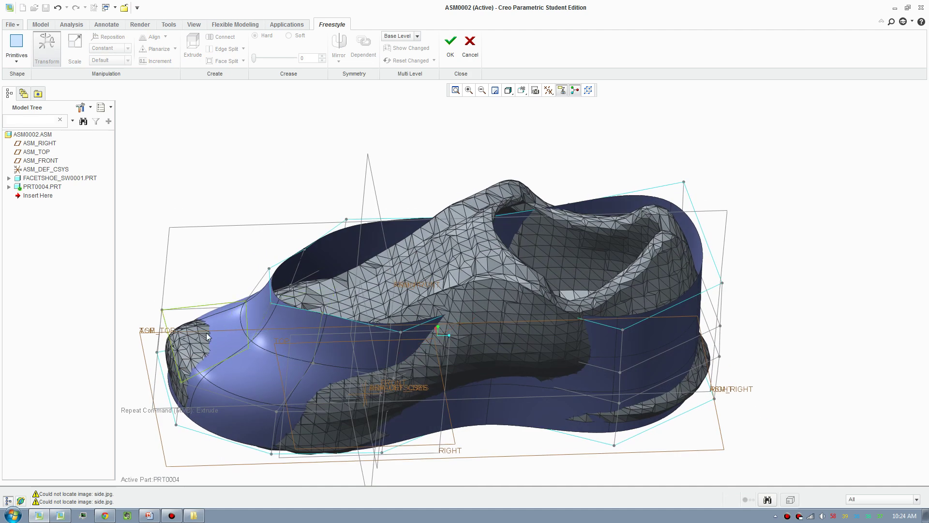
# Select the edge across the top of the toe box and lower it toward the shoe's surface
pyautogui.moveTo(242, 332); pyautogui.dragTo(251, 368, button='middle')
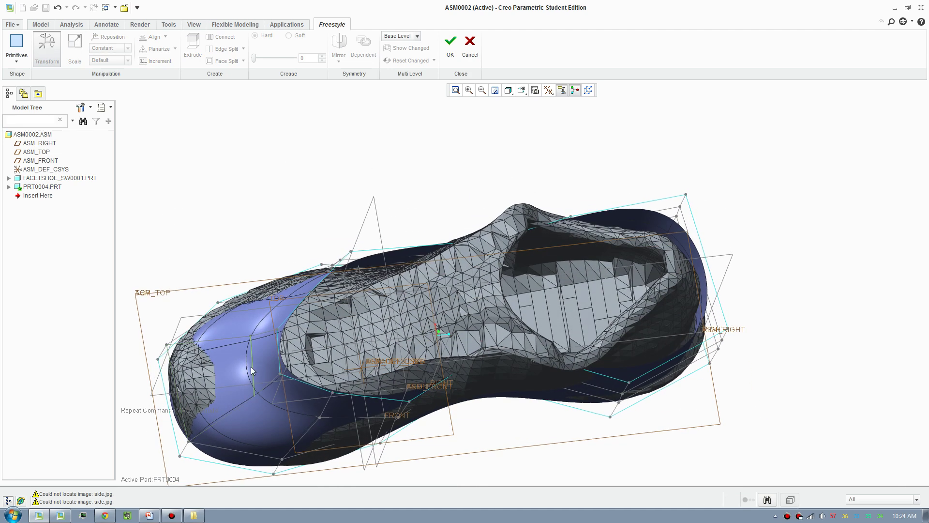
pyautogui.click(251, 369)
pyautogui.moveTo(228, 383); pyautogui.dragTo(226, 373)
pyautogui.click(276, 344)
pyautogui.moveTo(276, 345); pyautogui.dragTo(272, 255, button='middle')
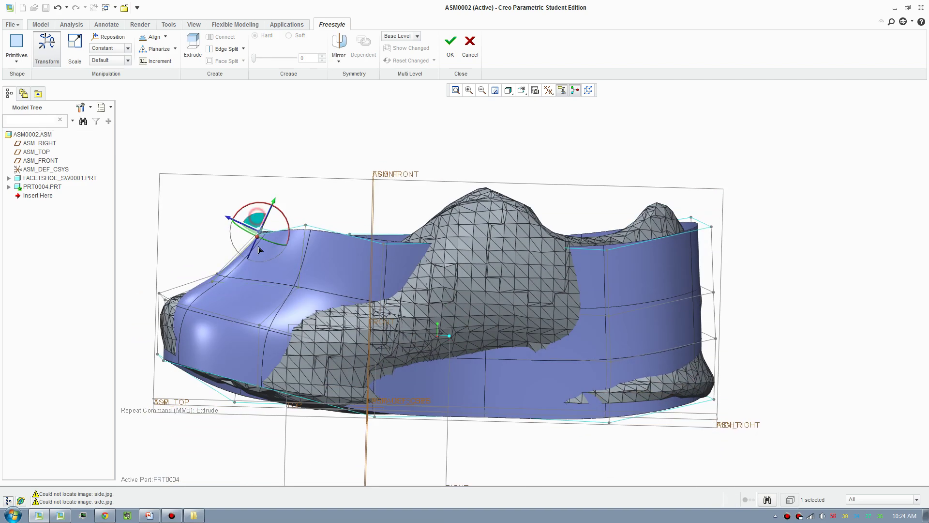
pyautogui.moveTo(260, 252); pyautogui.dragTo(210, 286)
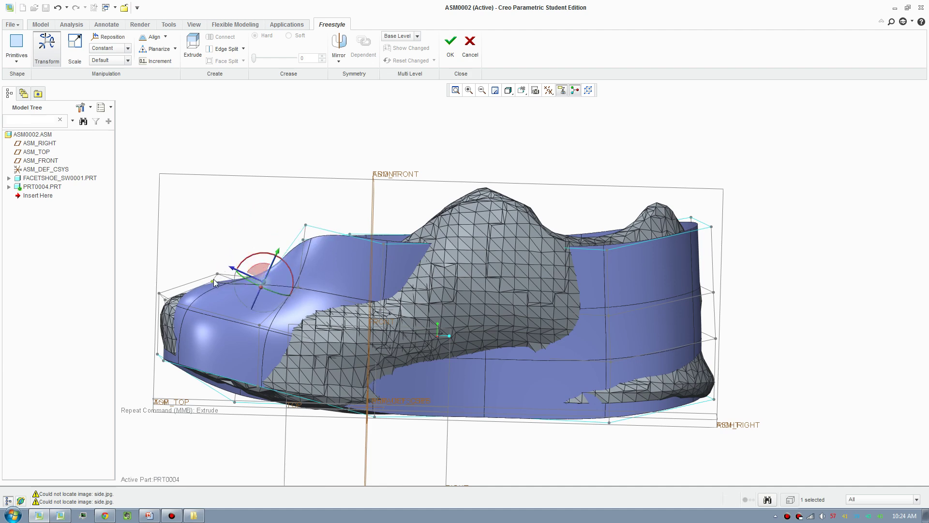
# Move the control point at the front of the toe box down to follow the shoe's tip
pyautogui.scroll(-4, 214, 278)
pyautogui.click(207, 281)
pyautogui.scroll(2, 209, 279)
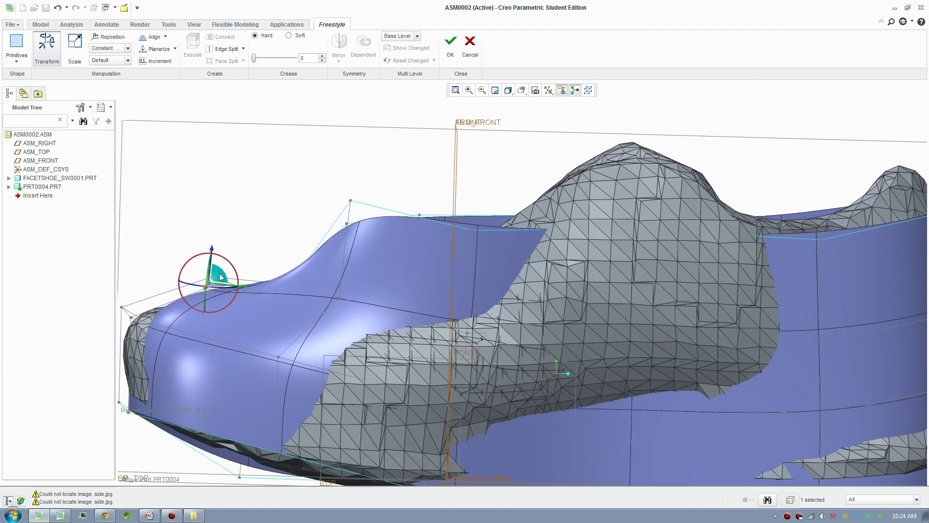
pyautogui.moveTo(219, 273); pyautogui.dragTo(200, 294)
pyautogui.scroll(2, 320, 307)
# Lower the top loop's front control points onto the instep, including the pair beside the forefoot
pyautogui.moveTo(341, 292); pyautogui.dragTo(376, 307, button='middle')
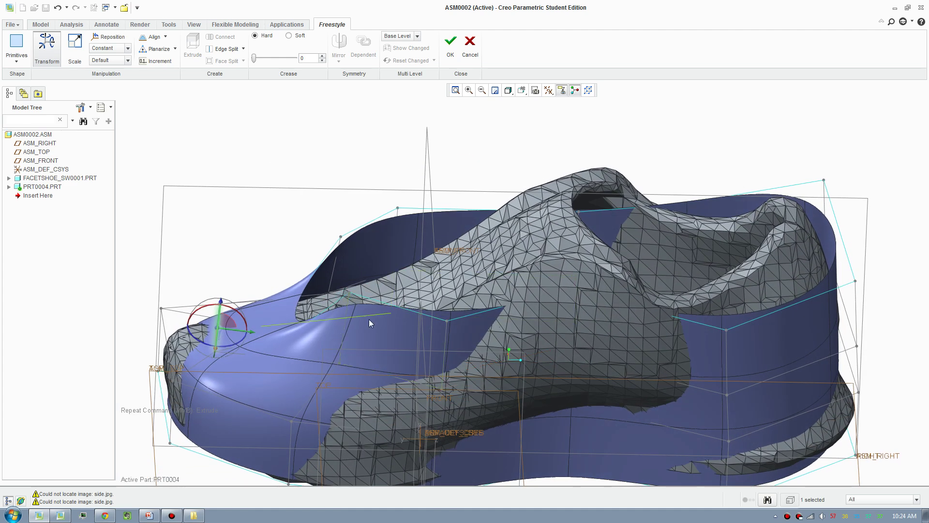
pyautogui.click(350, 294)
pyautogui.moveTo(349, 293); pyautogui.dragTo(368, 225, button='middle')
pyautogui.moveTo(320, 206); pyautogui.dragTo(352, 264)
pyautogui.moveTo(344, 198); pyautogui.dragTo(362, 267)
pyautogui.moveTo(392, 197); pyautogui.dragTo(446, 270)
pyautogui.keyDown('ctrl'); pyautogui.click(434, 277); pyautogui.keyUp('ctrl')
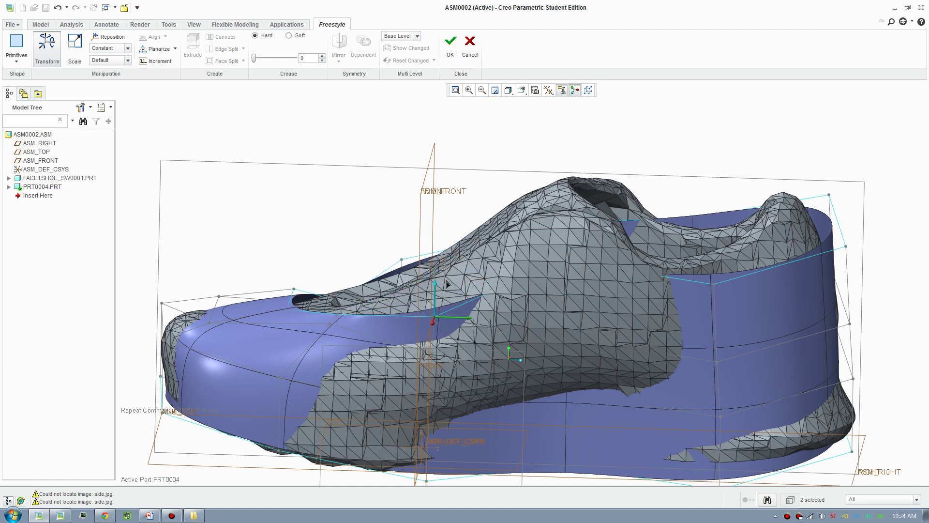
# Move the control point on the far side of the forefoot outward toward the side of the faceted shoe
pyautogui.moveTo(472, 256); pyautogui.dragTo(536, 259, button='middle')
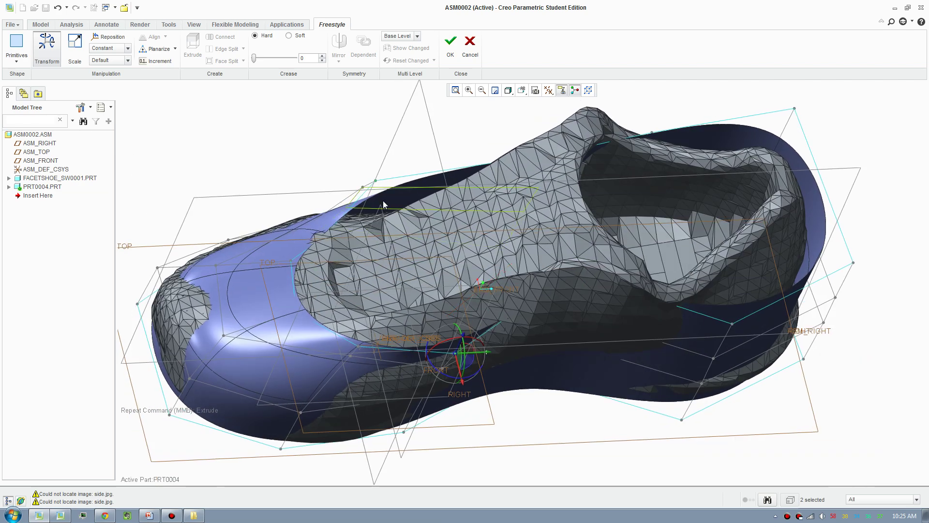
pyautogui.click(376, 181)
pyautogui.moveTo(376, 182); pyautogui.dragTo(387, 281, button='middle')
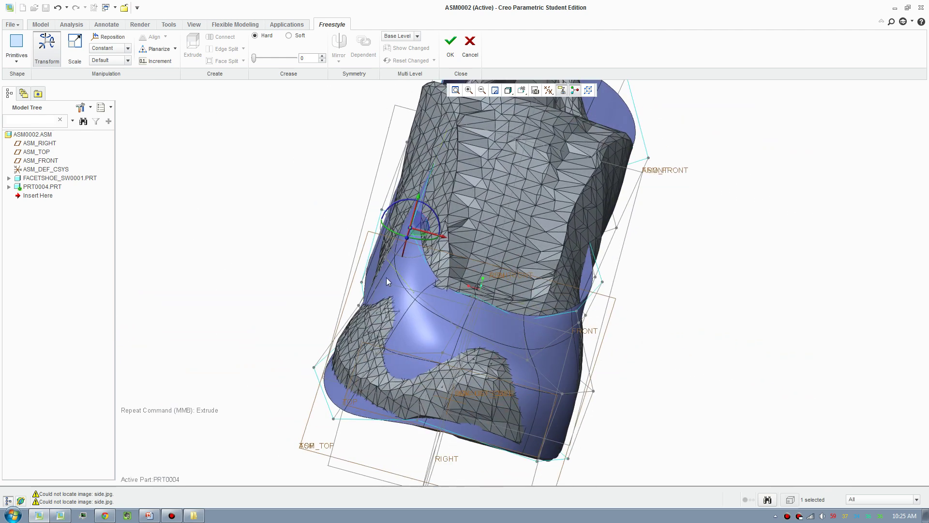
pyautogui.click(360, 301)
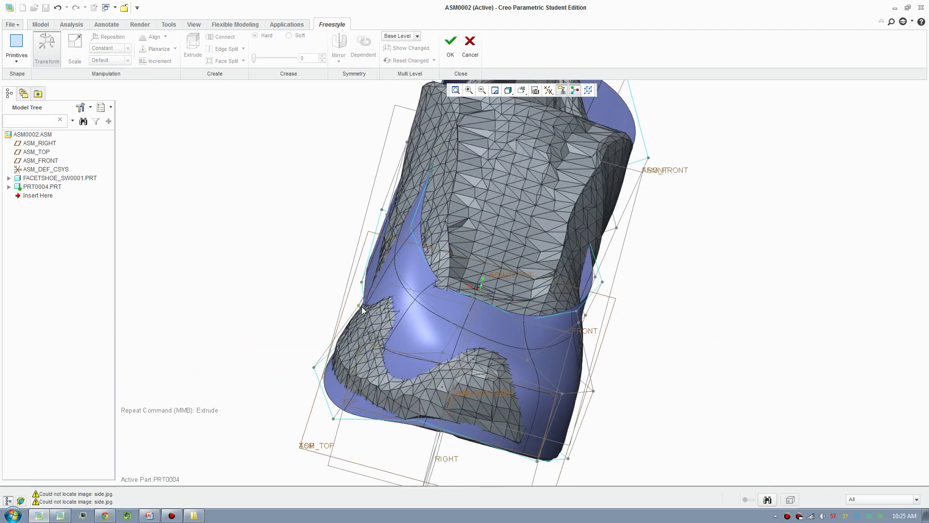
pyautogui.click(361, 306)
pyautogui.moveTo(390, 314); pyautogui.dragTo(379, 311)
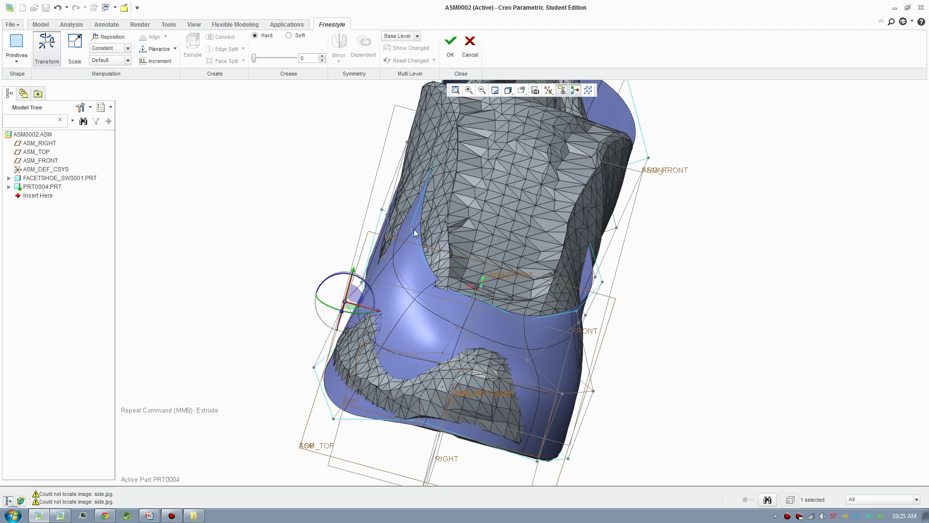
# Shift the far-side instep point of the top loop inward and move the side point below it slightly outward
pyautogui.click(436, 236)
pyautogui.moveTo(464, 245); pyautogui.dragTo(478, 249)
pyautogui.moveTo(424, 265); pyautogui.dragTo(443, 287, button='middle')
pyautogui.click(434, 297)
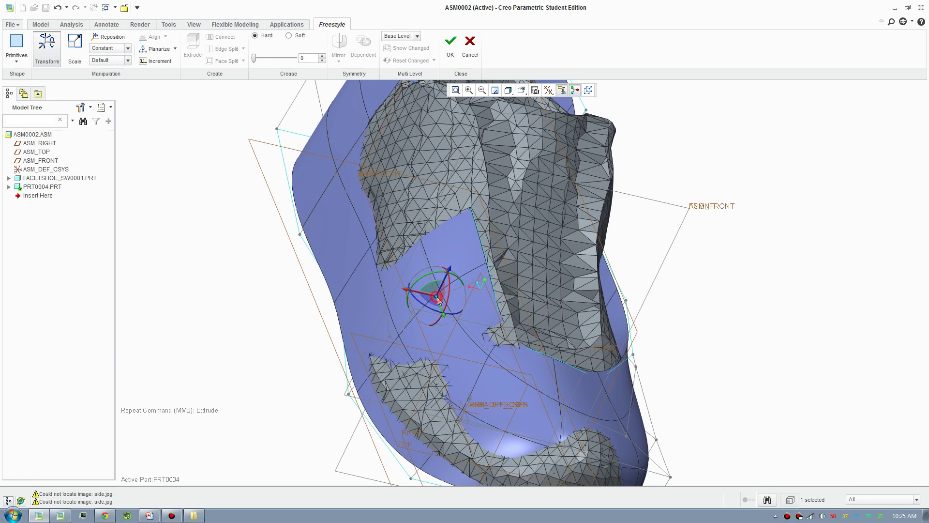
pyautogui.moveTo(412, 289)
pyautogui.mouseDown()
pyautogui.moveTo(425, 289)
pyautogui.moveTo(405, 291)
pyautogui.mouseUp()
# Reposition the control points along the near side of the forefoot and midfoot to follow the faceted shoe
pyautogui.moveTo(577, 307)
pyautogui.mouseDown(button='middle')
pyautogui.moveTo(573, 267)
pyautogui.moveTo(580, 291)
pyautogui.mouseUp(button='middle')
pyautogui.click(567, 317)
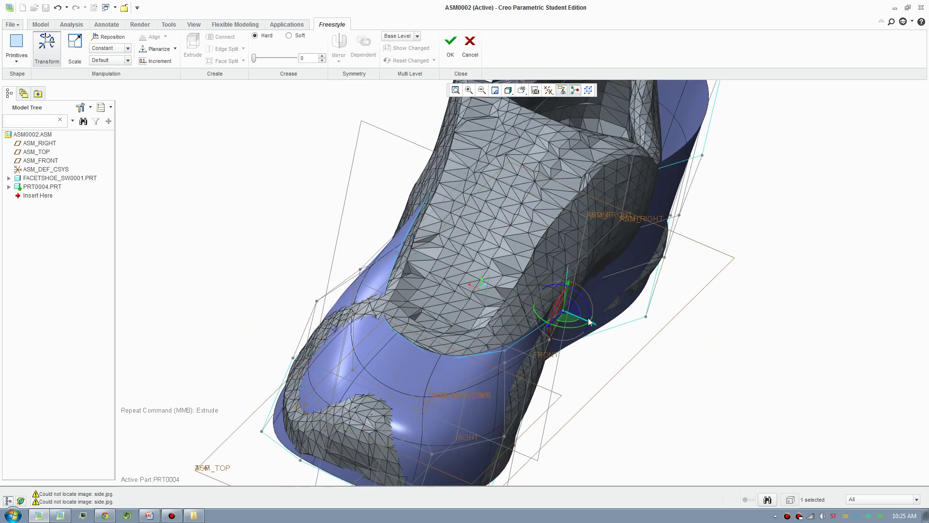
pyautogui.moveTo(596, 328); pyautogui.dragTo(517, 382)
pyautogui.click(503, 350)
pyautogui.moveTo(678, 367); pyautogui.dragTo(547, 370, button='middle')
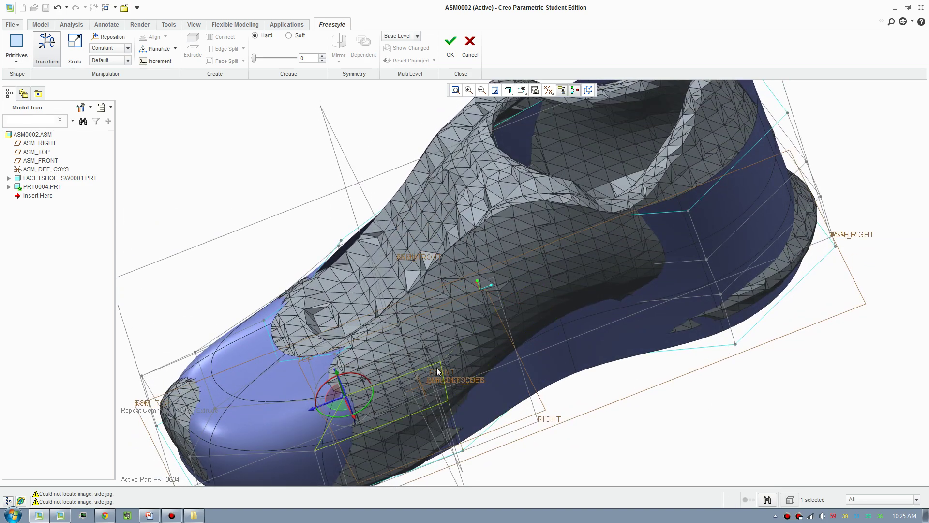
pyautogui.moveTo(448, 376); pyautogui.dragTo(492, 414, button='middle')
pyautogui.moveTo(491, 416); pyautogui.dragTo(561, 396)
# Select the vertical edge on the near side of the midfoot and pull it outward to meet the shoe's side
pyautogui.click(683, 370)
pyautogui.moveTo(644, 386)
pyautogui.mouseDown(button='middle')
pyautogui.moveTo(661, 346)
pyautogui.moveTo(652, 402)
pyautogui.mouseUp(button='middle')
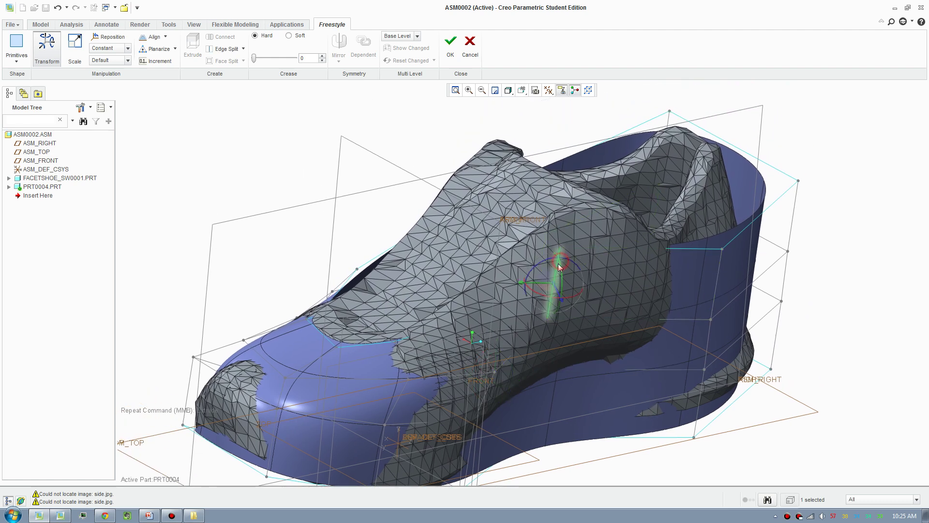
pyautogui.moveTo(557, 271); pyautogui.dragTo(562, 302, button='middle')
pyautogui.moveTo(562, 303); pyautogui.dragTo(599, 338)
pyautogui.moveTo(762, 364); pyautogui.dragTo(590, 347, button='middle')
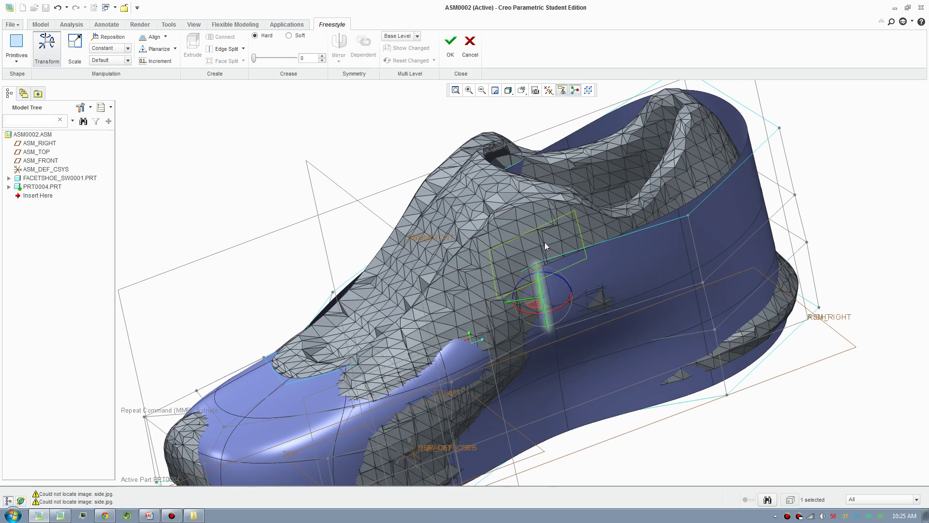
# Select the top loop's near-side instep point and raise it to the height of the shoe's collar
pyautogui.moveTo(546, 239); pyautogui.dragTo(527, 237, button='middle')
pyautogui.click(420, 182)
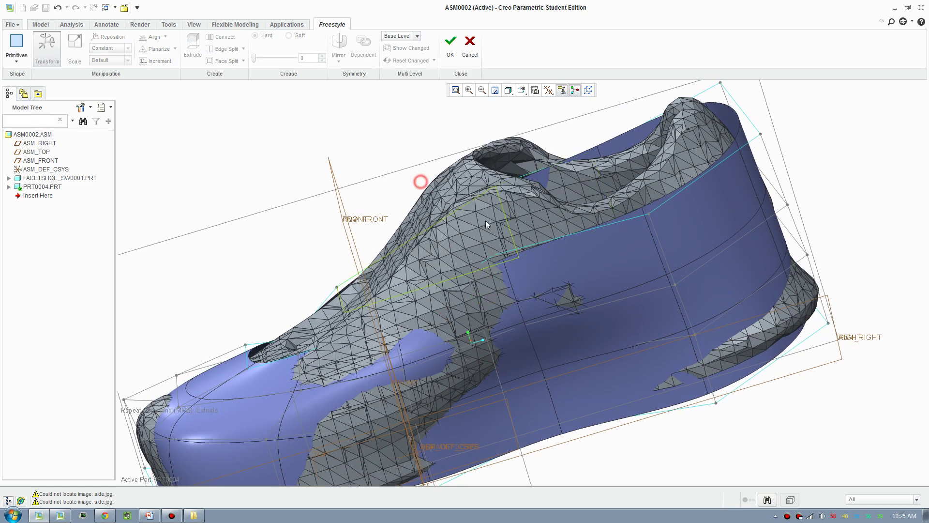
pyautogui.click(523, 246)
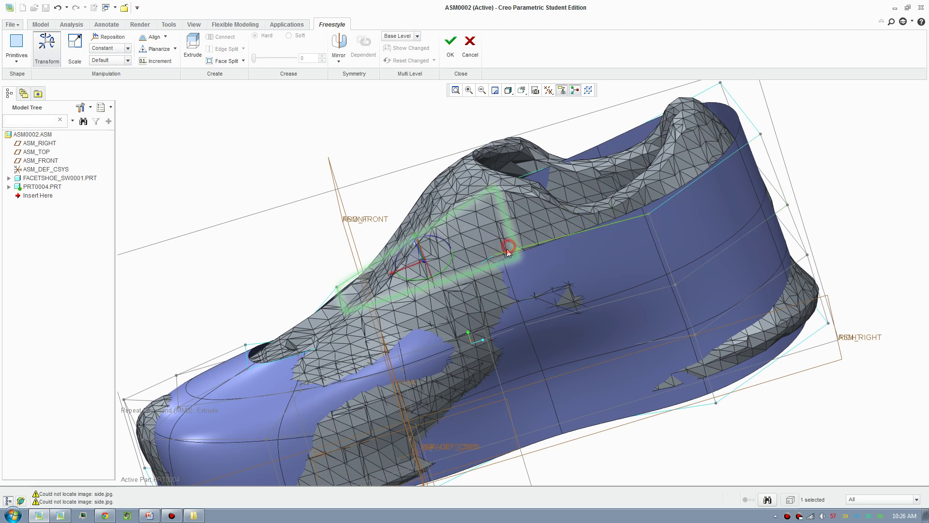
pyautogui.click(407, 145)
pyautogui.click(495, 256)
pyautogui.moveTo(486, 224); pyautogui.dragTo(473, 156)
# Lower the near-side collar point beside the heel and pull the collar points at the back of the heel inward
pyautogui.click(650, 210)
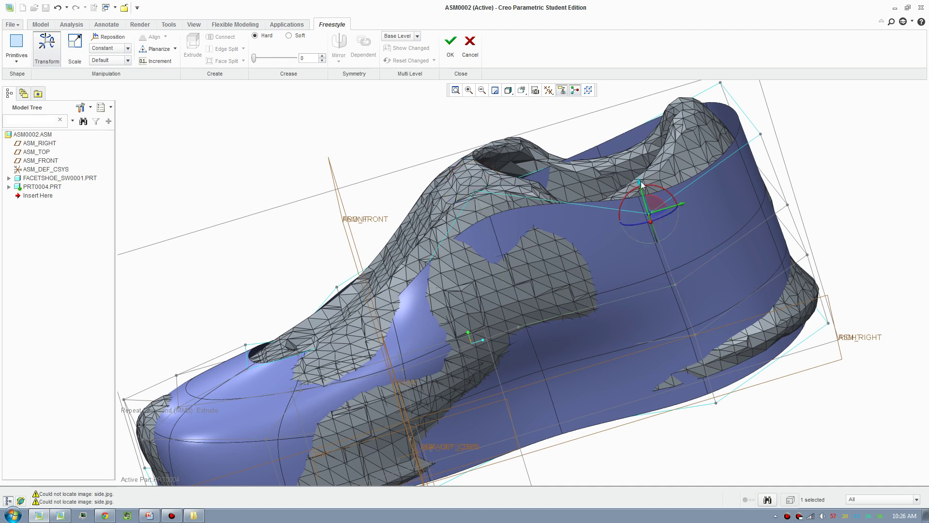
pyautogui.moveTo(642, 185); pyautogui.dragTo(649, 206)
pyautogui.moveTo(780, 188); pyautogui.dragTo(715, 320, button='middle')
pyautogui.moveTo(718, 311); pyautogui.dragTo(654, 285)
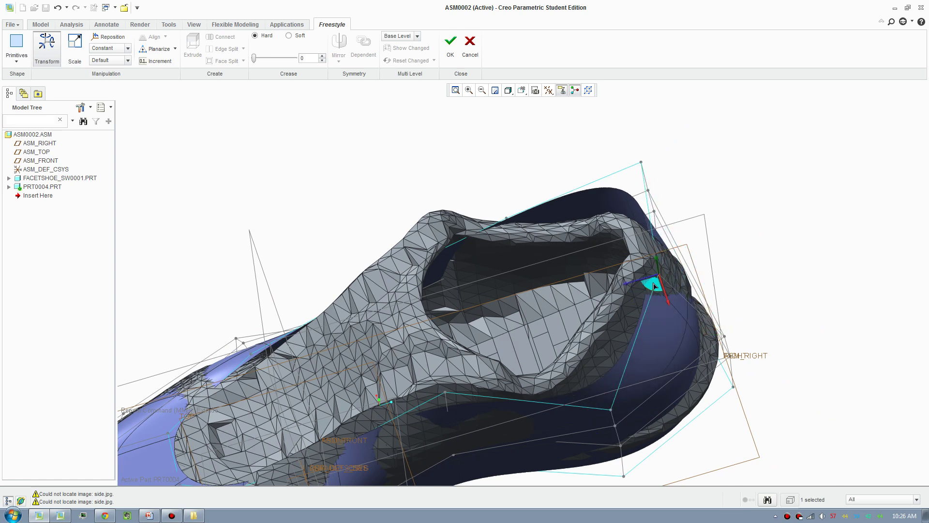
pyautogui.click(643, 170)
pyautogui.click(641, 163)
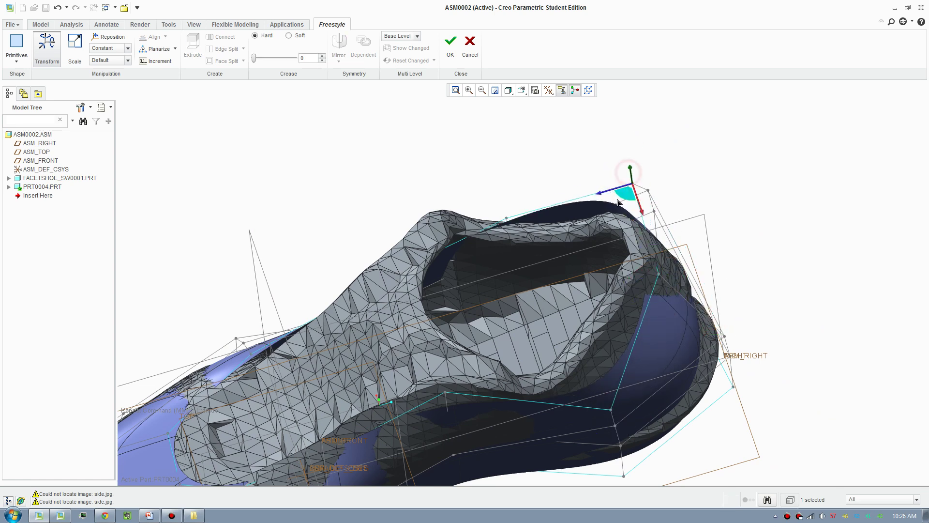
# Reposition the far-side instep point of the top loop outward to fit the edge of the shoe's opening
pyautogui.moveTo(539, 264); pyautogui.dragTo(546, 315, button='middle')
pyautogui.click(481, 314)
pyautogui.moveTo(498, 254); pyautogui.dragTo(542, 241)
pyautogui.moveTo(548, 287); pyautogui.dragTo(411, 271, button='middle')
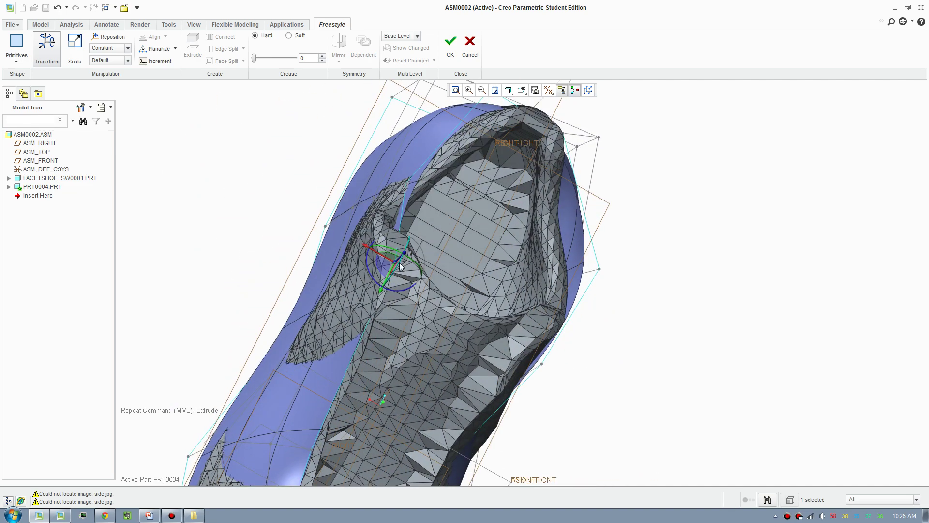
pyautogui.moveTo(384, 254); pyautogui.dragTo(367, 251)
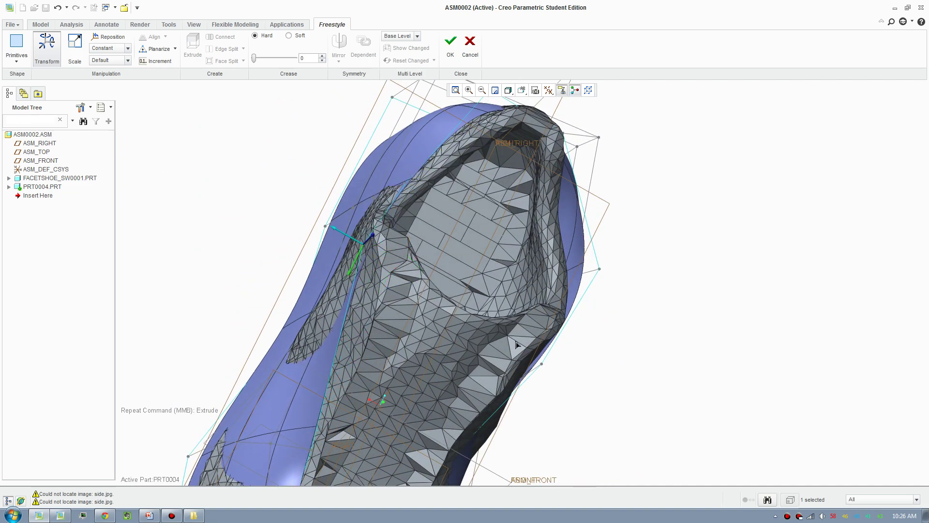
# Select the complete edge loop around the bottom of the surface and extrude it into a new row for the sole
pyautogui.moveTo(361, 247); pyautogui.dragTo(604, 261, button='middle')
pyautogui.click(597, 412)
pyautogui.scroll(3, 559, 437)
pyautogui.moveTo(560, 437); pyautogui.dragTo(571, 396, button='middle')
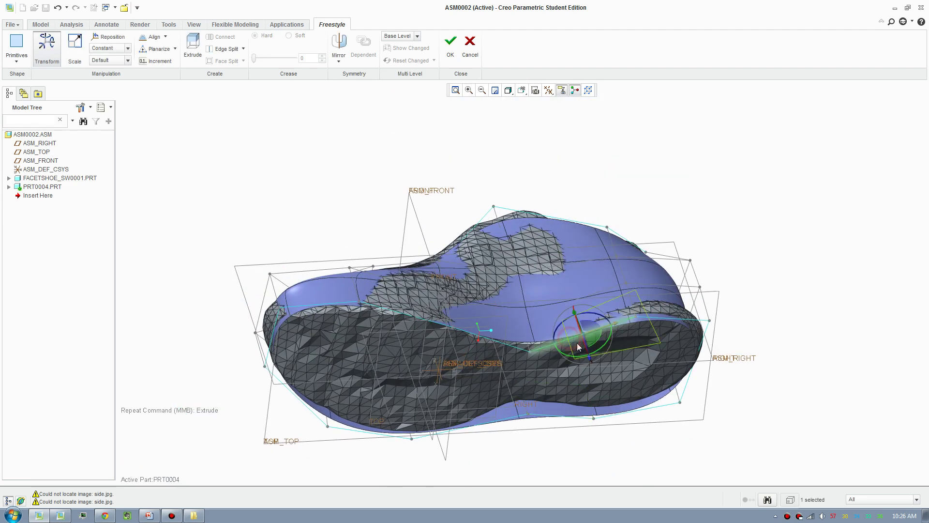
pyautogui.click(569, 338)
pyautogui.scroll(-3, 580, 343)
pyautogui.keyDown('shift'); pyautogui.click(549, 345); pyautogui.keyUp('shift')
pyautogui.scroll(3, 552, 346)
pyautogui.moveTo(552, 346); pyautogui.dragTo(630, 399, button='middle')
pyautogui.rightClick(723, 409)
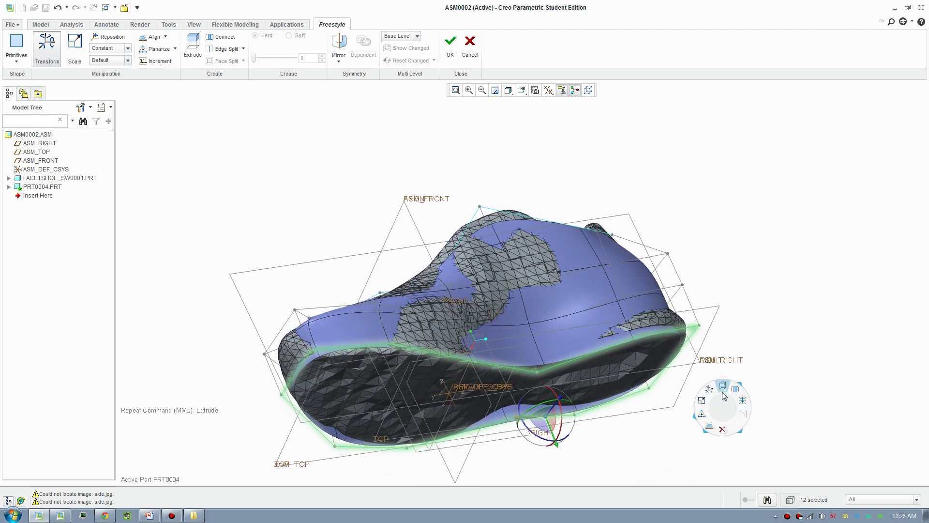
pyautogui.click(722, 391)
# Scale the extruded bottom loop down toward its centre to follow the sole's outline
pyautogui.moveTo(594, 426); pyautogui.dragTo(564, 399, button='middle')
pyautogui.rightClick(590, 341)
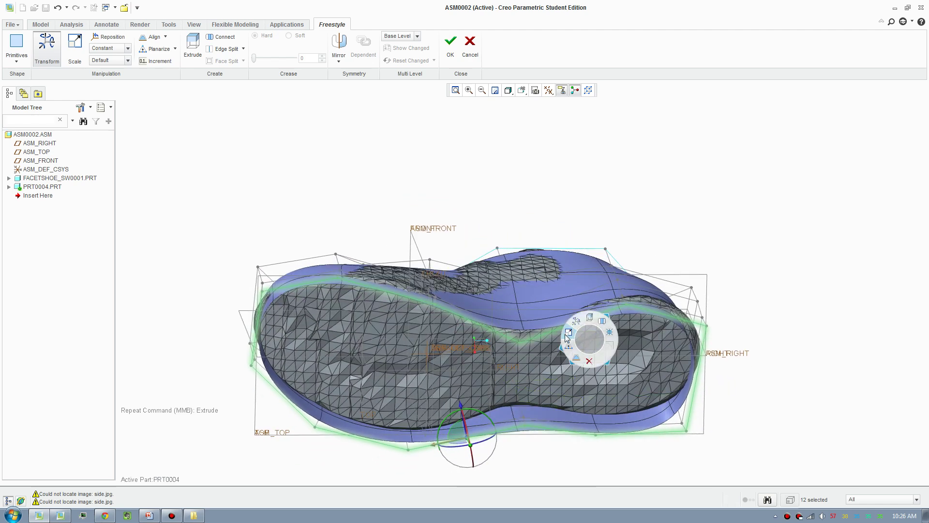
pyautogui.click(569, 333)
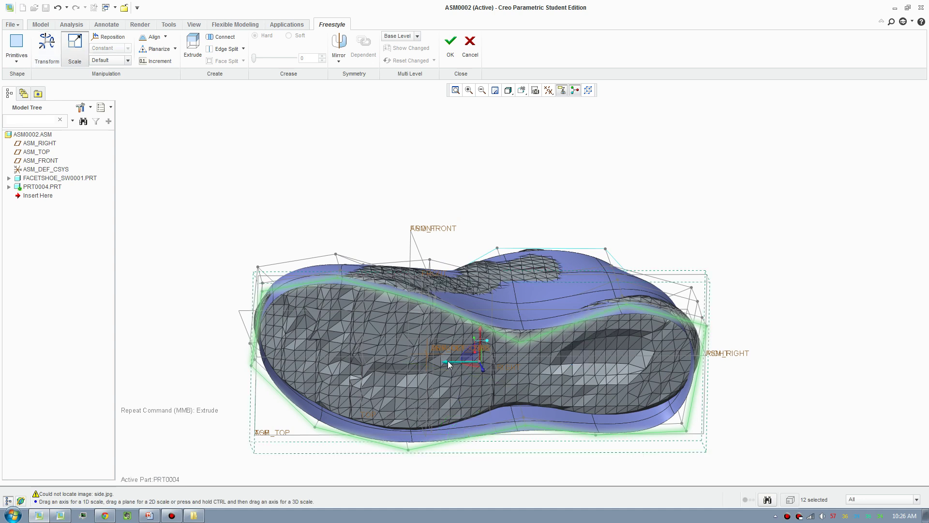
pyautogui.moveTo(448, 361); pyautogui.dragTo(485, 355)
pyautogui.moveTo(545, 365); pyautogui.dragTo(581, 483, button='middle')
pyautogui.moveTo(467, 421); pyautogui.dragTo(456, 381)
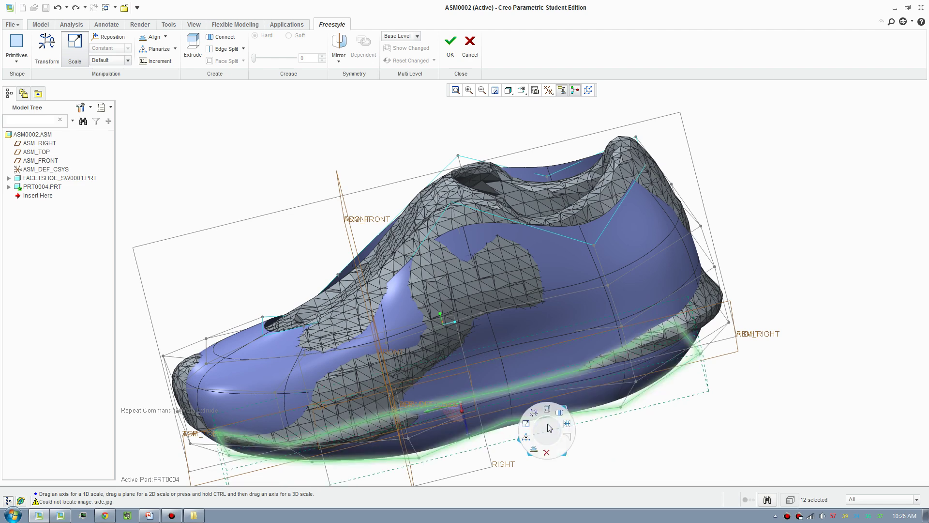
# Switch the bottom loop back to Transform and raise it to the underside of the faceted shoe
pyautogui.click(535, 412)
pyautogui.moveTo(535, 411); pyautogui.dragTo(482, 347, button='middle')
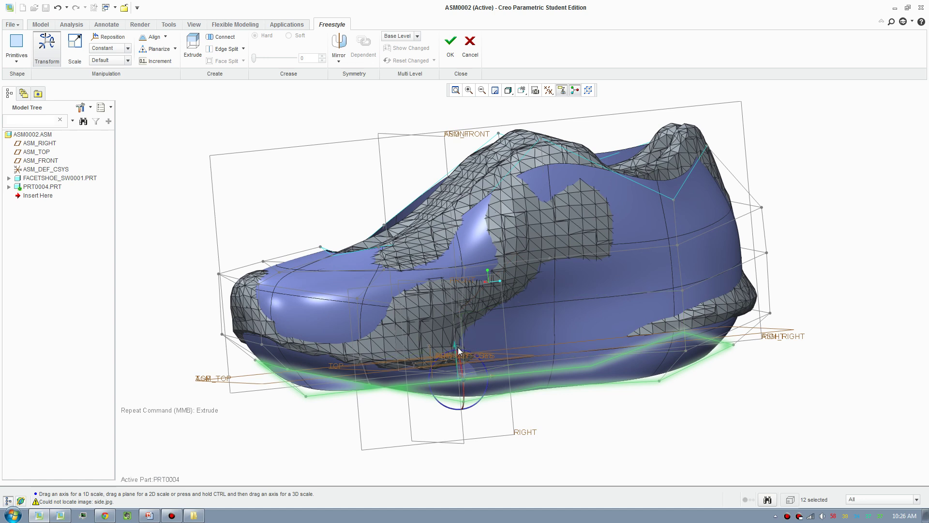
pyautogui.moveTo(458, 347); pyautogui.dragTo(455, 331)
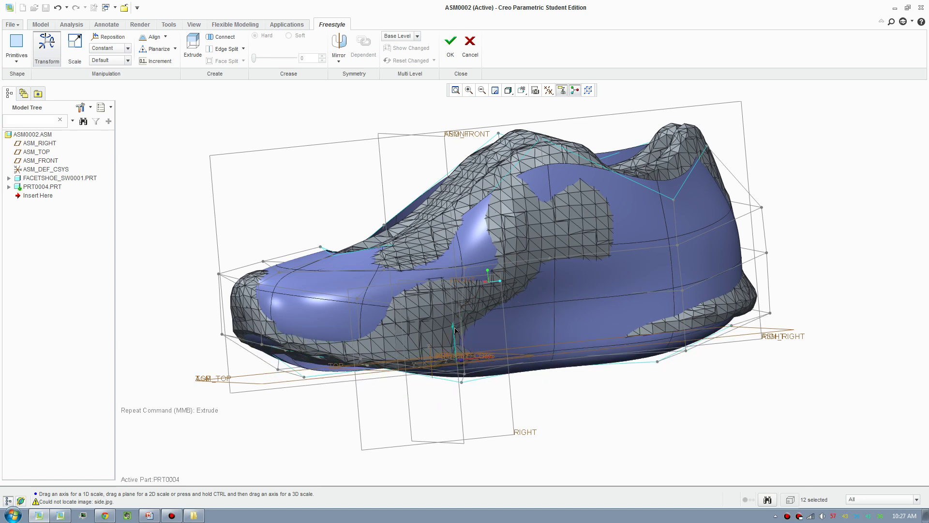
pyautogui.moveTo(455, 329); pyautogui.dragTo(456, 315)
# Move the control point on the near side of the midfoot slightly inward and accept the Freestyle feature
pyautogui.moveTo(581, 407); pyautogui.dragTo(525, 317, button='middle')
pyautogui.click(520, 315)
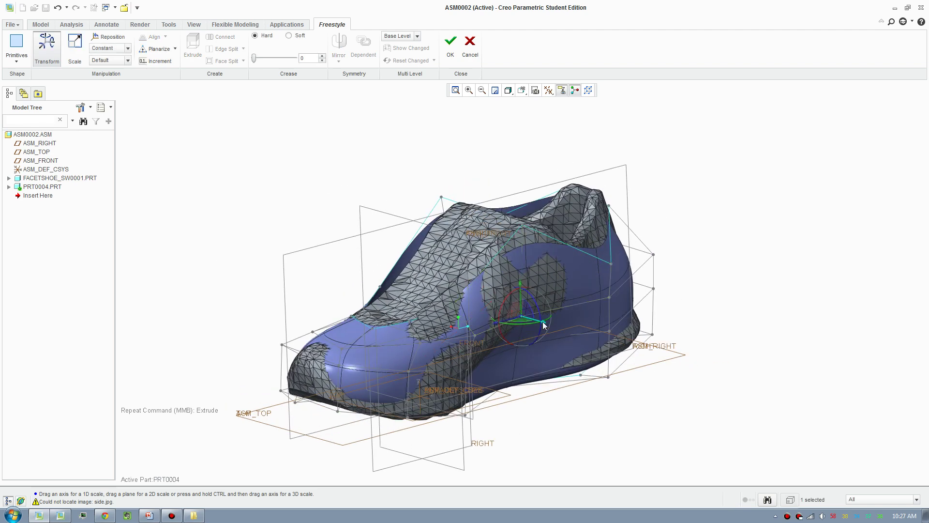
pyautogui.moveTo(551, 327); pyautogui.dragTo(546, 323)
pyautogui.moveTo(394, 286); pyautogui.dragTo(425, 301, button='middle')
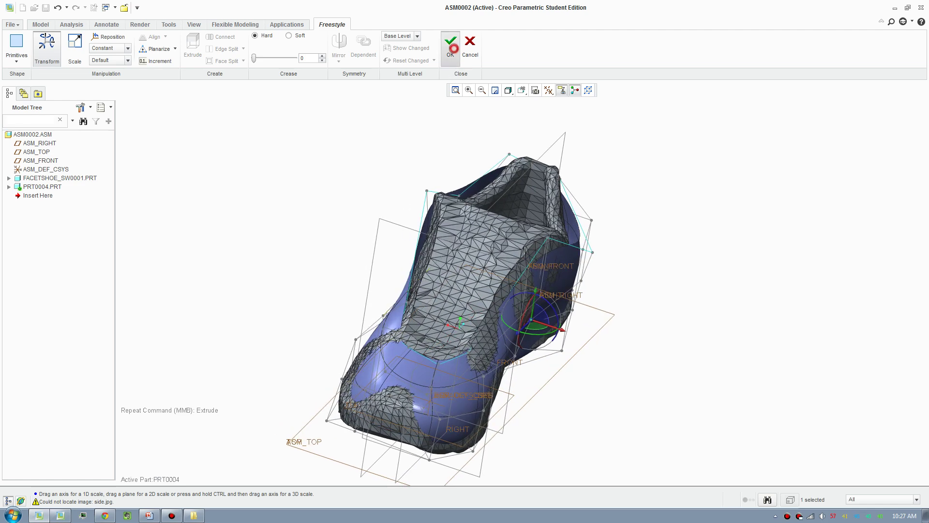
pyautogui.click(450, 42)
# Hide the faceted shoe part FACETSHOE_SW0001.PRT to leave only the Freestyle surface displayed
pyautogui.scroll(2, 670, 295)
pyautogui.moveTo(681, 371); pyautogui.dragTo(269, 295, button='middle')
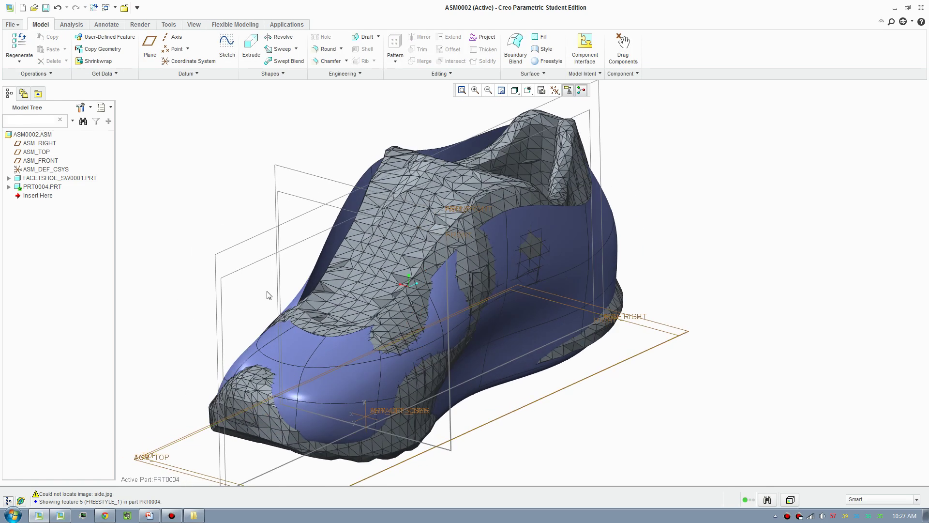
pyautogui.rightClick(44, 178)
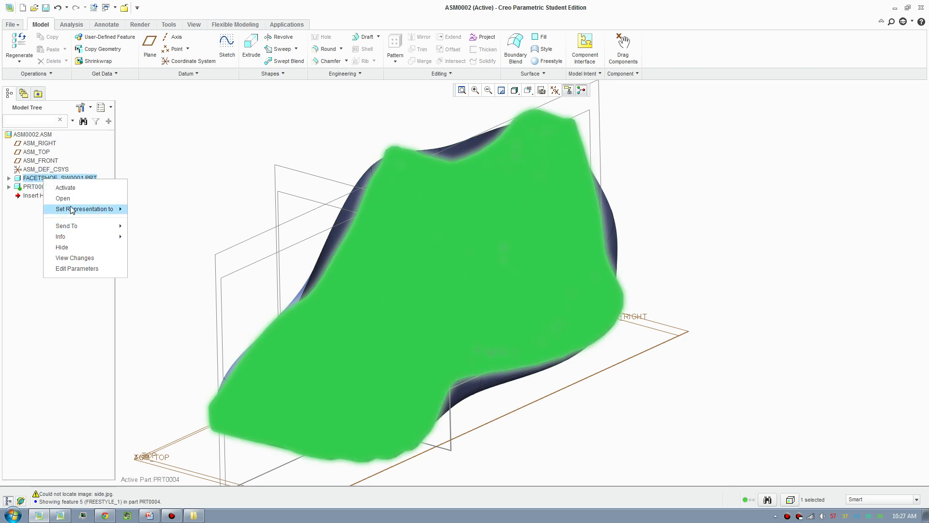
pyautogui.click(73, 247)
pyautogui.moveTo(711, 305); pyautogui.dragTo(783, 276, button='middle')
pyautogui.moveTo(498, 325); pyautogui.dragTo(419, 342, button='middle')
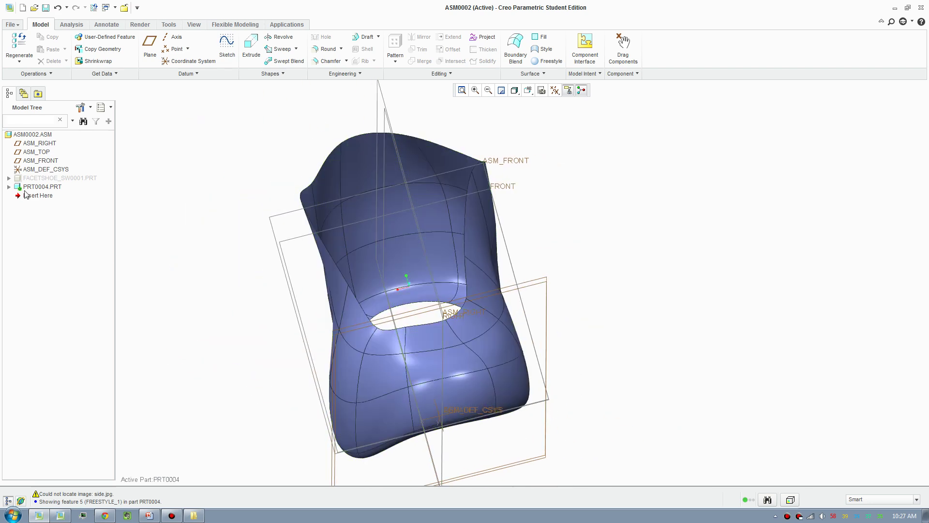
# Expand PRT0004.PRT and open the definition of Freestyle 1 for editing
pyautogui.click(9, 186)
pyautogui.rightClick(47, 239)
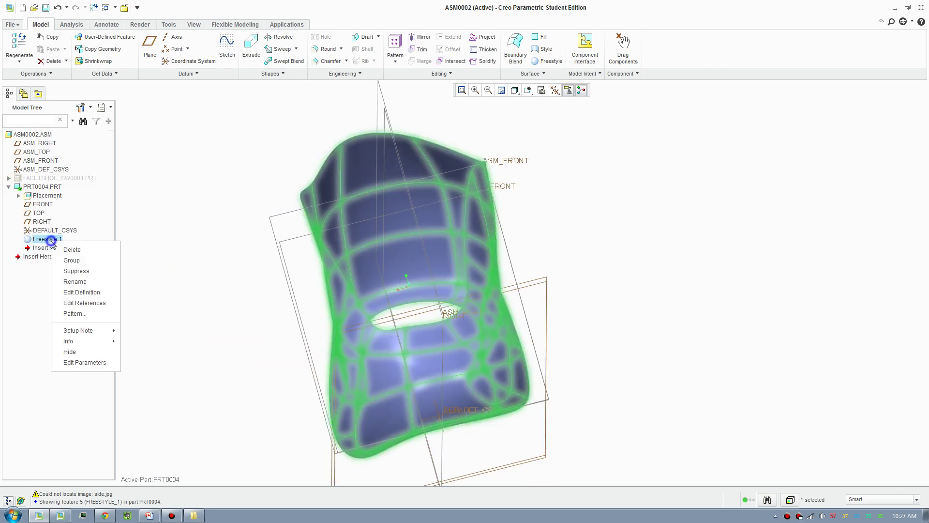
pyautogui.click(87, 294)
# Move the collar's instep control points on both sides inward to refine the shape of the opening
pyautogui.moveTo(562, 342); pyautogui.dragTo(535, 302, button='middle')
pyautogui.moveTo(546, 265); pyautogui.dragTo(369, 186, button='middle')
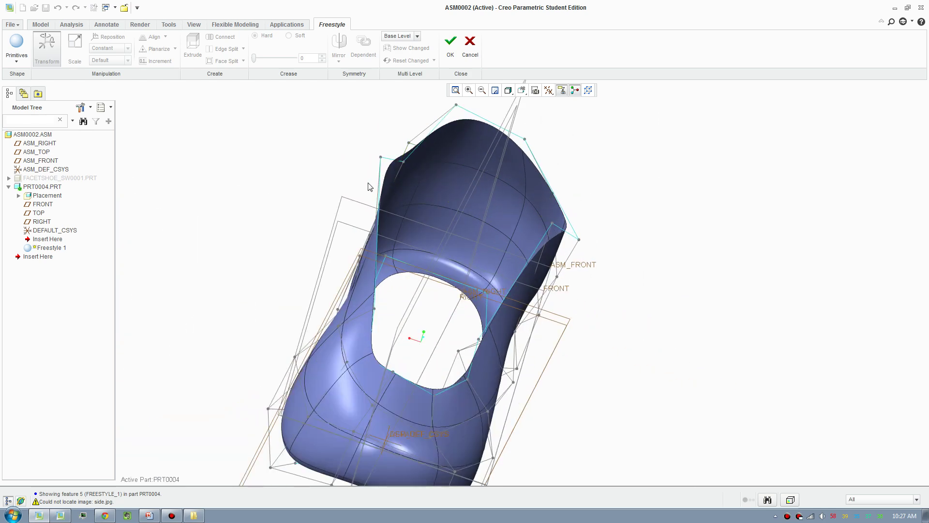
pyautogui.click(380, 158)
pyautogui.moveTo(411, 169); pyautogui.dragTo(484, 222)
pyautogui.moveTo(484, 223); pyautogui.dragTo(494, 261, button='middle')
pyautogui.click(501, 249)
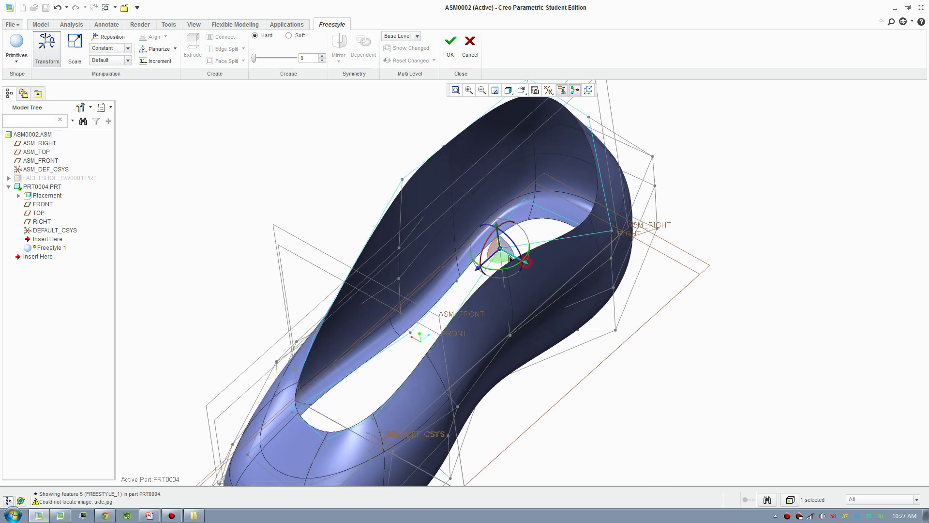
# Move the control point on the near side of the midfoot outward, raise it up the shoe's side, and clear the selection
pyautogui.moveTo(577, 369); pyautogui.dragTo(507, 357, button='middle')
pyautogui.click(483, 350)
pyautogui.moveTo(500, 348); pyautogui.dragTo(518, 357)
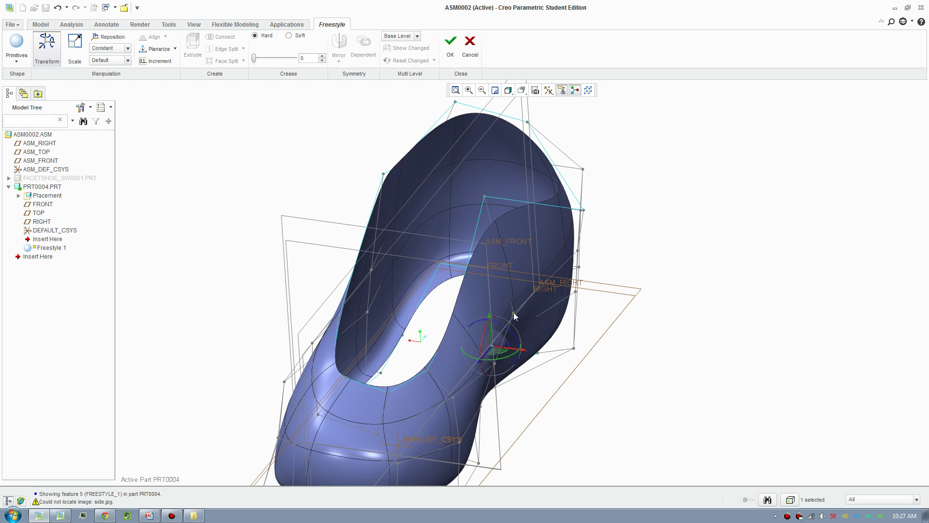
pyautogui.moveTo(516, 310); pyautogui.dragTo(494, 329, button='middle')
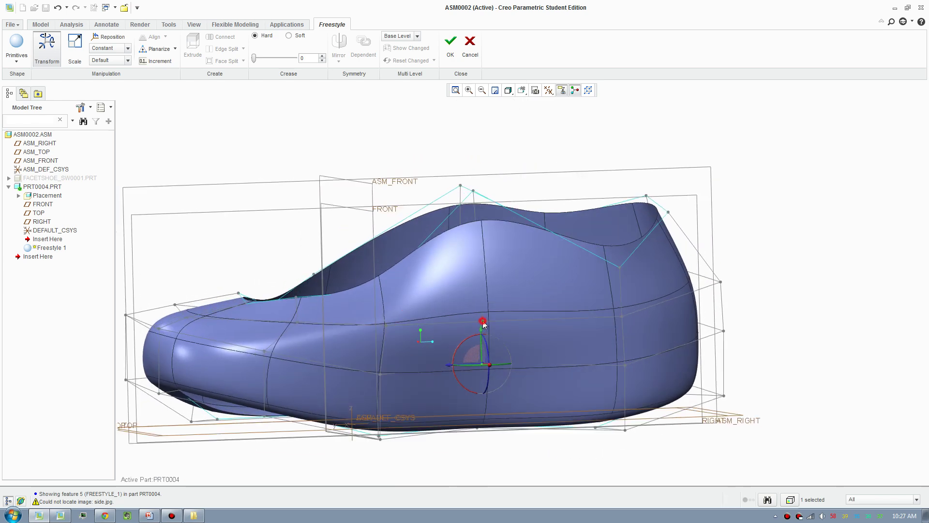
pyautogui.moveTo(484, 343); pyautogui.dragTo(483, 267)
pyautogui.moveTo(498, 266); pyautogui.dragTo(461, 202, button='middle')
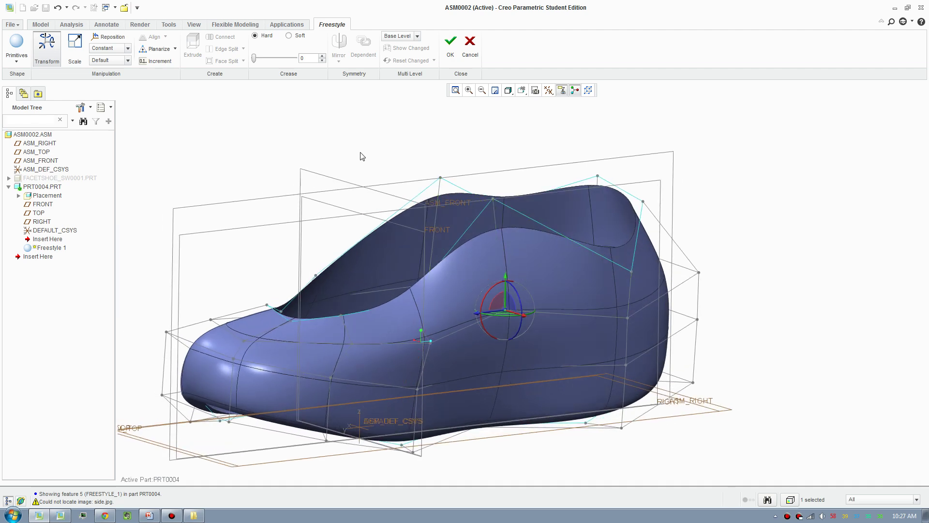
pyautogui.click(383, 137)
pyautogui.scroll(-4, 500, 233)
pyautogui.moveTo(501, 234); pyautogui.dragTo(477, 237, button='middle')
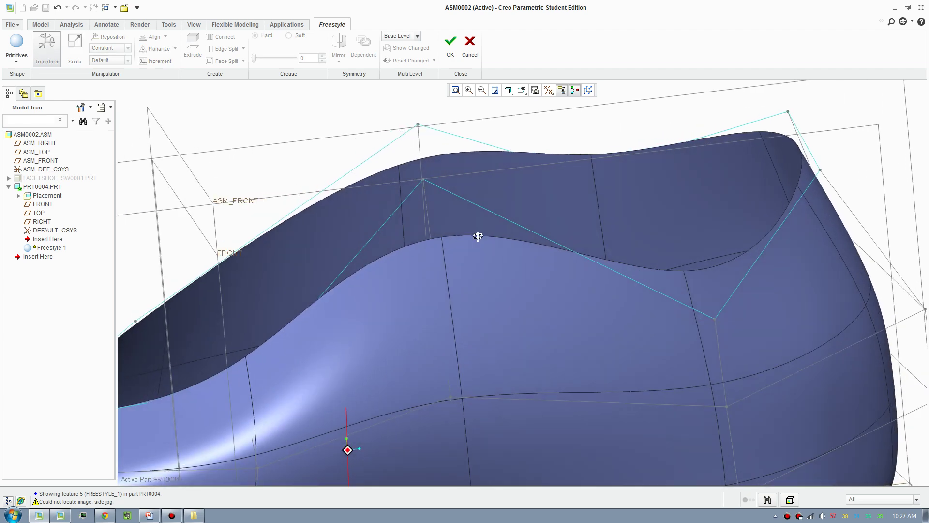
# Switch the Freestyle edit to Level 2, then raise the near-side instep peak's control point and shift it slightly across the collar
pyautogui.click(418, 36)
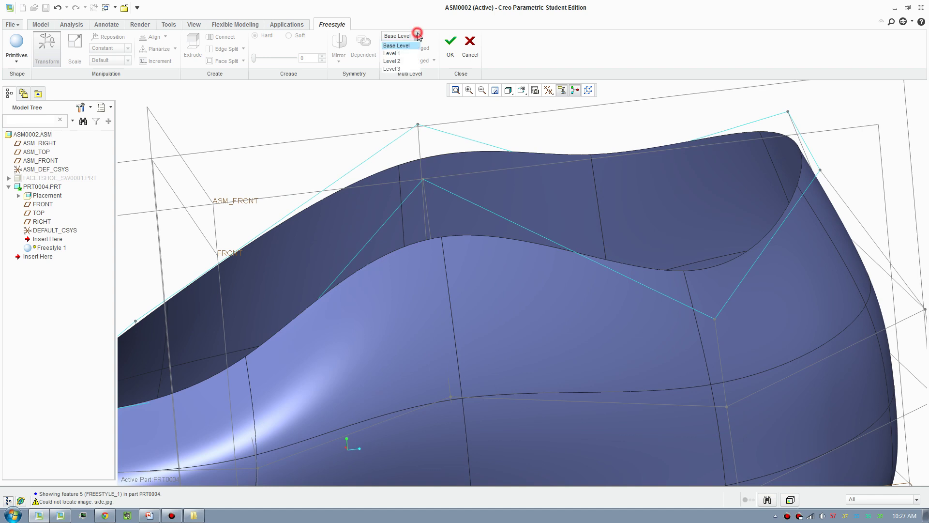
pyautogui.click(398, 61)
pyautogui.click(441, 235)
pyautogui.moveTo(438, 196); pyautogui.dragTo(437, 171)
pyautogui.moveTo(483, 294); pyautogui.dragTo(534, 313, button='middle')
pyautogui.moveTo(582, 242); pyautogui.dragTo(584, 251)
pyautogui.moveTo(618, 314); pyautogui.dragTo(629, 341, button='middle')
pyautogui.click(631, 331)
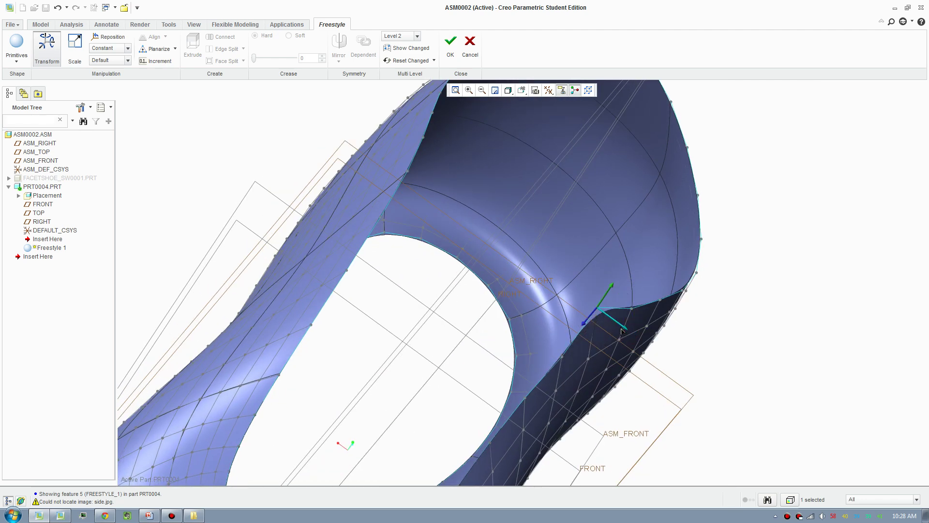
# Move the near-side collar control point just behind the instep peak slightly inward
pyautogui.moveTo(627, 335); pyautogui.dragTo(430, 263, button='middle')
pyautogui.click(439, 264)
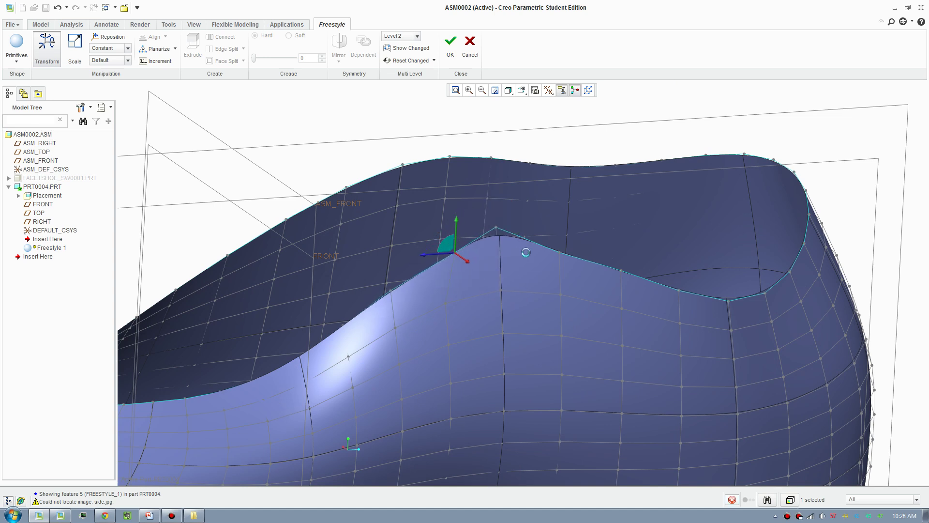
pyautogui.click(560, 253)
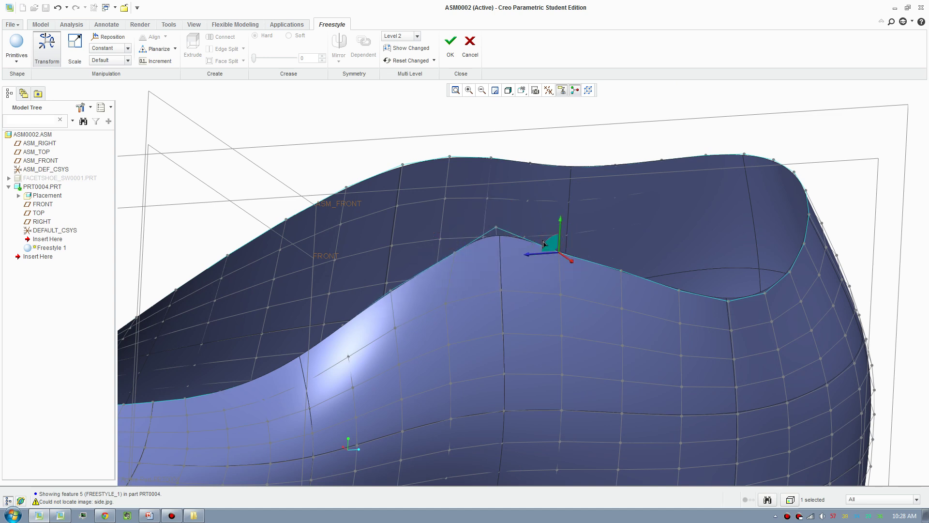
pyautogui.moveTo(547, 329); pyautogui.dragTo(535, 315, button='middle')
pyautogui.click(557, 291)
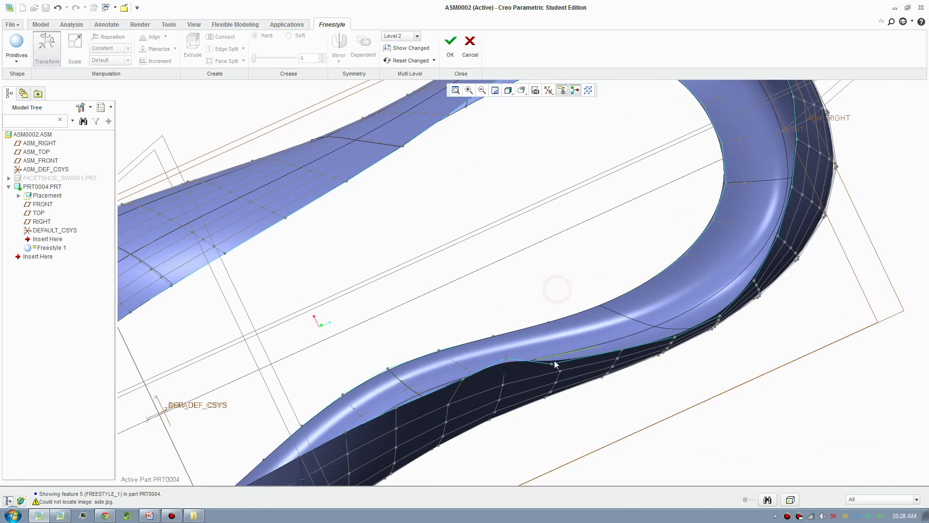
pyautogui.click(553, 365)
pyautogui.moveTo(546, 380); pyautogui.dragTo(551, 377)
# Raise the instep control point on the opposite side of the collar slightly and move it inward over the opening
pyautogui.moveTo(462, 383); pyautogui.dragTo(528, 383, button='middle')
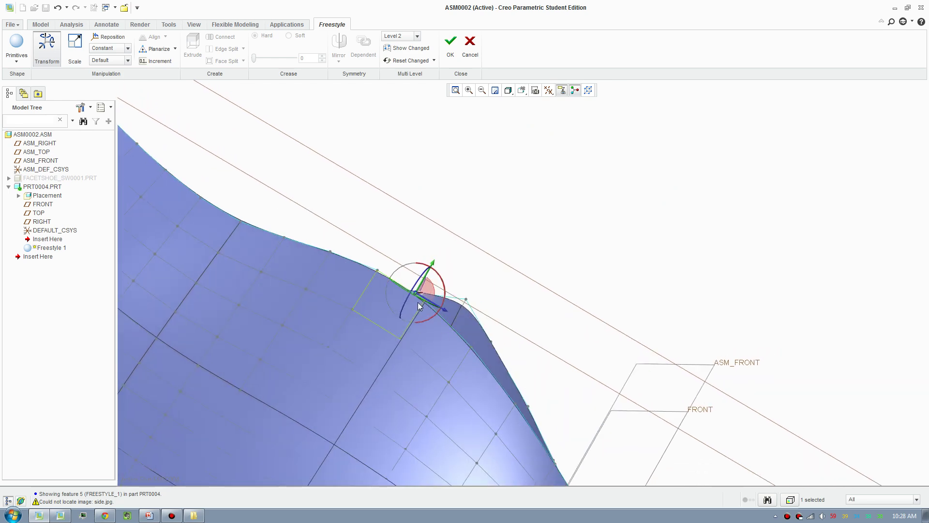
pyautogui.moveTo(419, 305); pyautogui.dragTo(304, 338, button='middle')
pyautogui.click(386, 334)
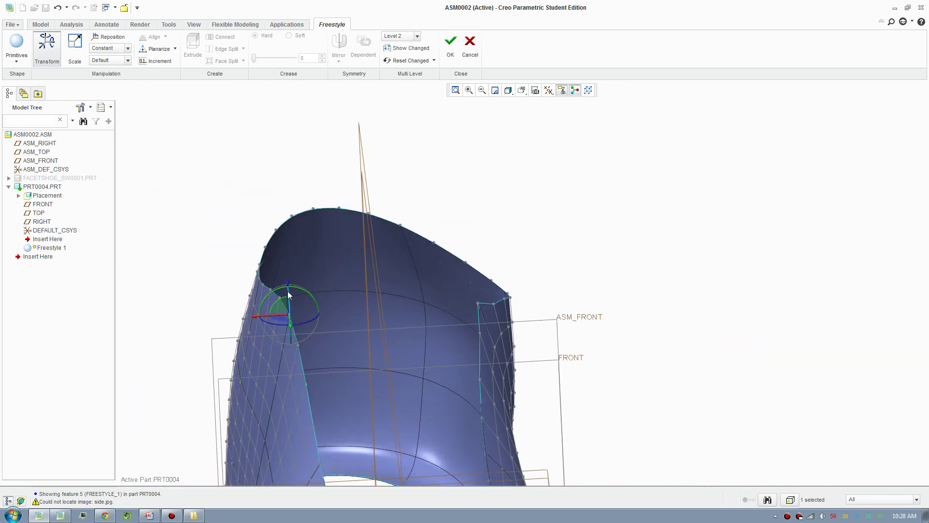
pyautogui.moveTo(288, 289); pyautogui.dragTo(296, 281)
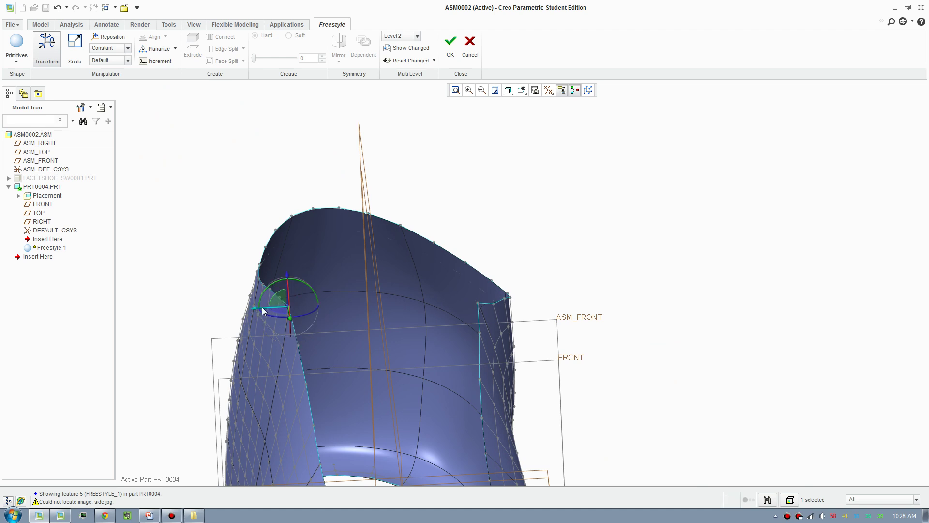
pyautogui.moveTo(258, 308); pyautogui.dragTo(268, 310)
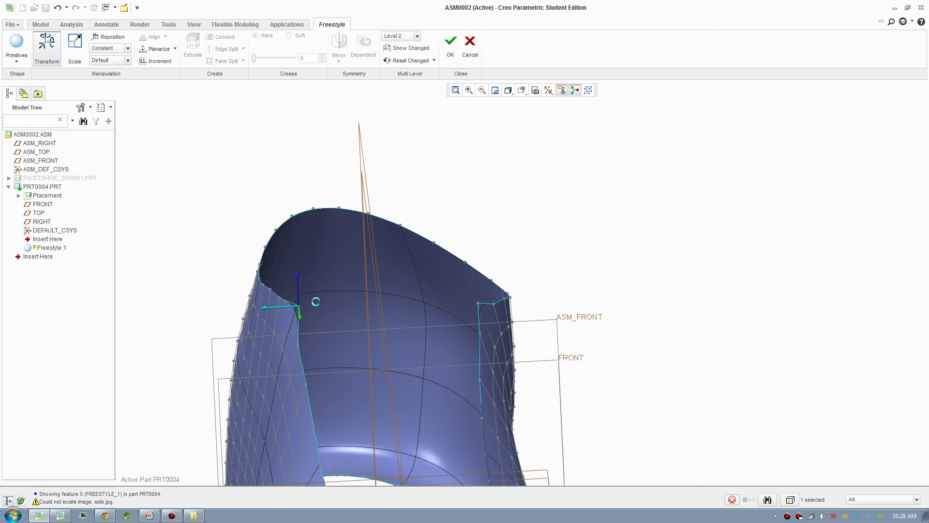
# Switch to Level 1 and move the opposite side's instep collar control point inward to smooth the edge
pyautogui.click(406, 36)
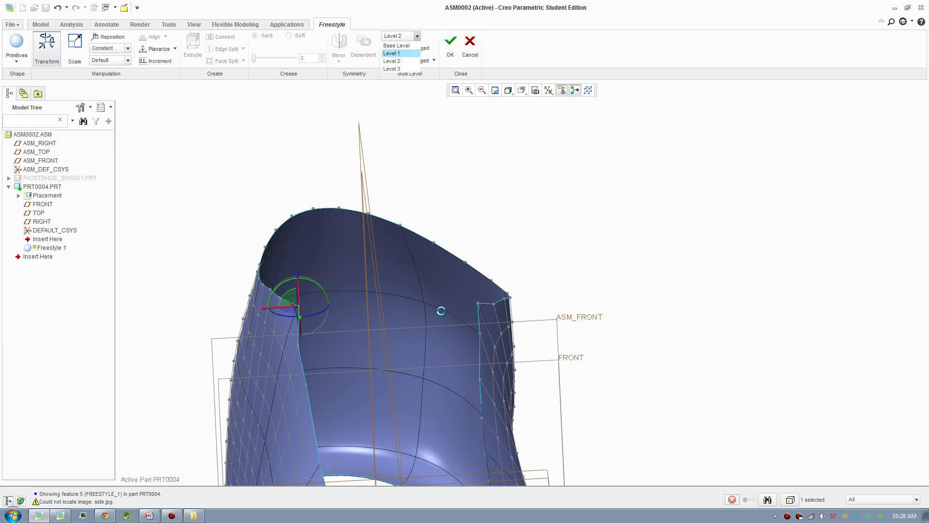
pyautogui.scroll(2, 441, 311)
pyautogui.moveTo(454, 345); pyautogui.dragTo(369, 330, button='middle')
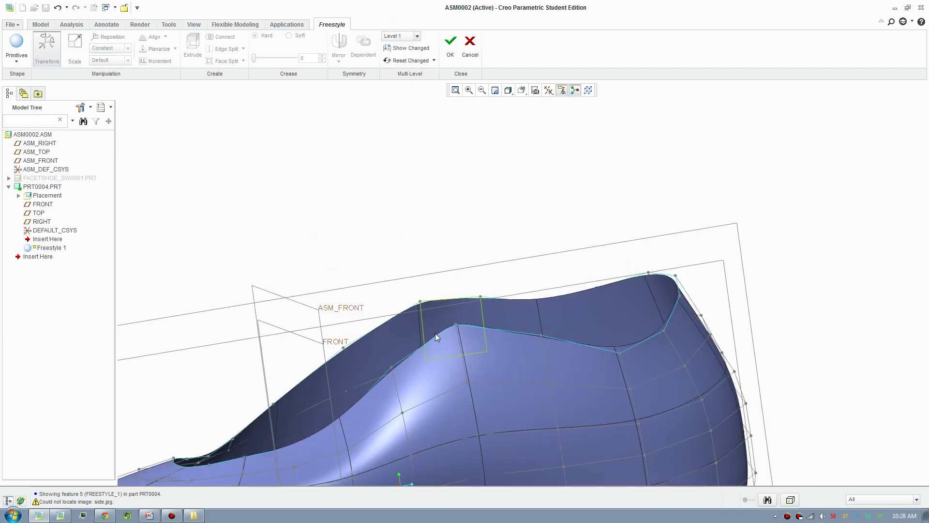
pyautogui.moveTo(440, 333); pyautogui.dragTo(545, 344, button='middle')
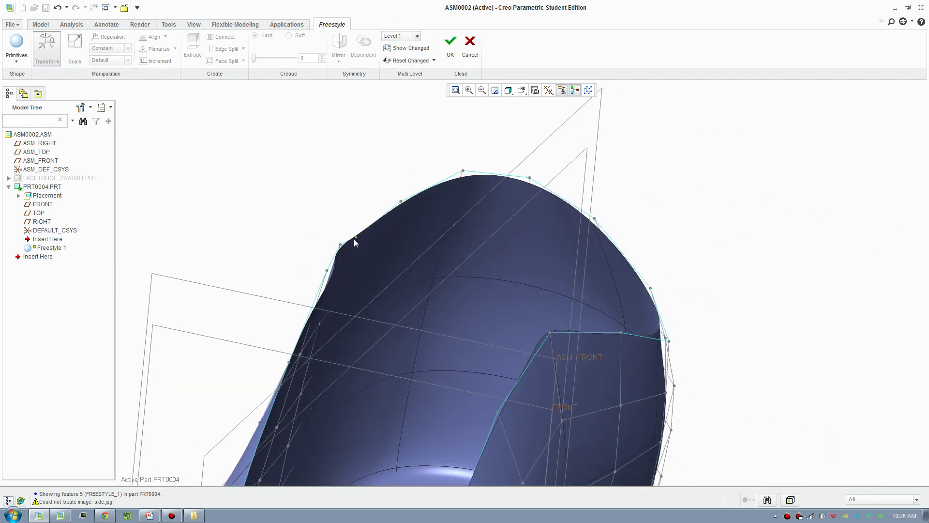
pyautogui.moveTo(355, 242); pyautogui.dragTo(384, 249, button='middle')
pyautogui.click(325, 271)
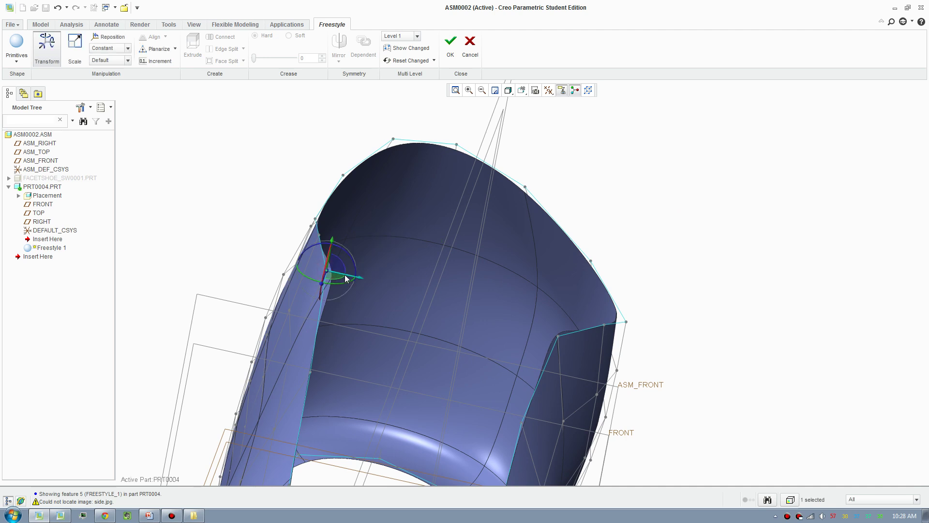
pyautogui.moveTo(344, 274); pyautogui.dragTo(360, 279)
# Return the multi-level setting to Base Level and accept the redefined Freestyle surface
pyautogui.click(405, 35)
pyautogui.click(408, 45)
pyautogui.click(448, 48)
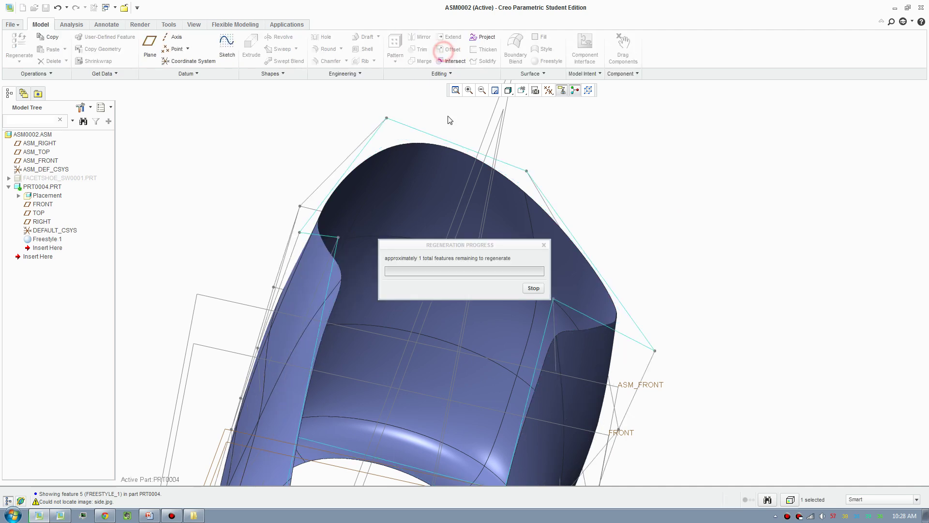
pyautogui.moveTo(657, 326); pyautogui.dragTo(589, 350, button='middle')
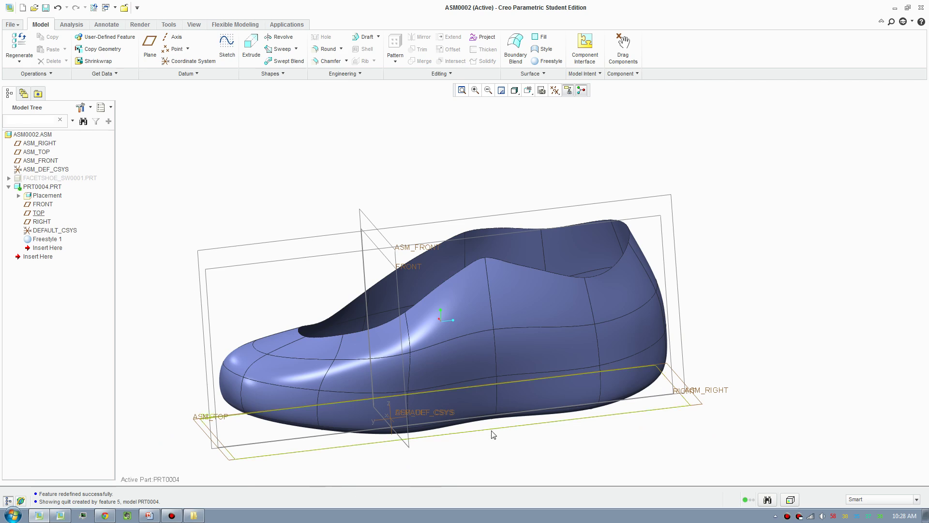
pyautogui.moveTo(496, 432); pyautogui.dragTo(587, 403, button='middle')
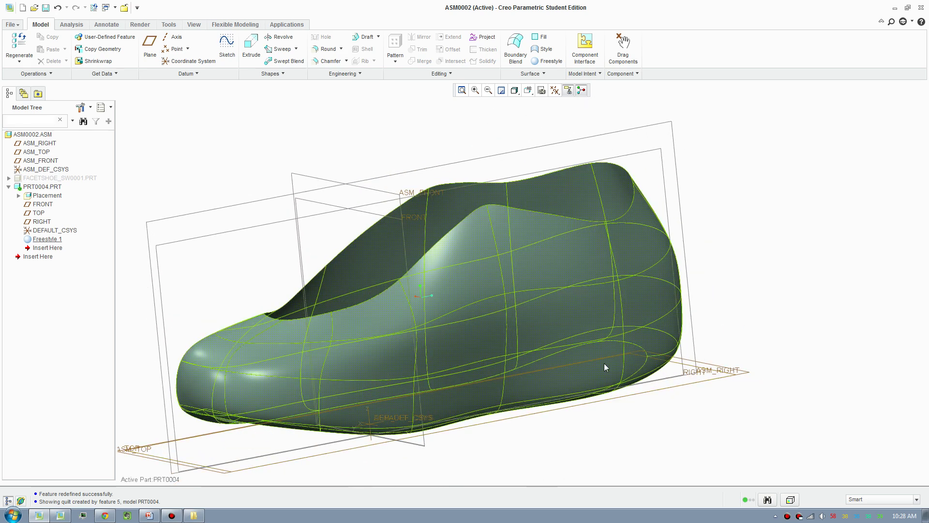
# Thicken the Freestyle 1 shoe quilt to 3.00 with the Thicken command
pyautogui.click(610, 315)
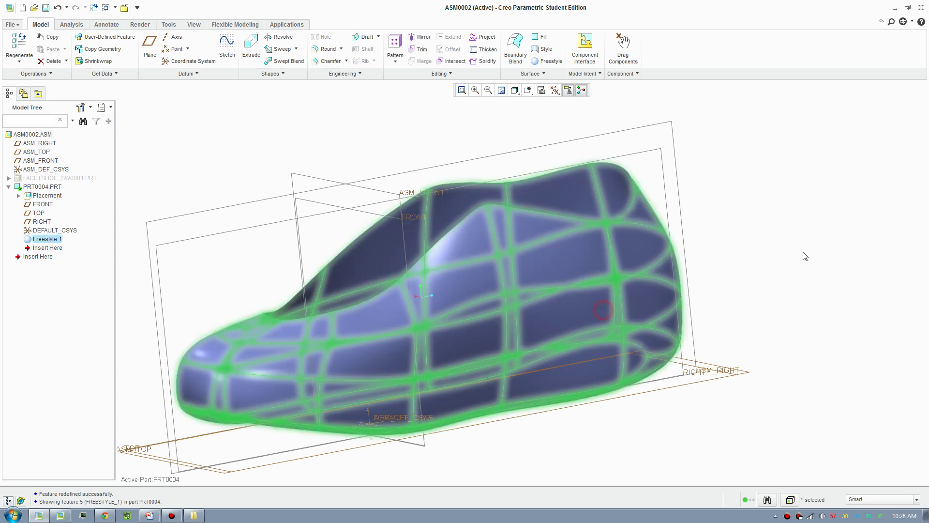
pyautogui.click(483, 49)
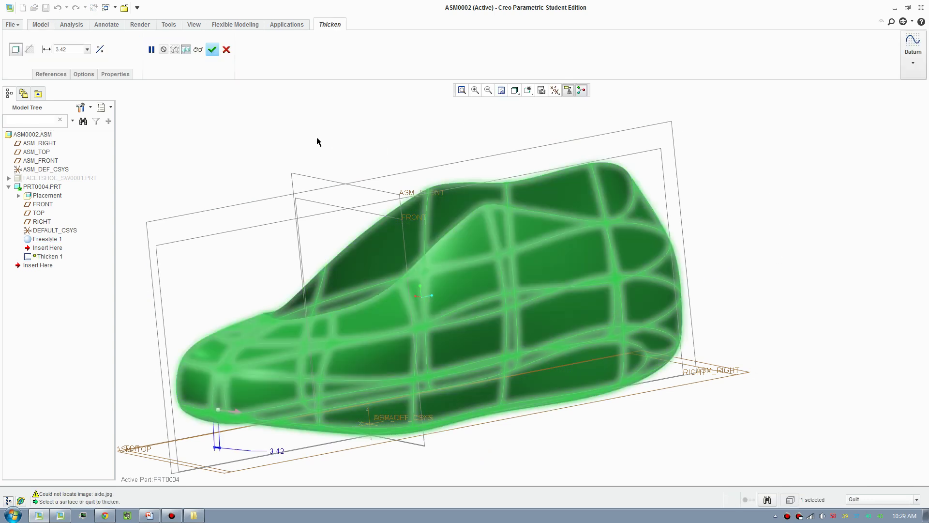
pyautogui.moveTo(234, 358); pyautogui.dragTo(263, 431, button='middle')
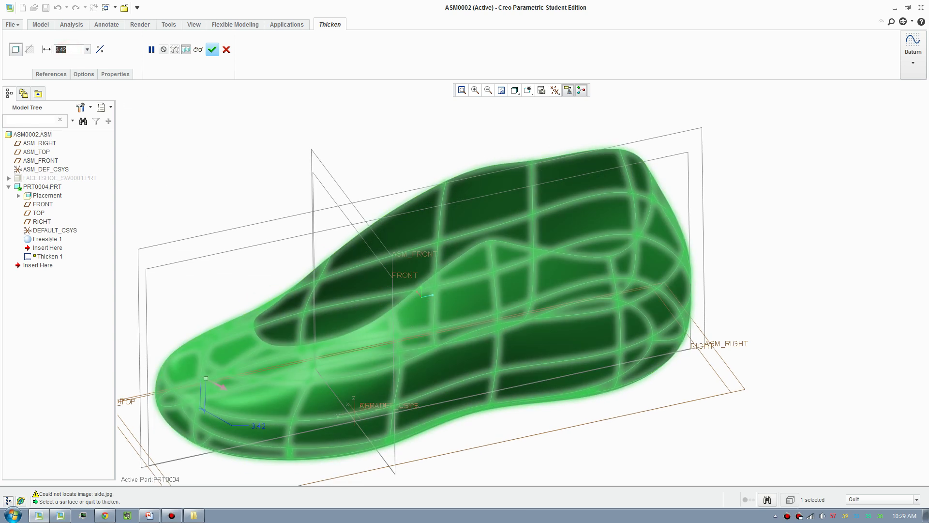
pyautogui.write('3')
pyautogui.press('Return')
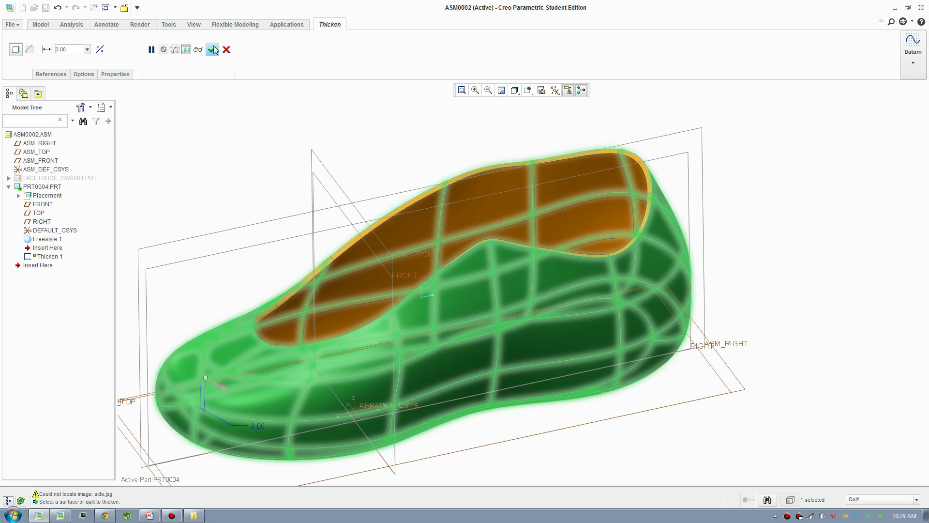
pyautogui.click(213, 49)
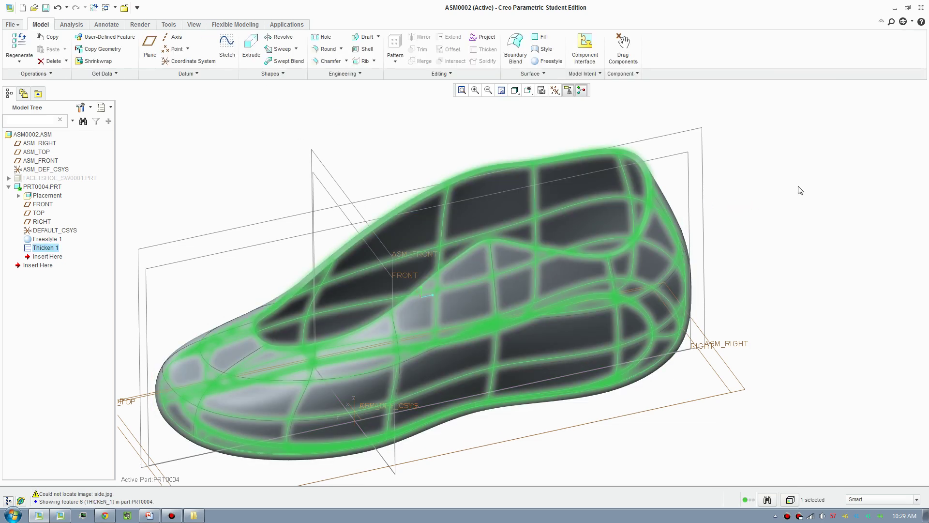
# Start a sketch on PRT0004's RIGHT plane and orient the view parallel to the sketch plane
pyautogui.click(856, 199)
pyautogui.moveTo(680, 400); pyautogui.dragTo(499, 410, button='middle')
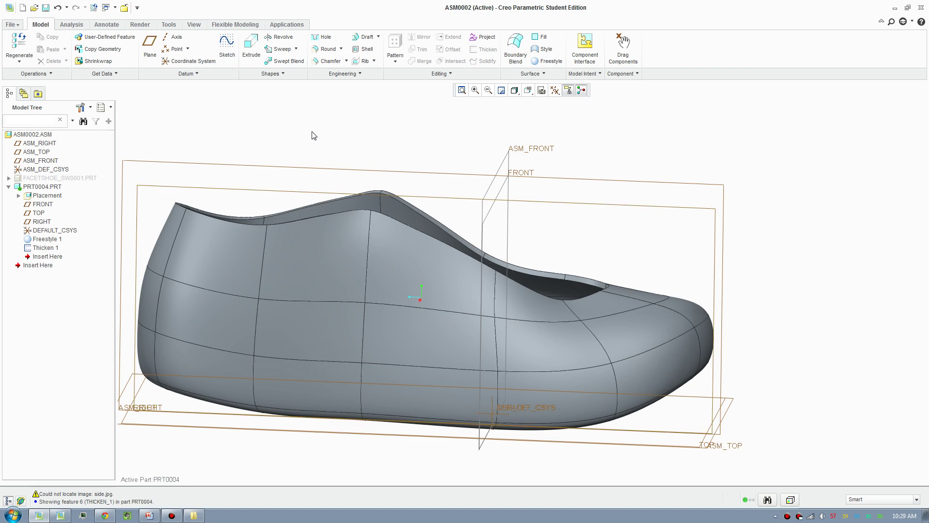
pyautogui.click(226, 44)
pyautogui.moveTo(678, 178)
pyautogui.mouseDown(button='middle')
pyautogui.moveTo(706, 139)
pyautogui.moveTo(696, 144)
pyautogui.moveTo(705, 149)
pyautogui.mouseUp(button='middle')
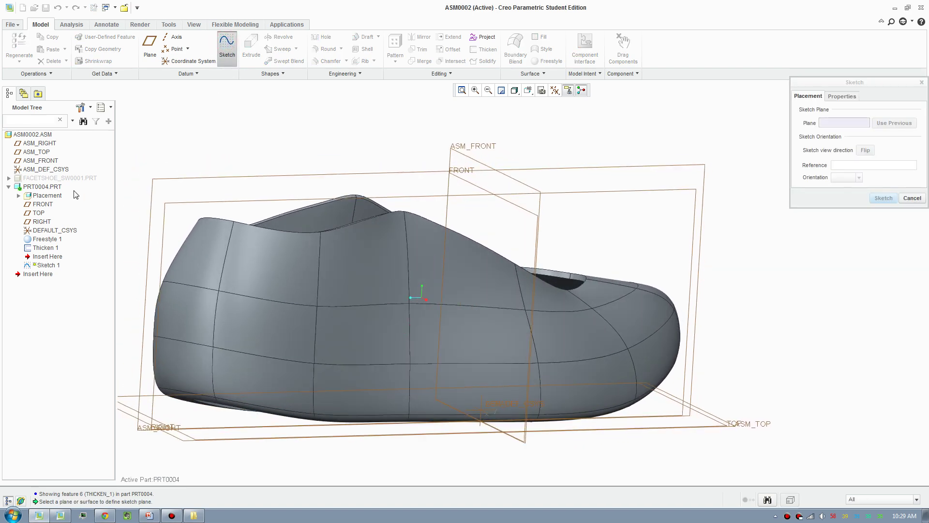
pyautogui.click(41, 222)
pyautogui.click(883, 198)
pyautogui.click(582, 90)
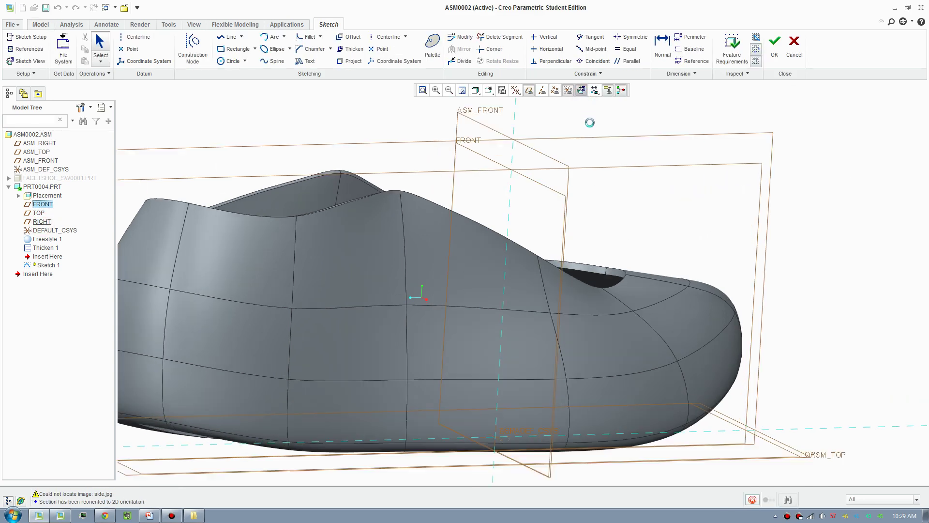
pyautogui.keyDown('shift'); pyautogui.moveTo(671, 318); pyautogui.dragTo(590, 301, button='middle'); pyautogui.keyUp('shift')
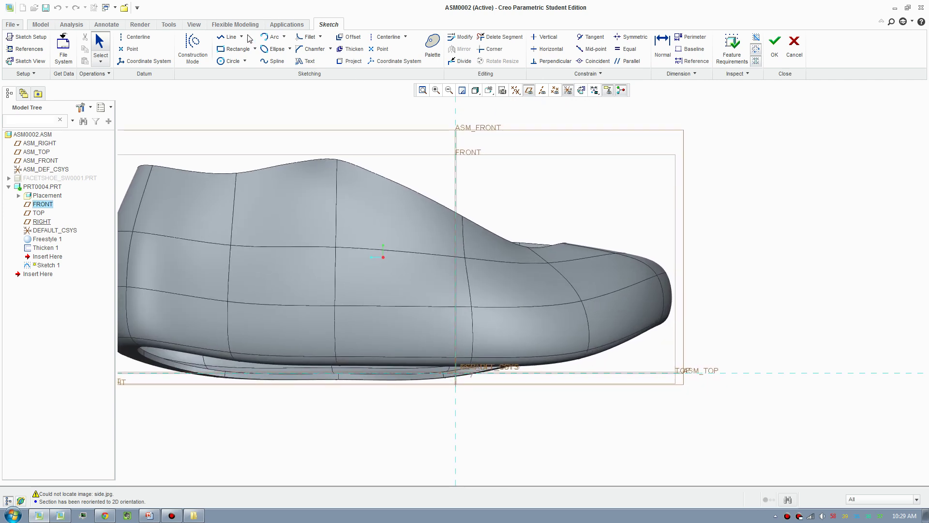
pyautogui.scroll(2, 331, 216)
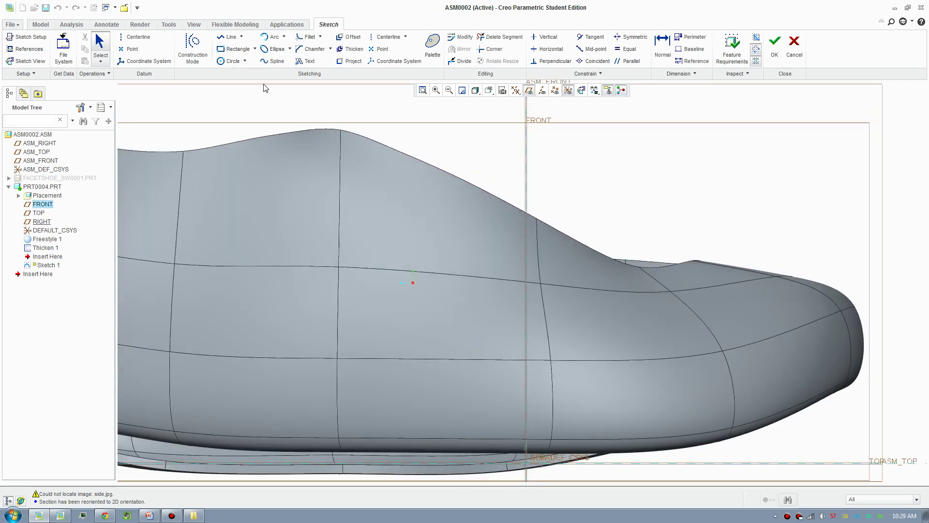
# Sketch a shallow arc below the instep edge, from about 34 behind the vertical reference to just in front of it
pyautogui.click(270, 38)
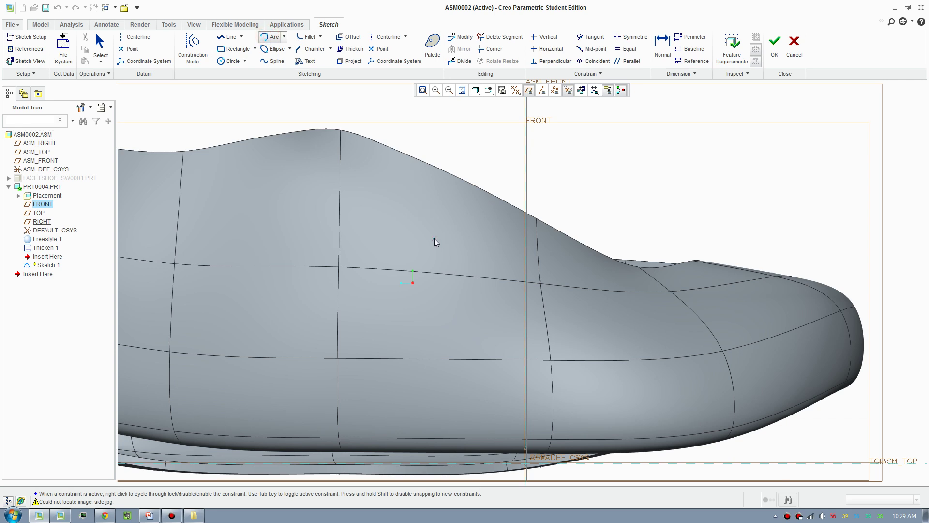
pyautogui.click(425, 216)
pyautogui.click(541, 260)
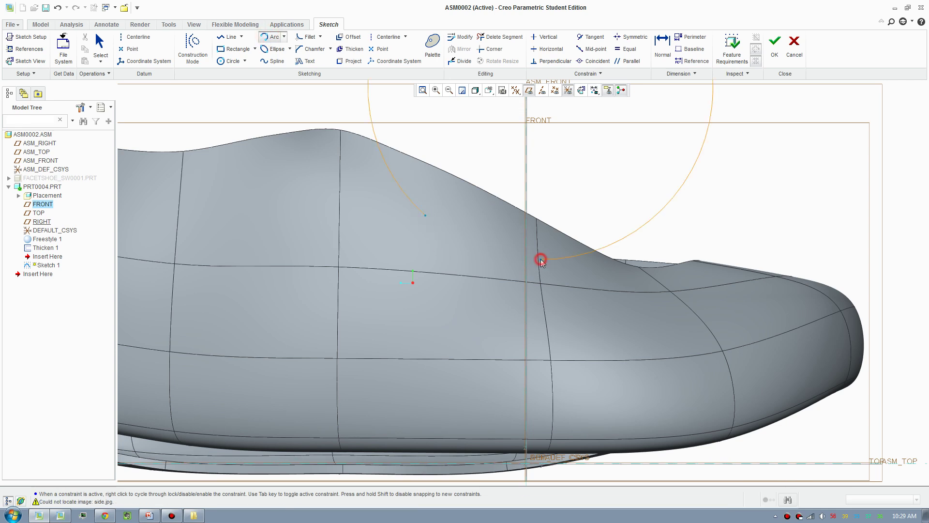
pyautogui.click(473, 237)
pyautogui.middleClick(425, 221)
pyautogui.click(425, 215)
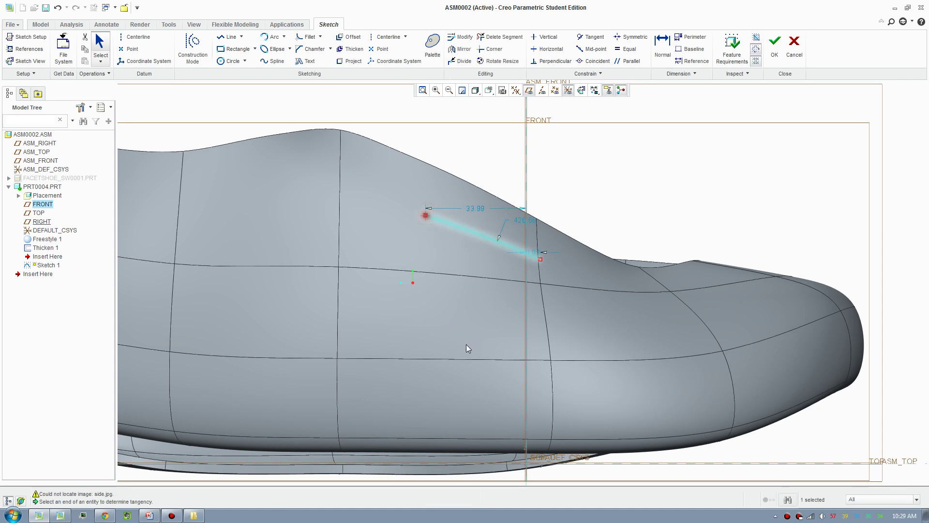
pyautogui.click(479, 379)
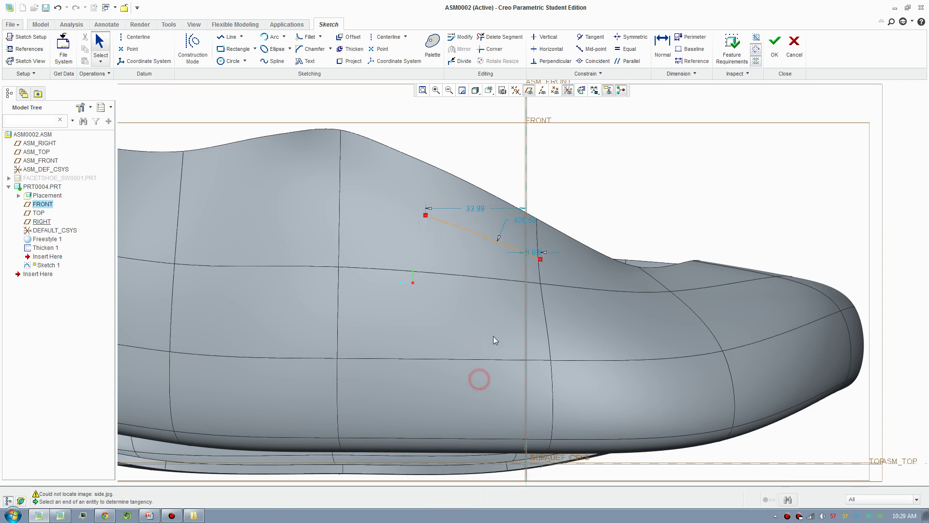
# Sketch an arc of radius about 162 from the first arc's rear end down to about 16 behind the vertical reference
pyautogui.click(274, 36)
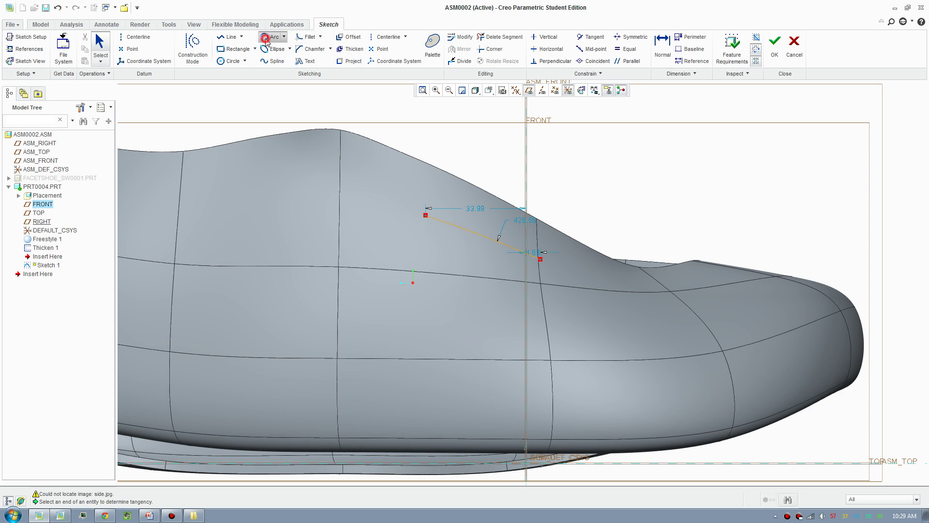
pyautogui.click(479, 376)
pyautogui.middleClick(484, 298)
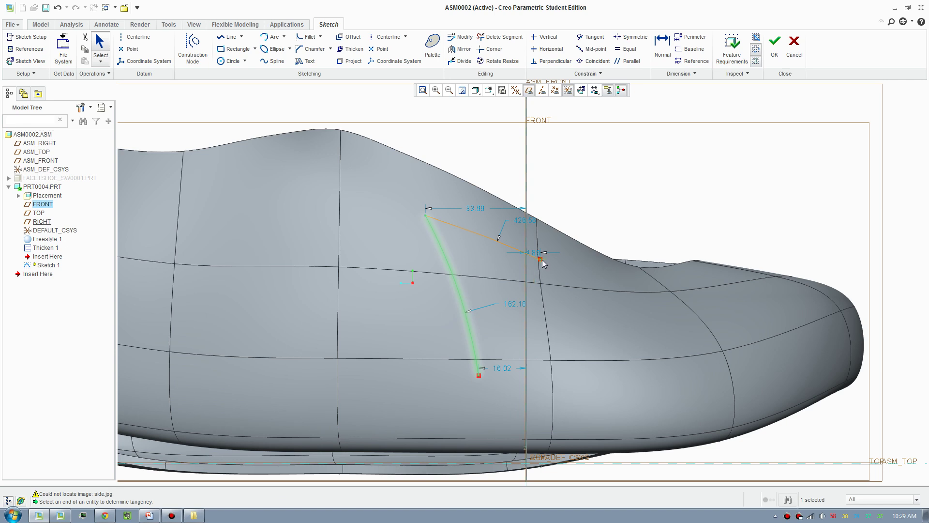
pyautogui.click(479, 376)
# Close the three-sided profile with an arc joining the first arc's front end to the lower endpoint
pyautogui.click(271, 37)
pyautogui.click(540, 259)
pyautogui.click(479, 376)
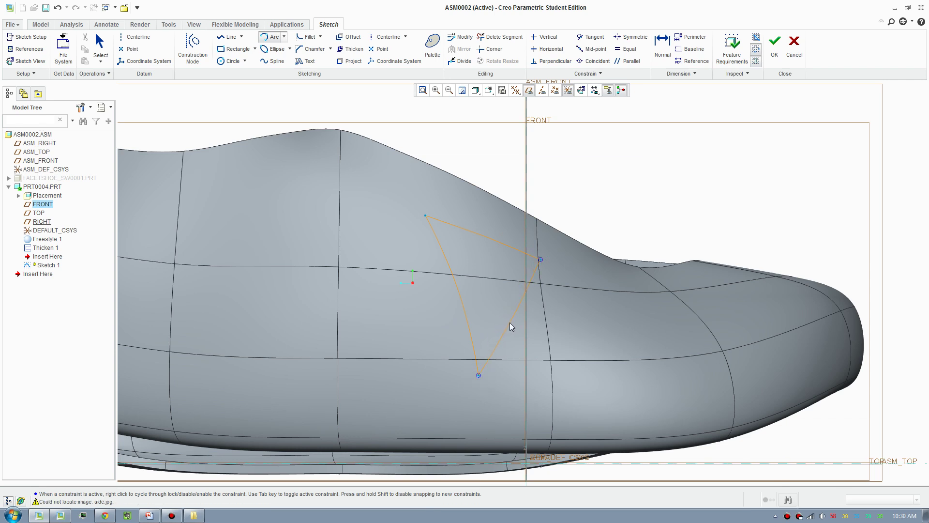
pyautogui.click(510, 322)
pyautogui.middleClick(517, 269)
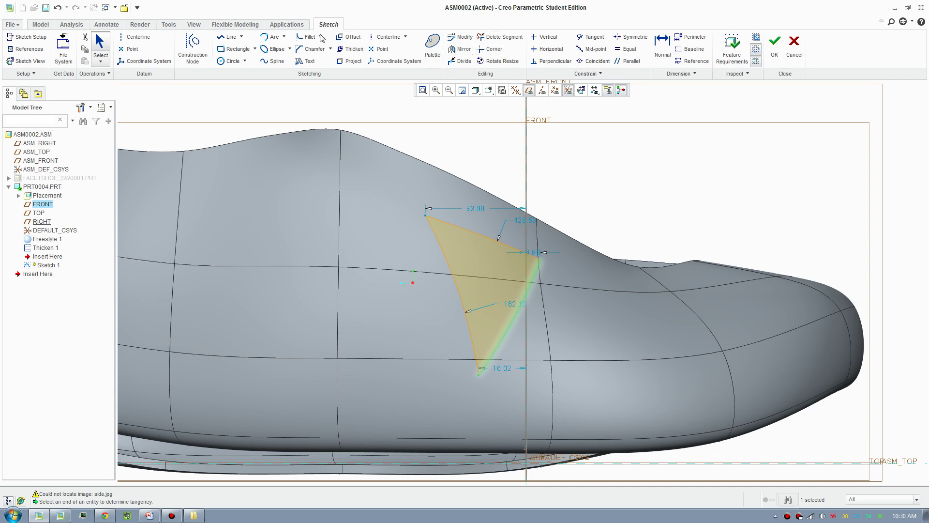
# Fillet the three corners of the side profile with radii of roughly 2 to 3 and finish the sketch
pyautogui.click(310, 37)
pyautogui.click(438, 222)
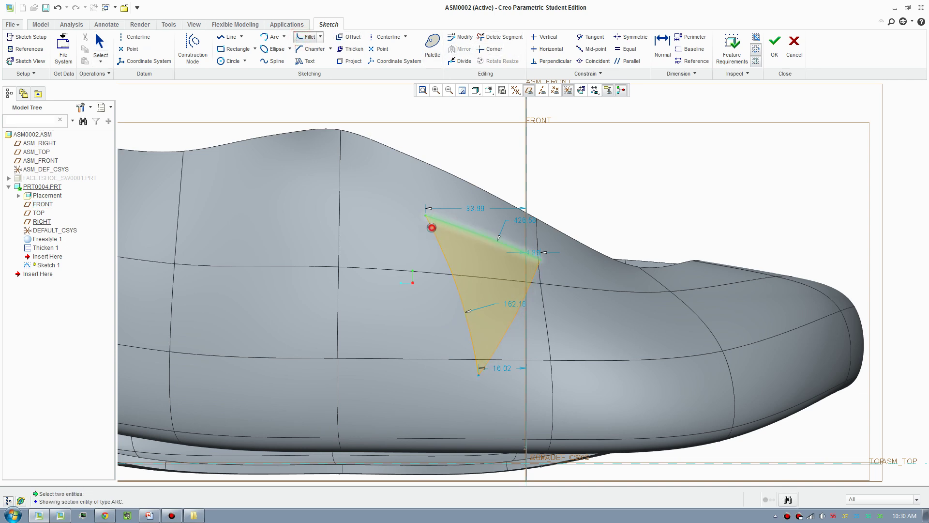
pyautogui.click(432, 227)
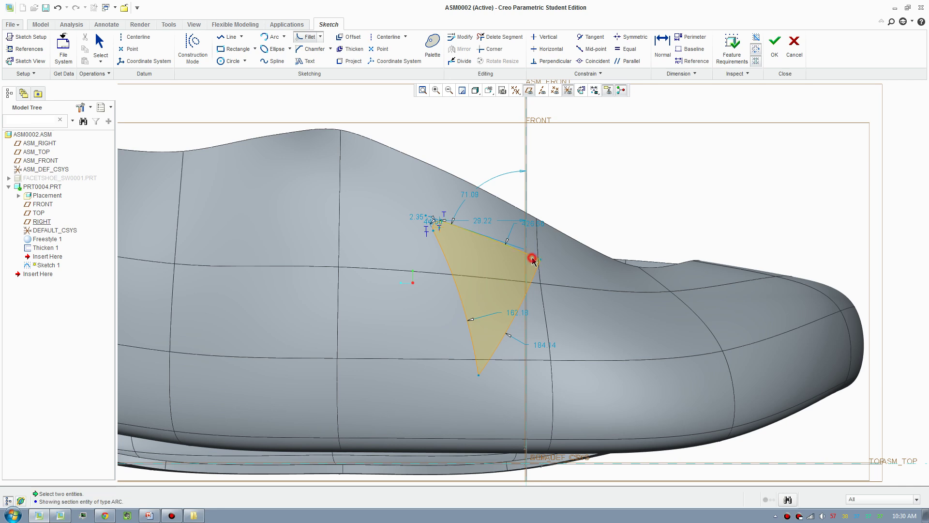
pyautogui.click(530, 257)
pyautogui.click(533, 266)
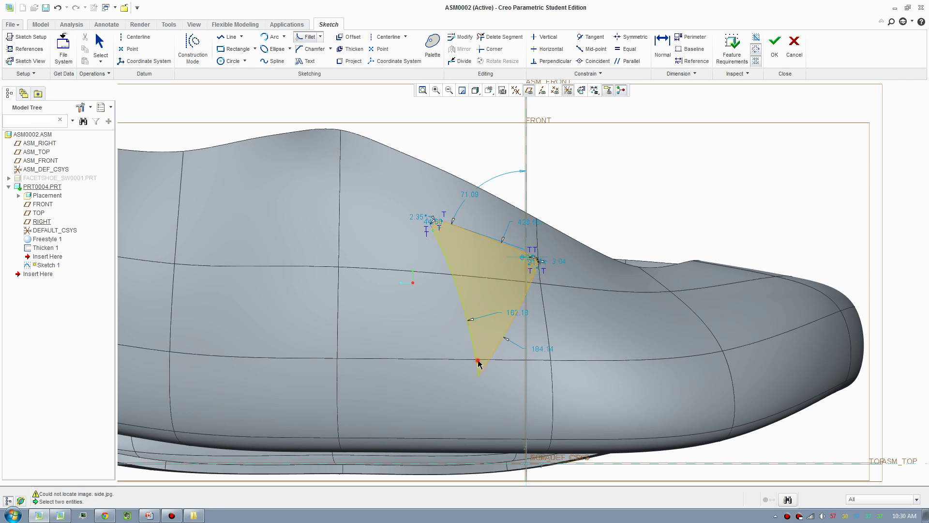
pyautogui.click(486, 363)
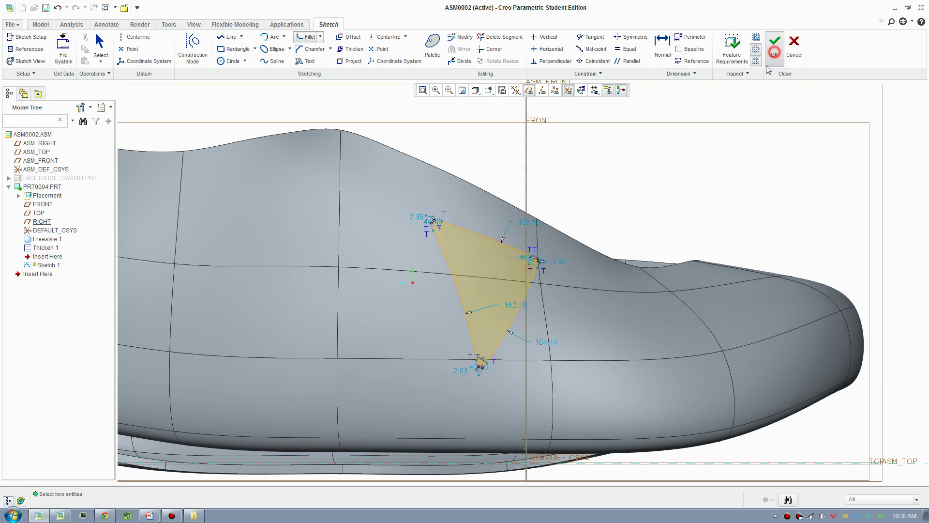
pyautogui.click(774, 43)
# Extrude the three-sided sketch 85.46 as a material-removing cut through one side of the shoe
pyautogui.moveTo(498, 226); pyautogui.dragTo(511, 244, button='middle')
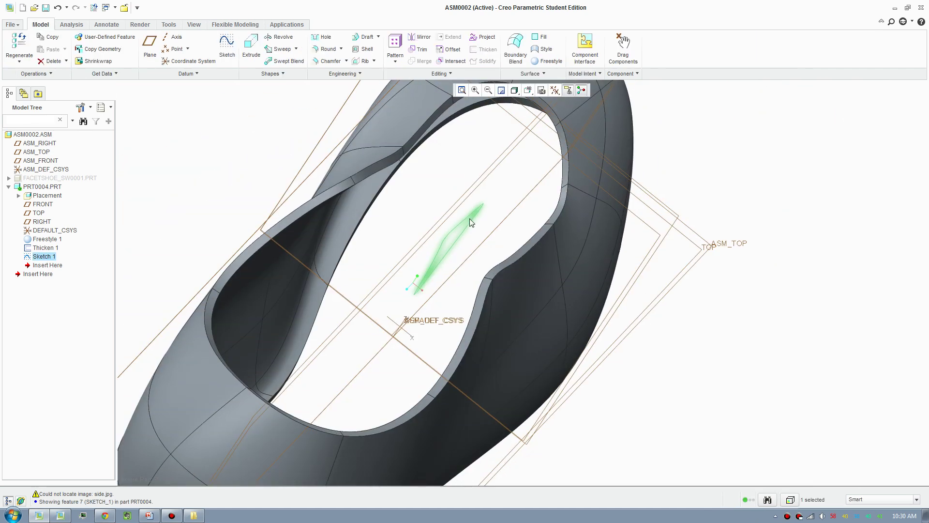
pyautogui.click(252, 44)
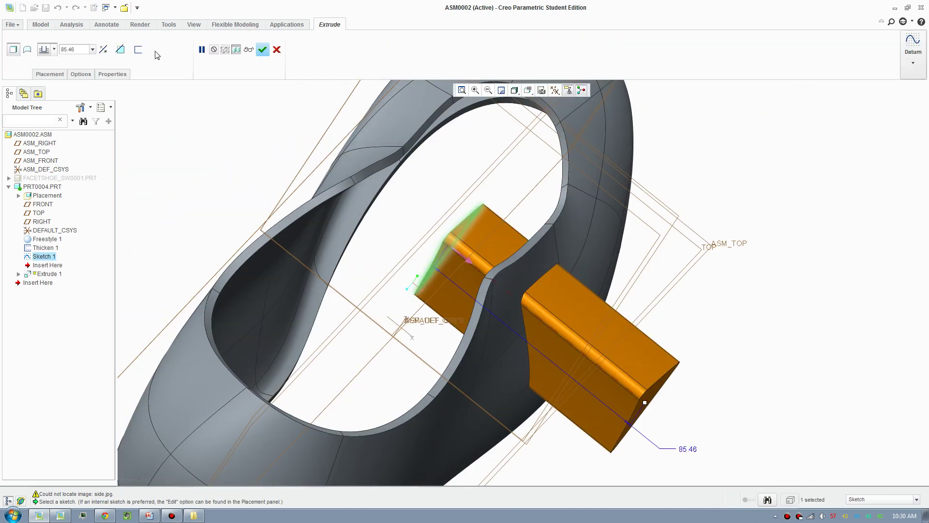
pyautogui.click(120, 49)
pyautogui.click(262, 49)
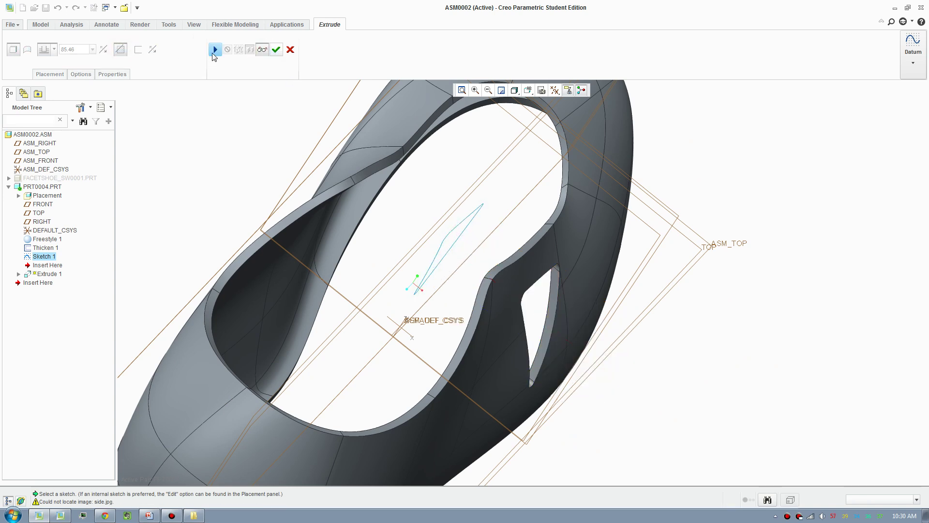
pyautogui.click(215, 49)
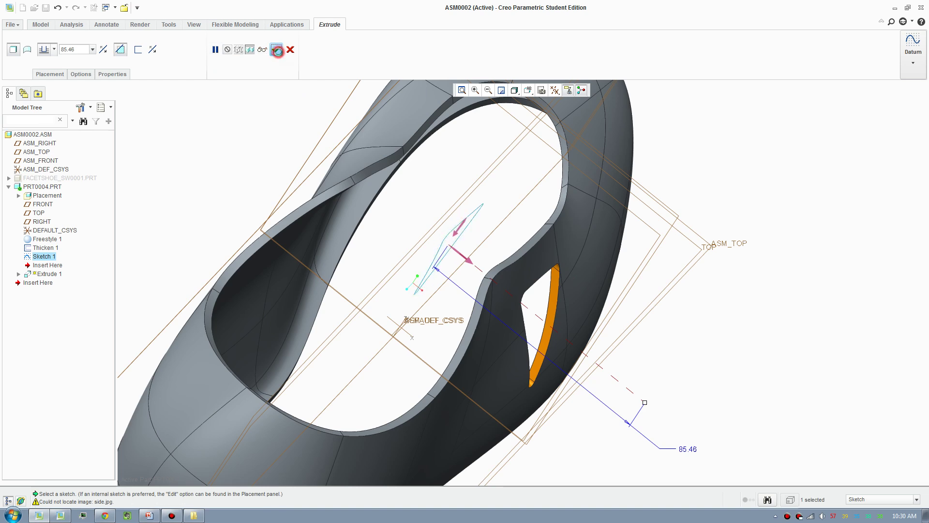
pyautogui.click(278, 52)
# Round the outer edge loop of the side cutout with a radius of 0.5
pyautogui.moveTo(565, 326); pyautogui.dragTo(525, 257, button='middle')
pyautogui.click(572, 134)
pyautogui.scroll(1, 616, 174)
pyautogui.scroll(-1, 664, 231)
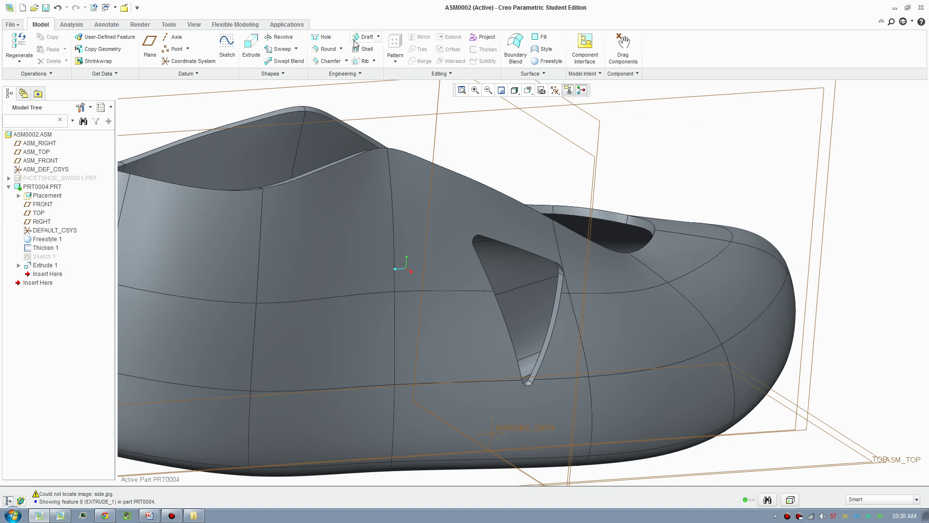
pyautogui.click(325, 50)
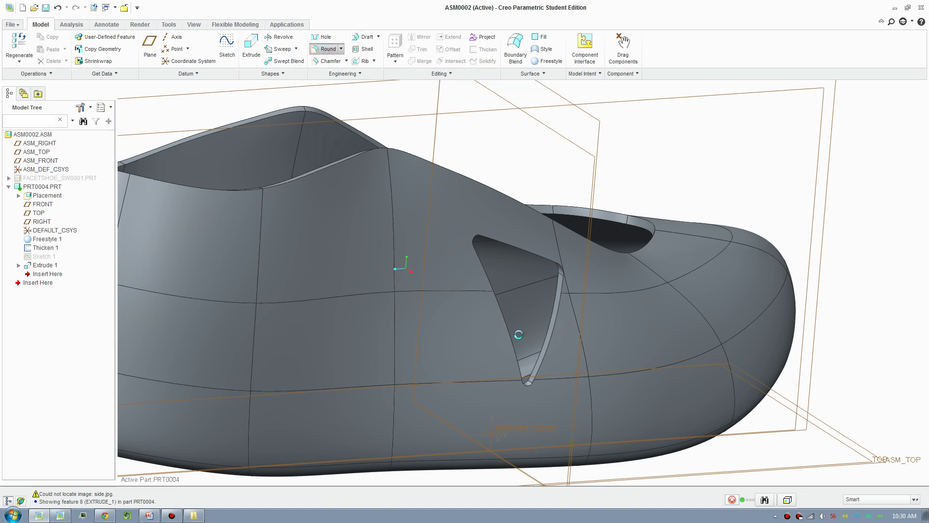
pyautogui.scroll(-3, 560, 346)
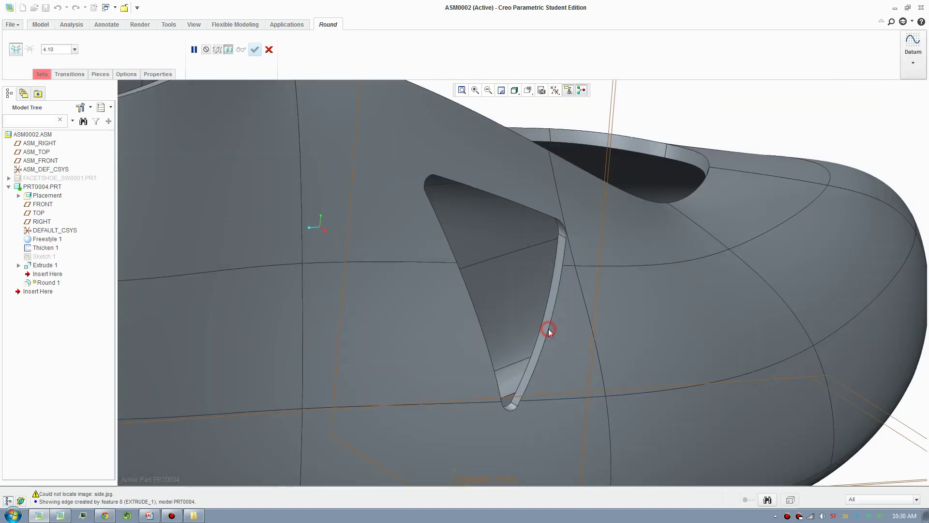
pyautogui.click(548, 329)
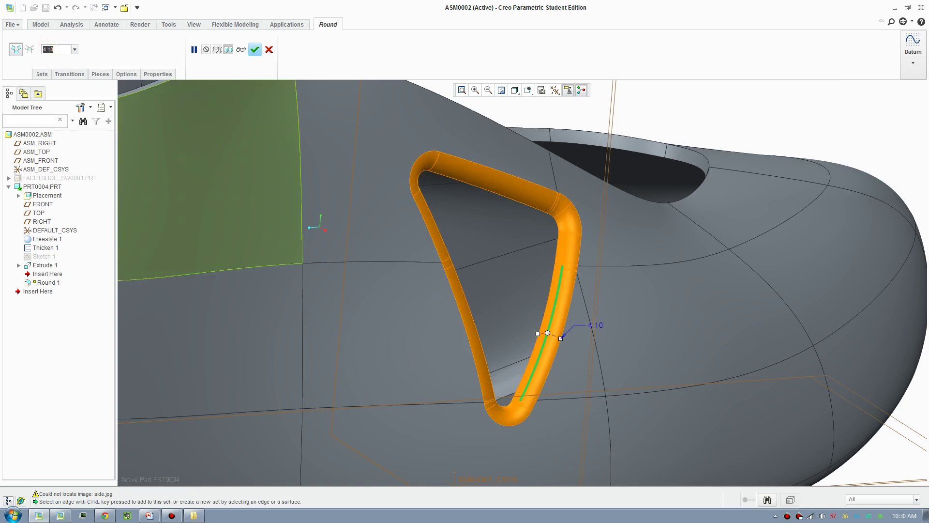
pyautogui.write('.5')
pyautogui.press('Return')
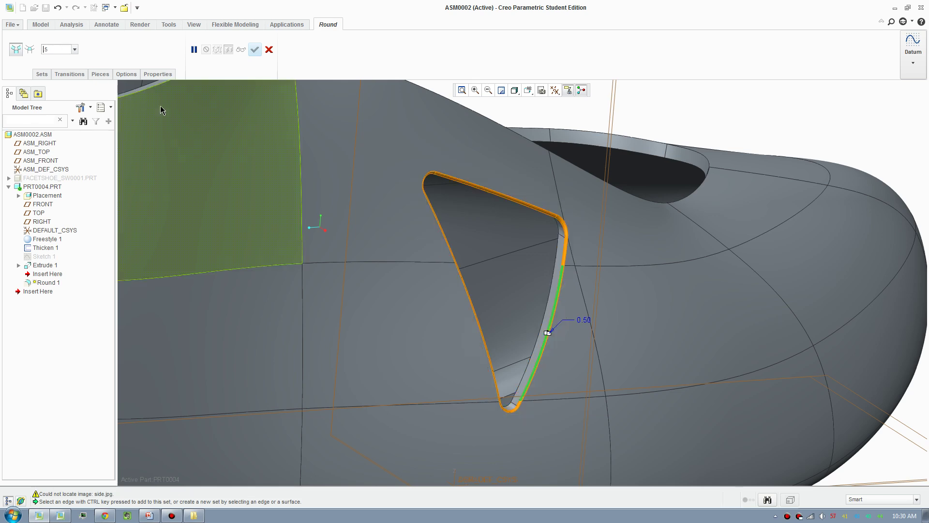
pyautogui.click(257, 49)
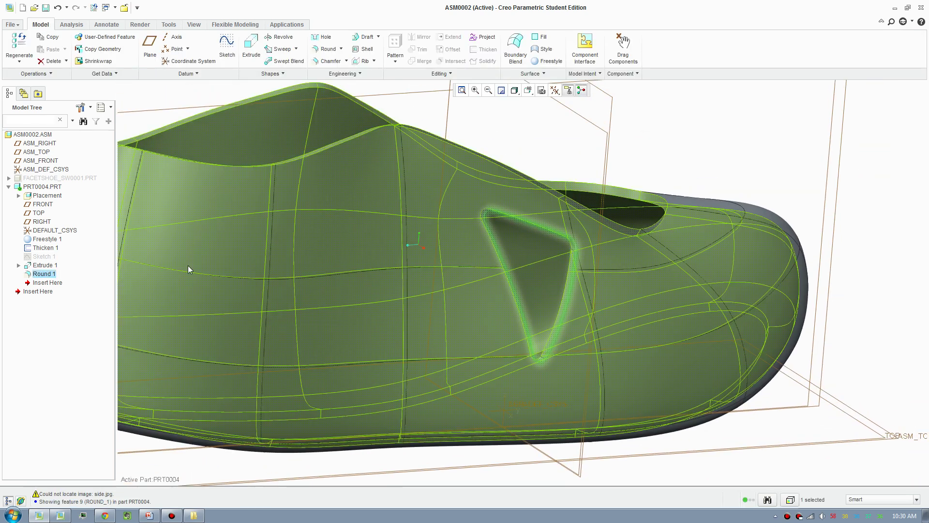
# Open PRT0004 from the assembly in its own window and orient the shoe to show its side cutout
pyautogui.click(45, 249)
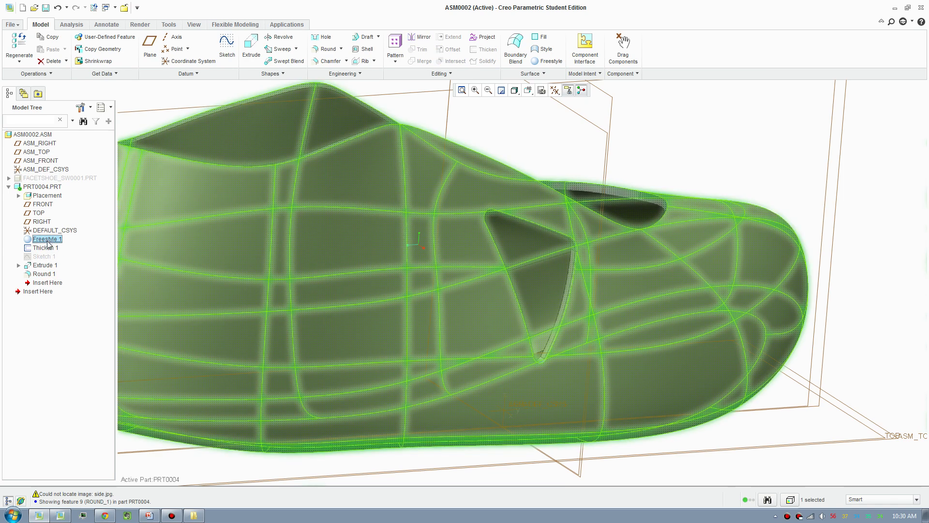
pyautogui.moveTo(43, 283); pyautogui.dragTo(42, 248)
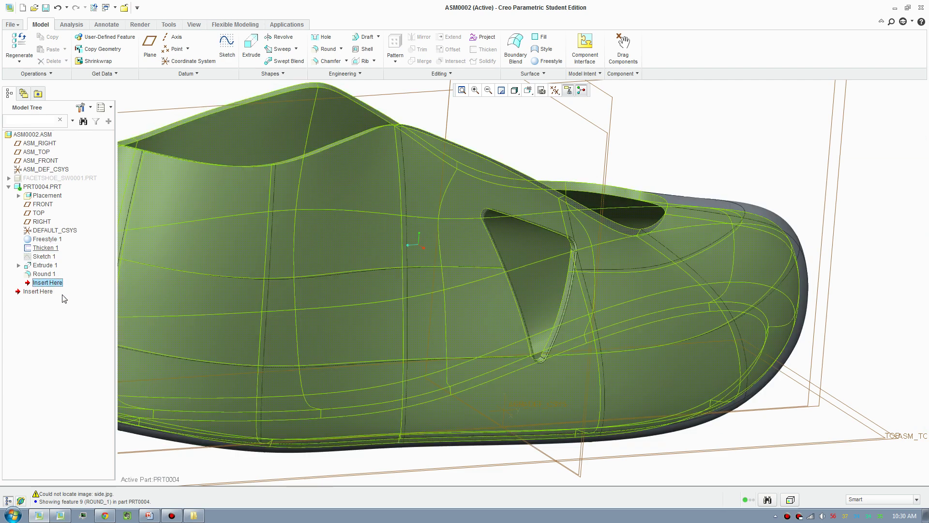
pyautogui.rightClick(43, 188)
pyautogui.click(63, 219)
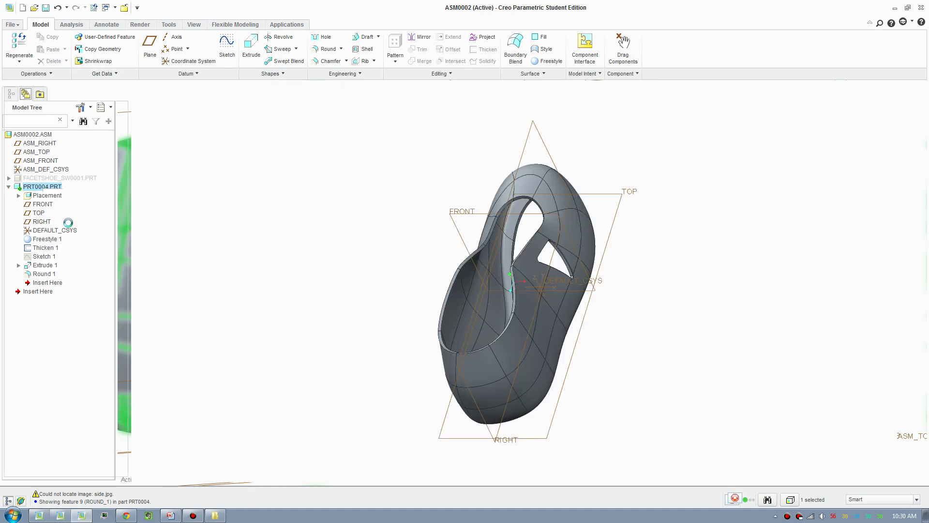
pyautogui.moveTo(427, 345)
pyautogui.mouseDown(button='middle')
pyautogui.moveTo(524, 283)
pyautogui.moveTo(587, 286)
pyautogui.moveTo(603, 304)
pyautogui.mouseUp(button='middle')
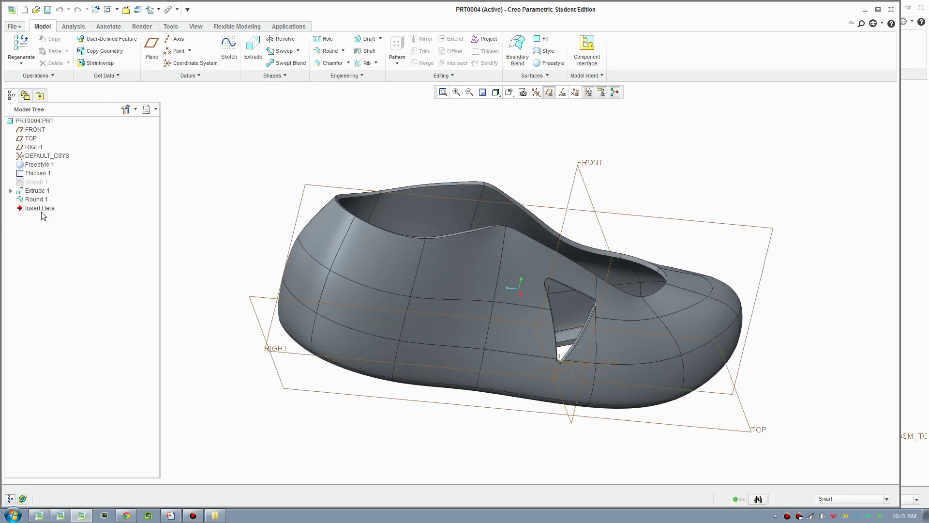
pyautogui.moveTo(39, 208); pyautogui.dragTo(43, 168)
pyautogui.click(391, 297)
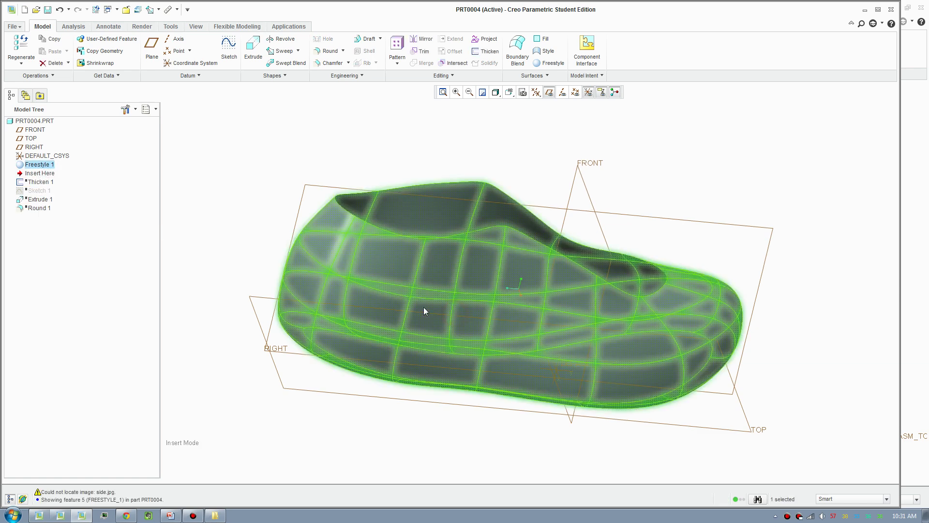
pyautogui.click(52, 39)
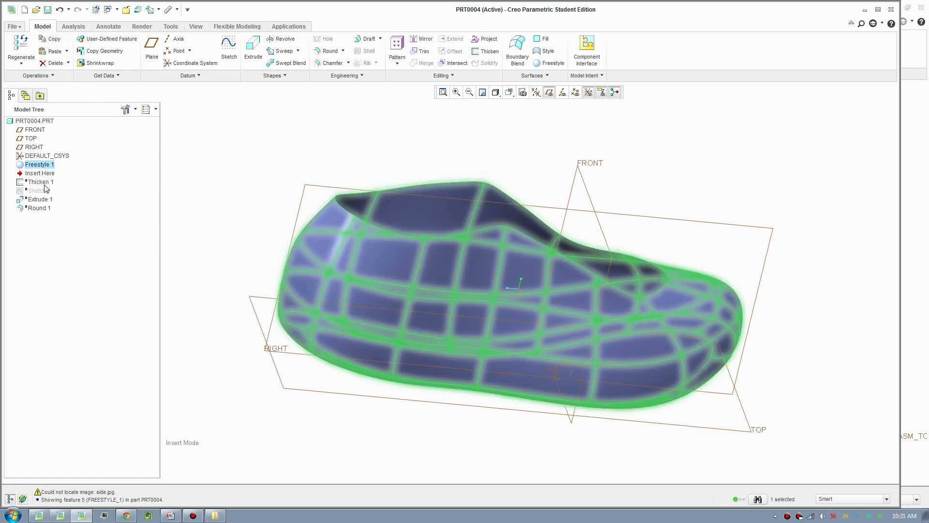
pyautogui.click(42, 174)
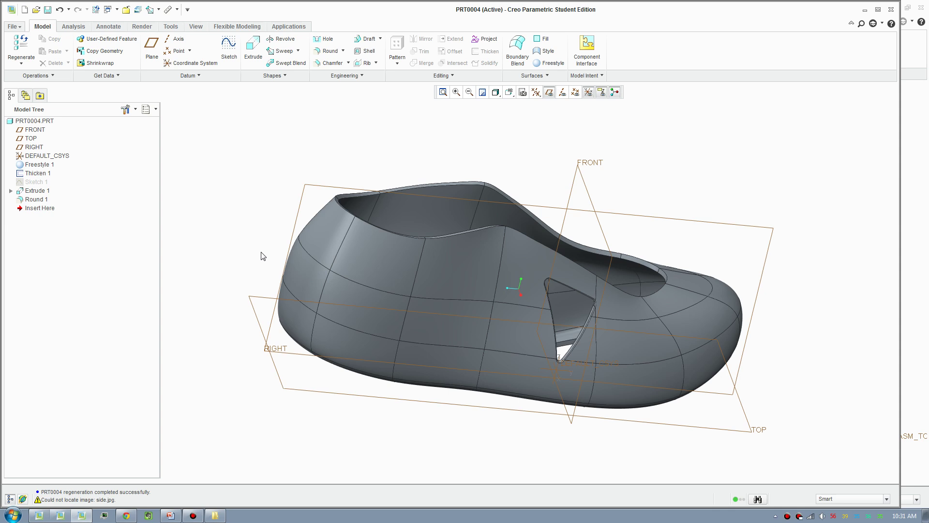
# Roll the part back to just after Freestyle 1, then copy and paste that feature
pyautogui.moveTo(55, 211); pyautogui.dragTo(55, 177)
pyautogui.click(42, 165)
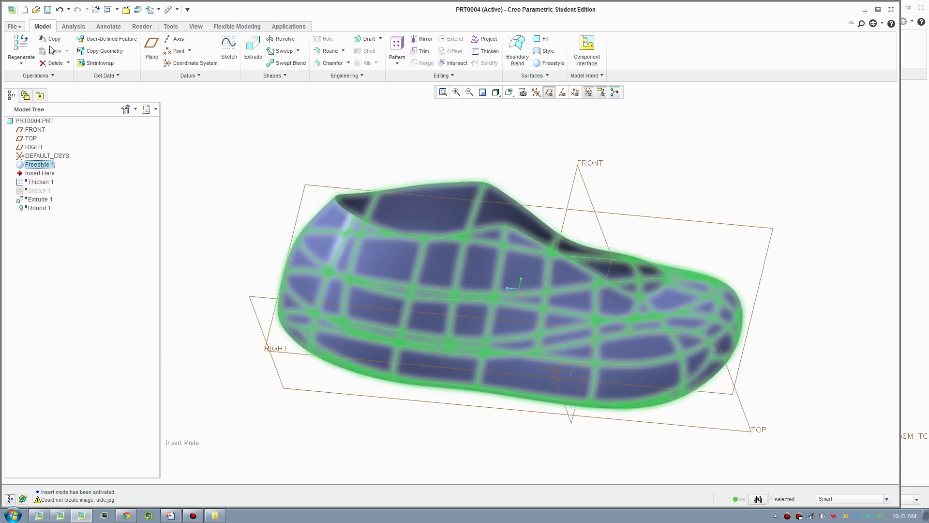
pyautogui.click(52, 39)
pyautogui.click(215, 141)
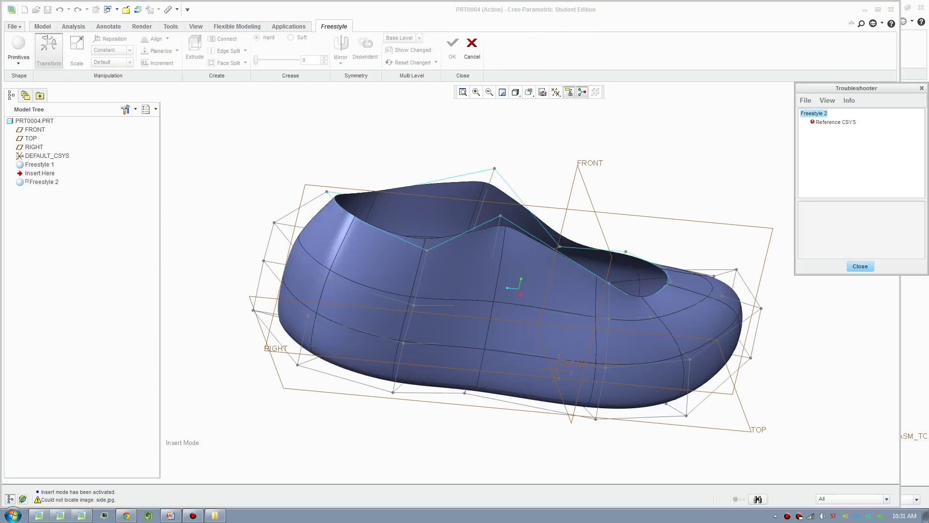
# Assign DEFAULT_CSYS as the pasted Freestyle feature's reference coordinate system and complete the copy
pyautogui.doubleClick(839, 125)
pyautogui.click(866, 119)
pyautogui.click(558, 369)
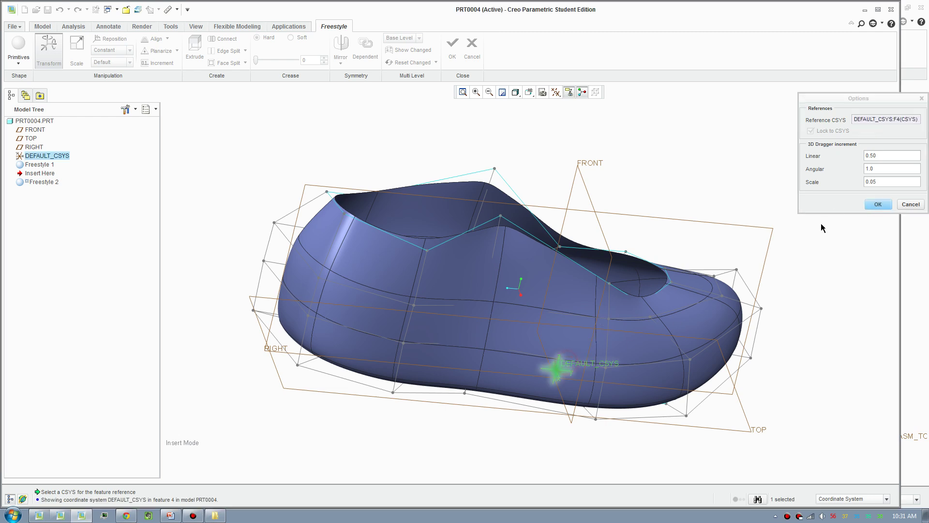
pyautogui.click(878, 205)
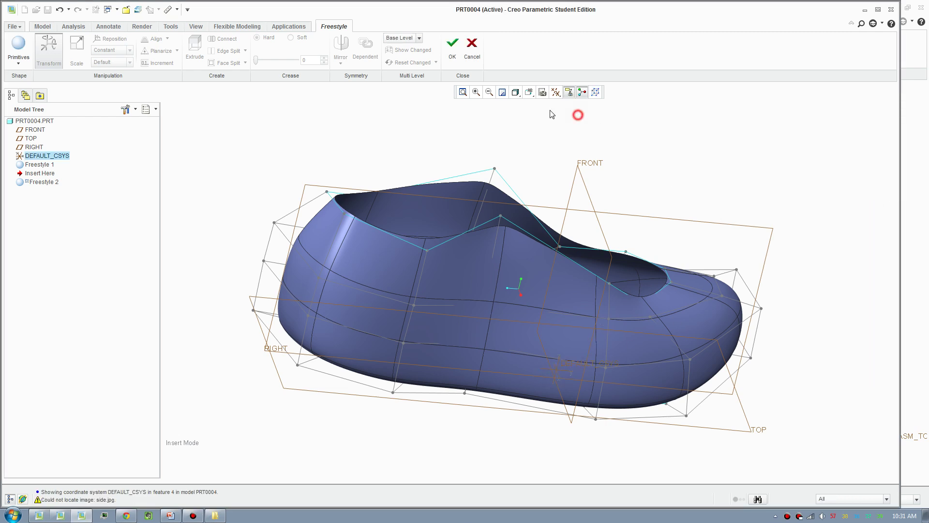
pyautogui.click(452, 46)
pyautogui.click(222, 196)
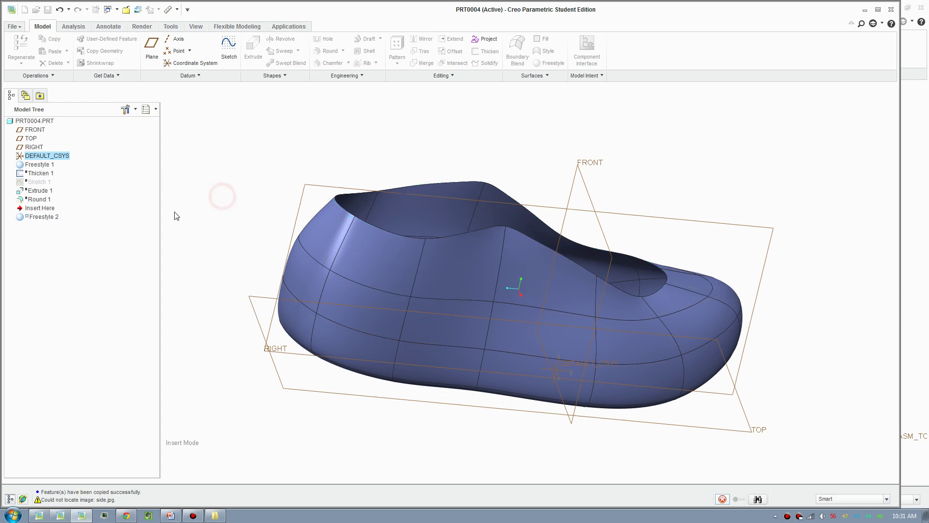
# Resume the thicken, cutout and round features by moving the insertion point to just after Round 1
pyautogui.click(42, 213)
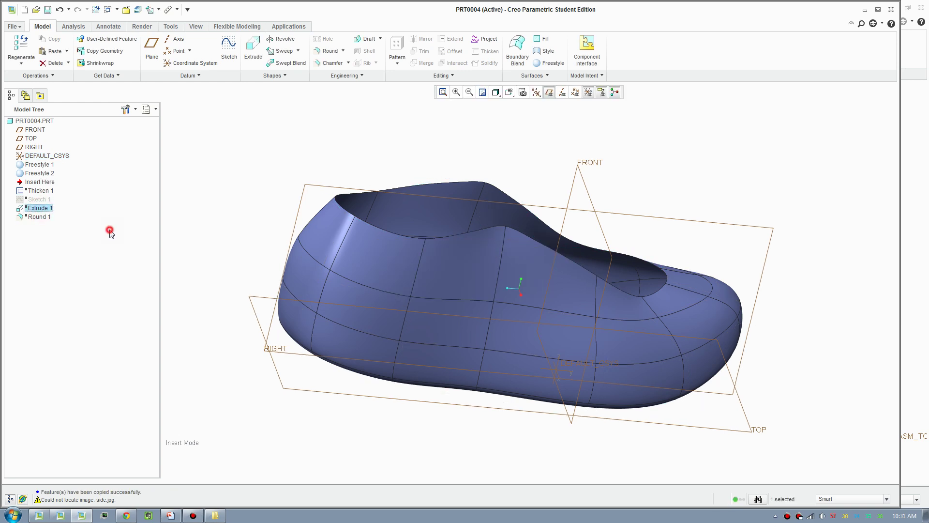
pyautogui.moveTo(35, 183); pyautogui.dragTo(36, 217)
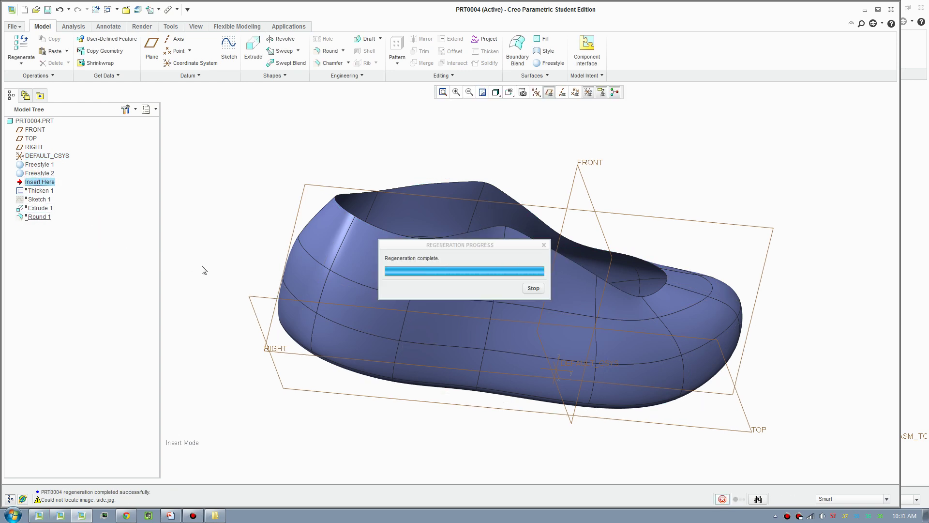
pyautogui.click(214, 250)
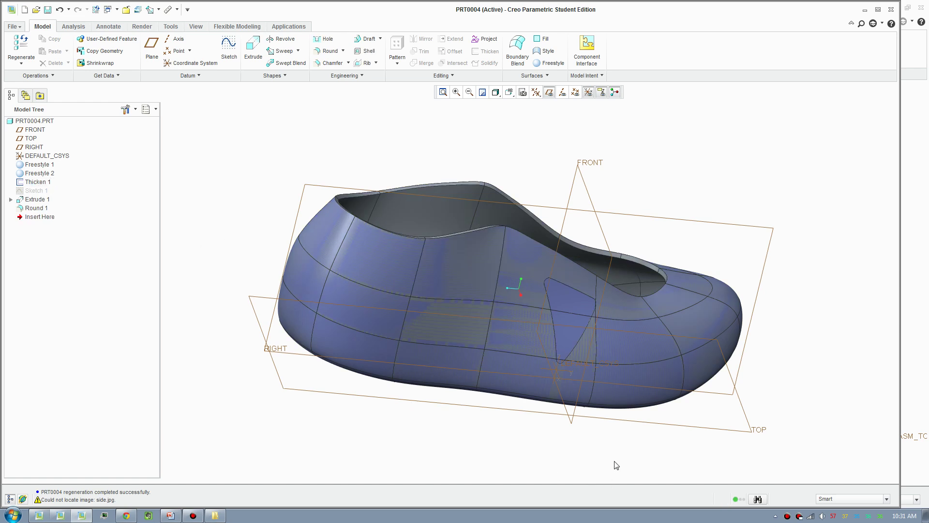
# Roll the part back to just before Thicken 1 and delete the copied surface feature Freestyle 2
pyautogui.moveTo(617, 457); pyautogui.dragTo(552, 453, button='middle')
pyautogui.click(43, 173)
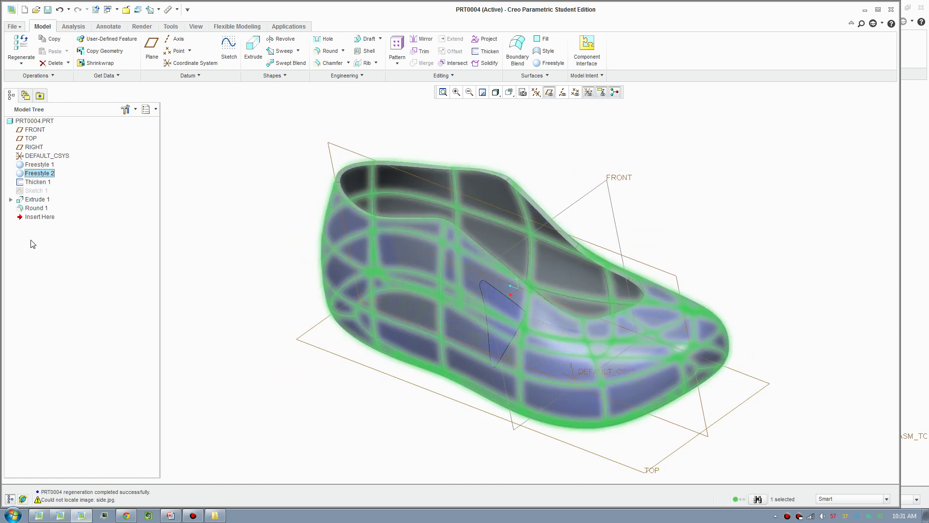
pyautogui.moveTo(35, 217); pyautogui.dragTo(40, 176)
pyautogui.click(34, 174)
pyautogui.rightClick(33, 174)
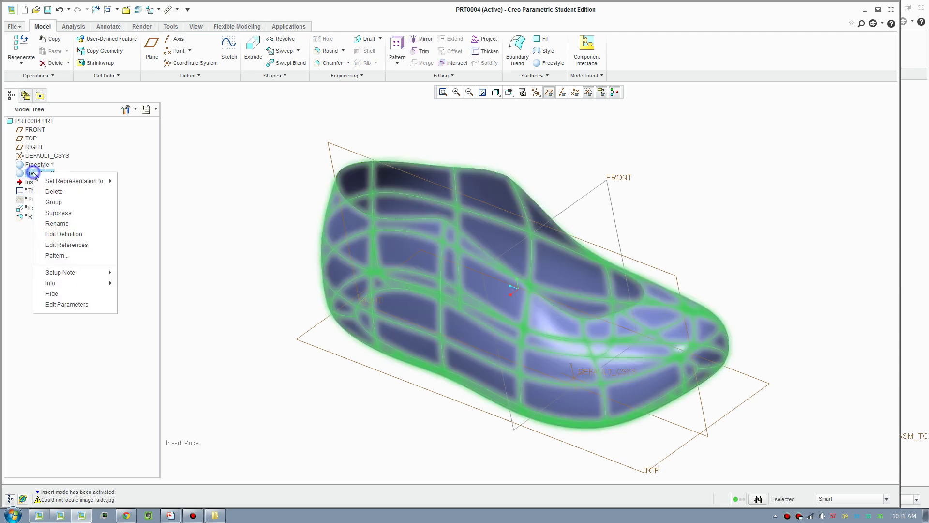
pyautogui.click(66, 192)
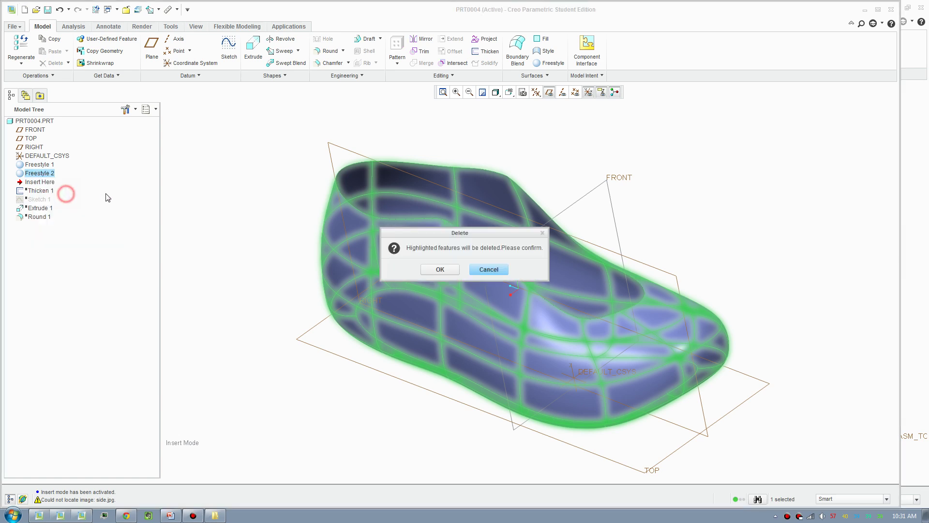
pyautogui.click(453, 265)
# Create an offset surface from the Freestyle 1 quilt with an offset distance of 1
pyautogui.click(51, 165)
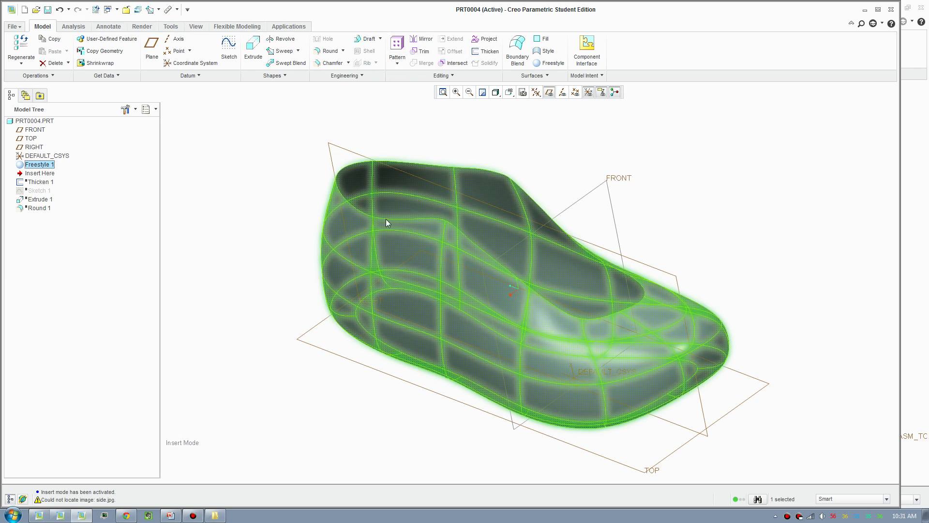
pyautogui.click(395, 259)
pyautogui.click(451, 51)
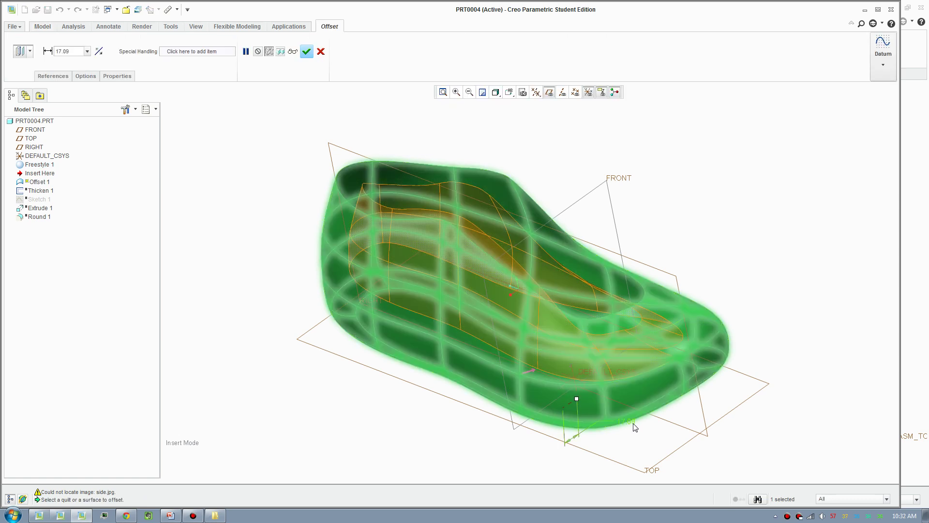
pyautogui.write('1')
pyautogui.press('Return')
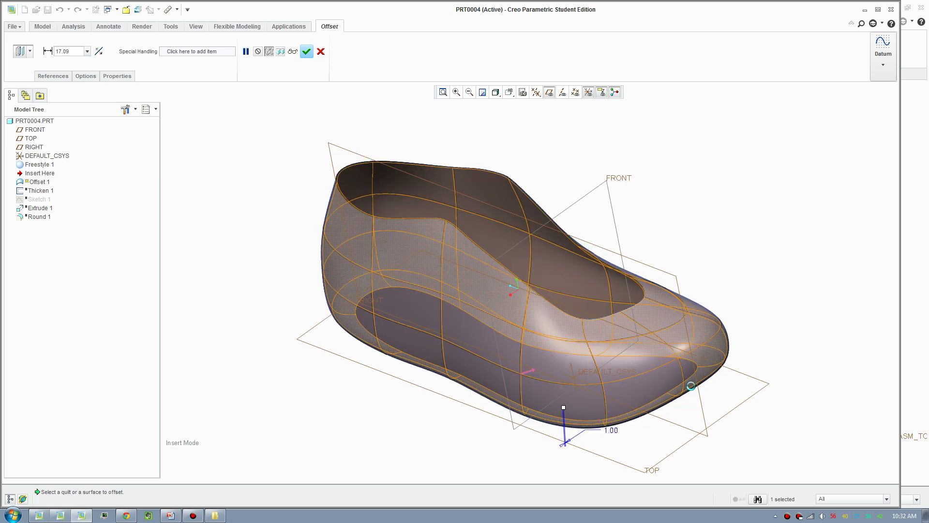
pyautogui.click(306, 52)
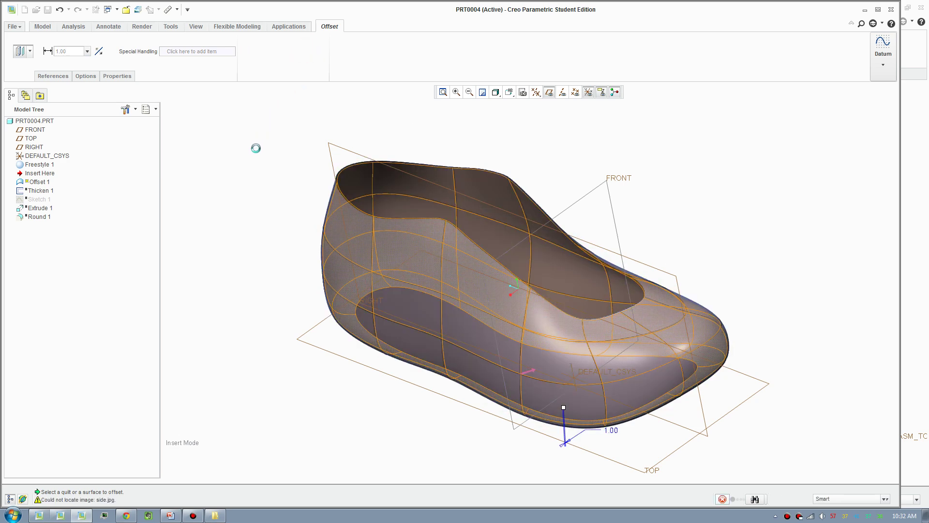
# Move the insertion point to just after Round 1 and inspect the offset surface through the side opening
pyautogui.moveTo(46, 183); pyautogui.dragTo(36, 231)
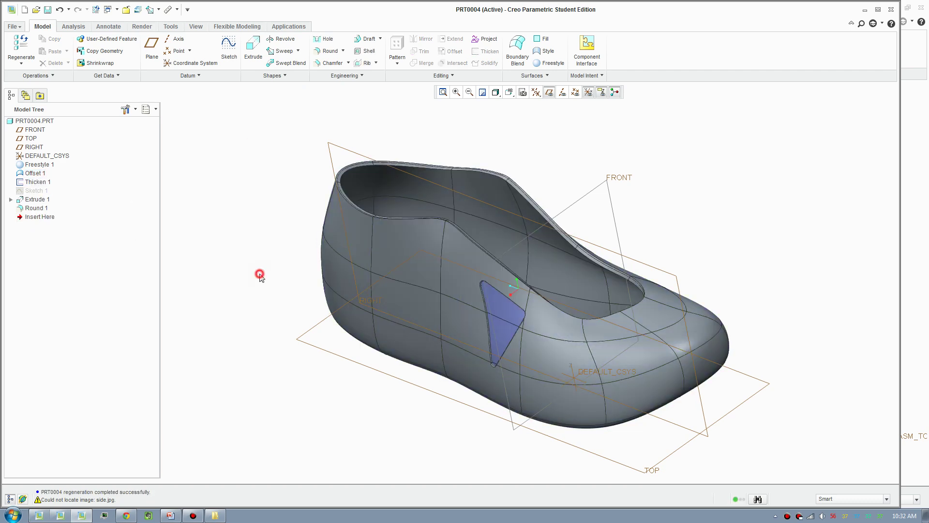
pyautogui.scroll(-10, 510, 361)
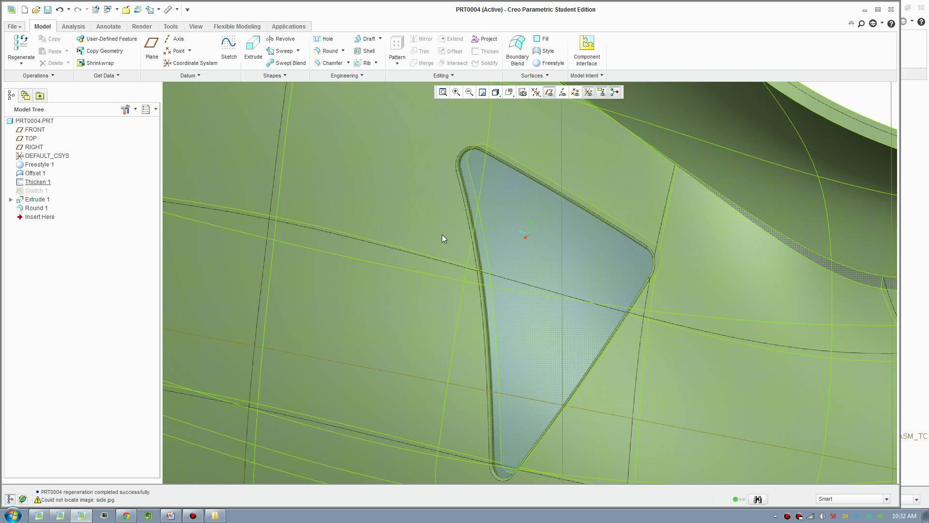
pyautogui.moveTo(442, 235); pyautogui.dragTo(464, 245, button='middle')
pyautogui.scroll(8, 471, 260)
# Choose the red appearance from the std-plastics.dmt library in the appearance gallery
pyautogui.click(142, 27)
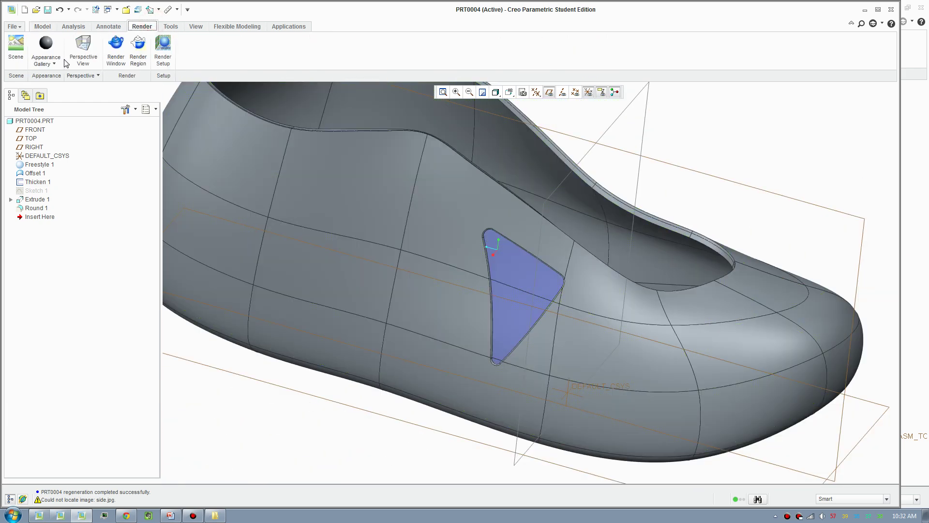
pyautogui.click(53, 62)
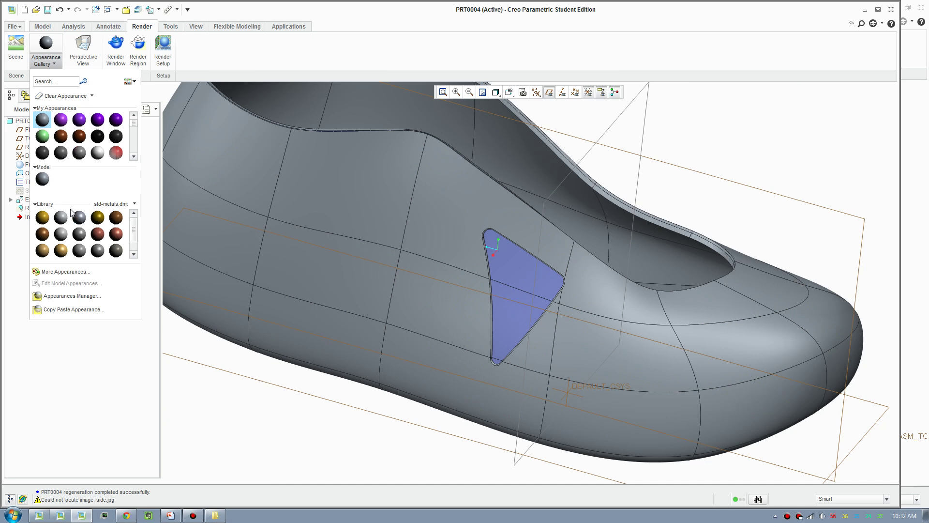
pyautogui.click(122, 204)
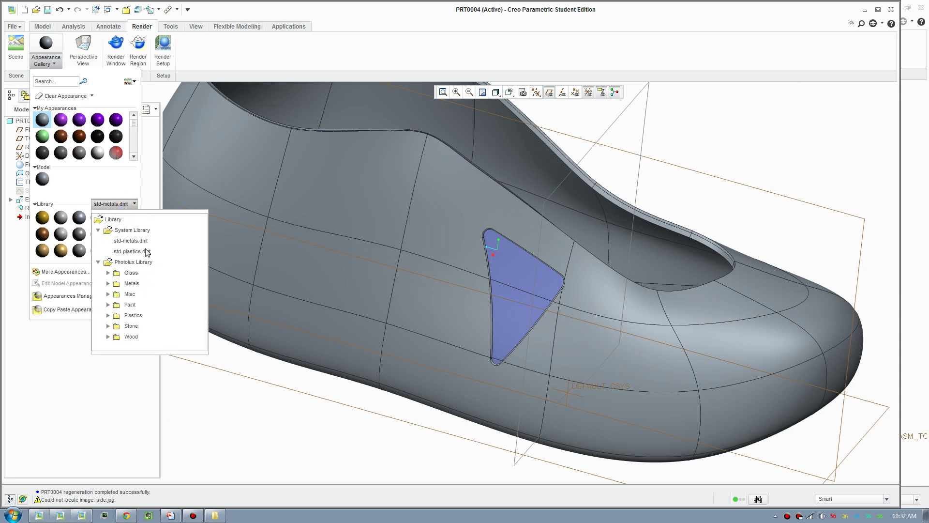
pyautogui.click(139, 251)
pyautogui.click(130, 203)
pyautogui.click(128, 250)
pyautogui.click(38, 216)
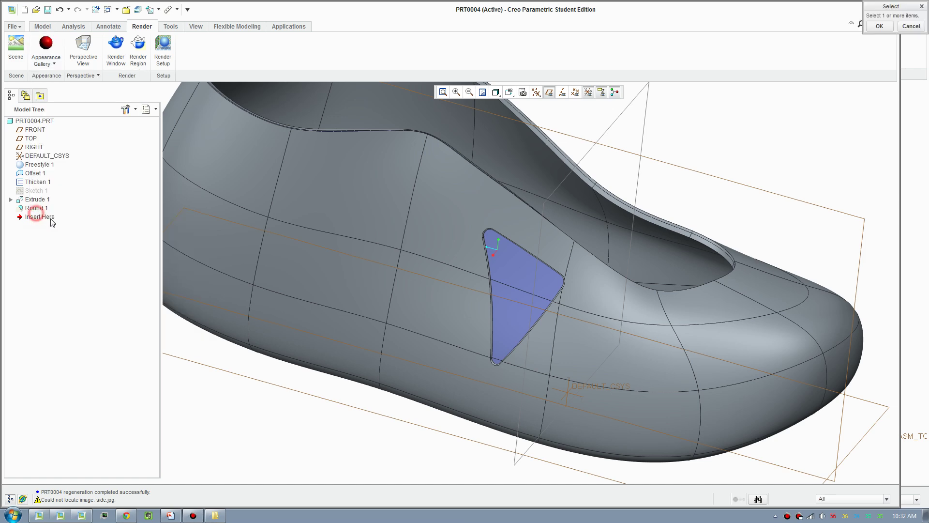
# Apply the red appearance to the whole shoe model, using the Part selection filter
pyautogui.click(45, 45)
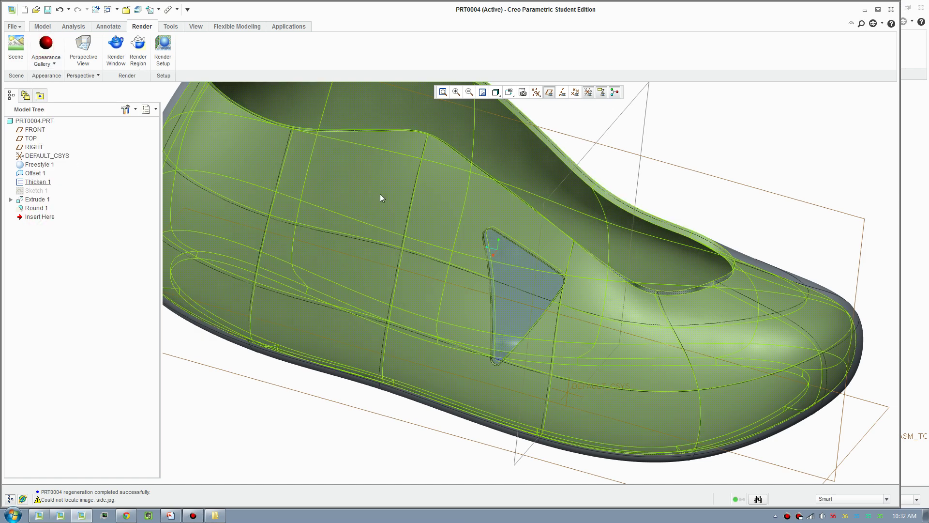
pyautogui.click(46, 44)
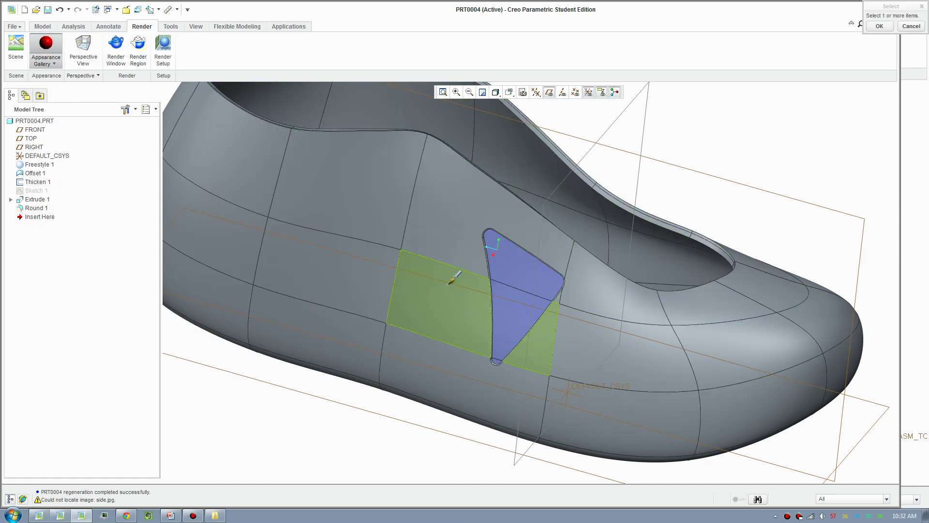
pyautogui.rightClick(471, 300)
pyautogui.rightClick(473, 302)
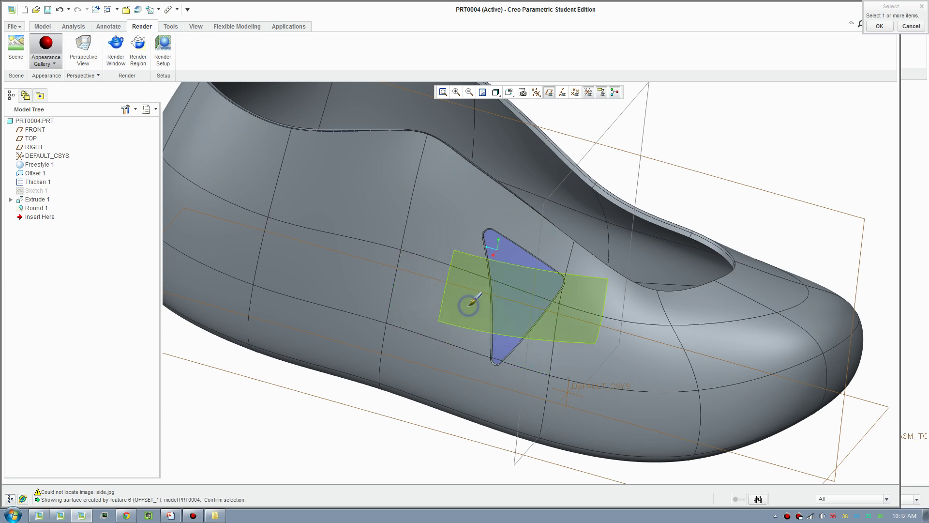
pyautogui.click(472, 303)
pyautogui.click(844, 504)
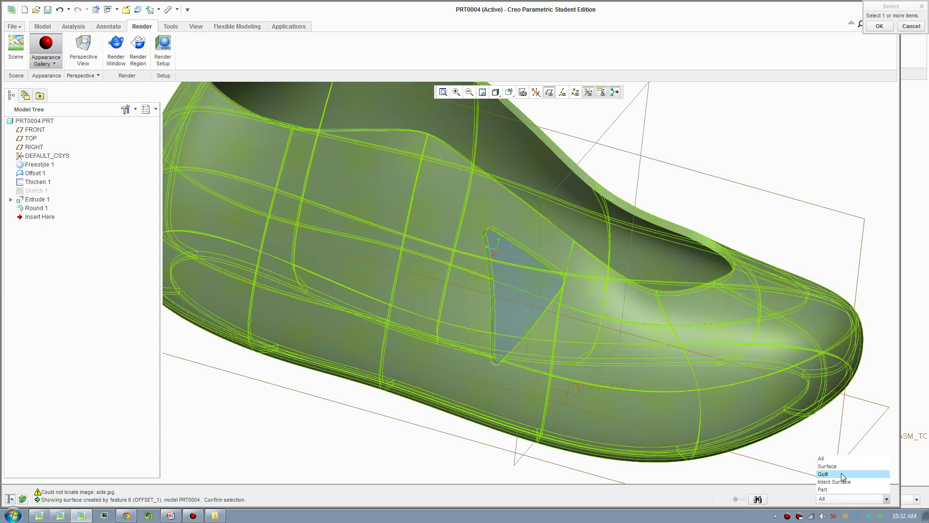
pyautogui.click(842, 489)
pyautogui.click(880, 26)
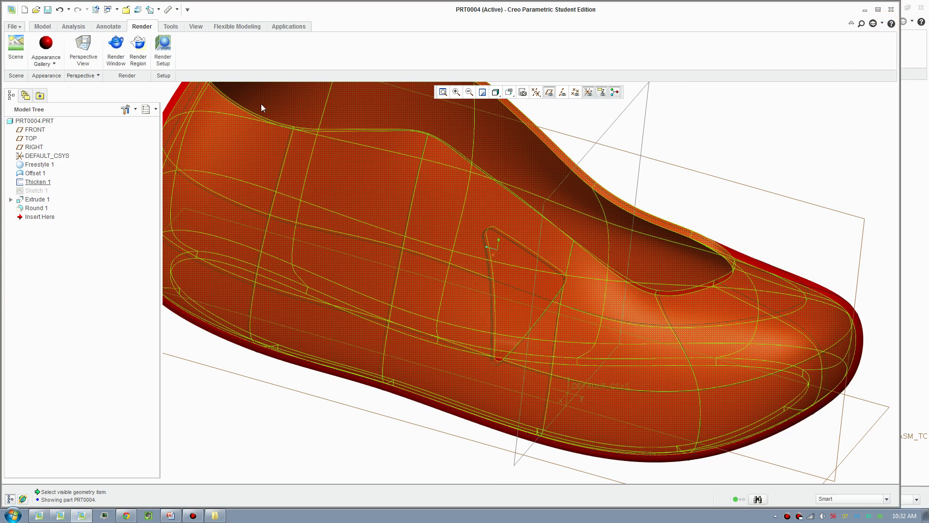
# Restore the default orientation, set the display style to Shading without edges, and inspect the side opening
pyautogui.hotkey('ctrl', 'd')
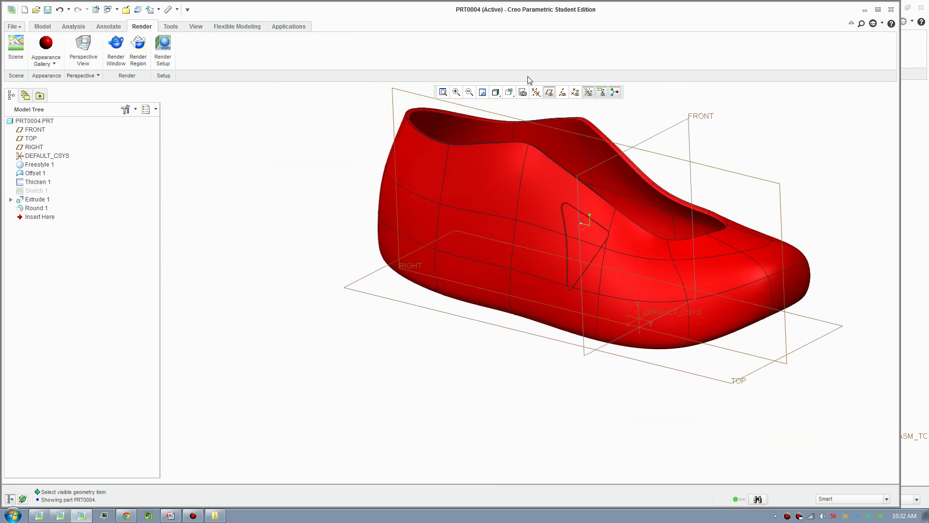
pyautogui.click(494, 92)
pyautogui.click(514, 128)
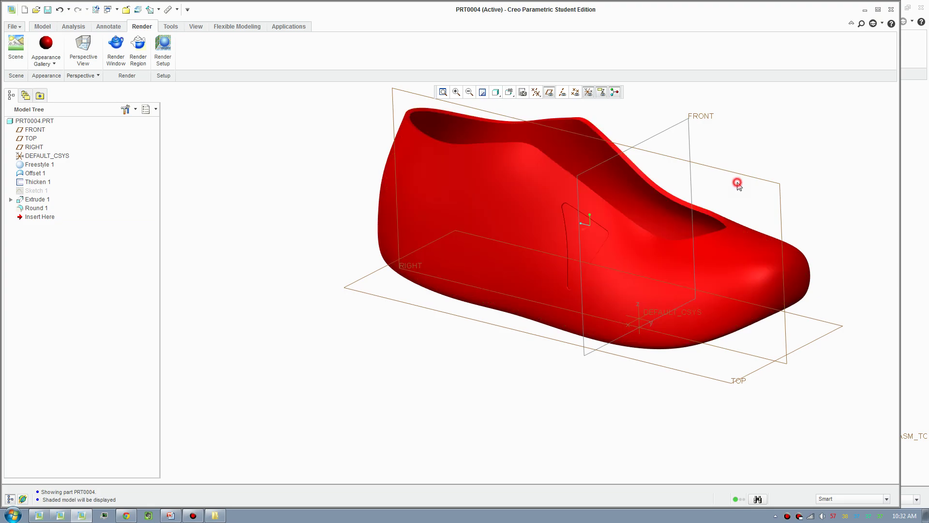
pyautogui.scroll(-3, 677, 223)
pyautogui.scroll(3, 609, 267)
pyautogui.moveTo(325, 436); pyautogui.dragTo(357, 388, button='middle')
pyautogui.scroll(-5, 429, 290)
pyautogui.moveTo(429, 291)
pyautogui.mouseDown(button='middle')
pyautogui.moveTo(437, 255)
pyautogui.moveTo(498, 266)
pyautogui.moveTo(476, 289)
pyautogui.moveTo(506, 280)
pyautogui.moveTo(504, 300)
pyautogui.moveTo(488, 310)
pyautogui.mouseUp(button='middle')
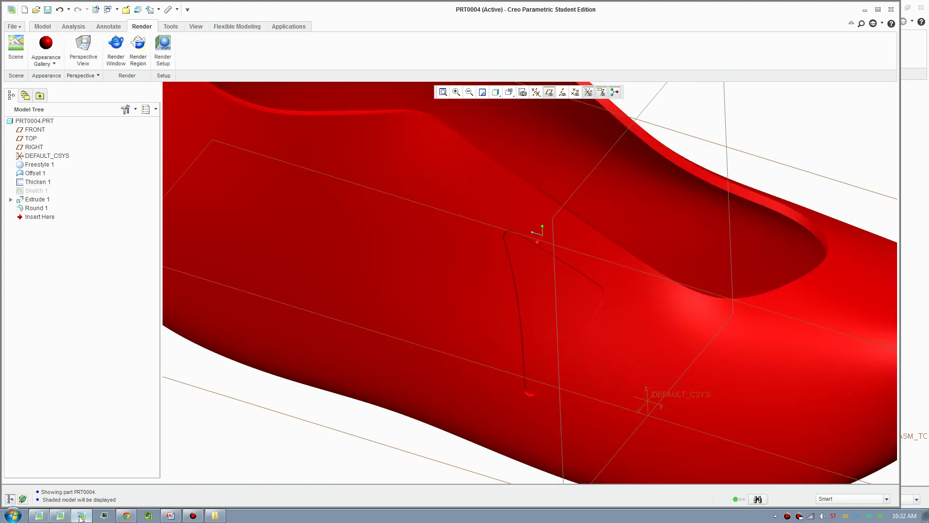
# Switch to the SHOE-DEMO-ASM window and activate it
pyautogui.click(58, 516)
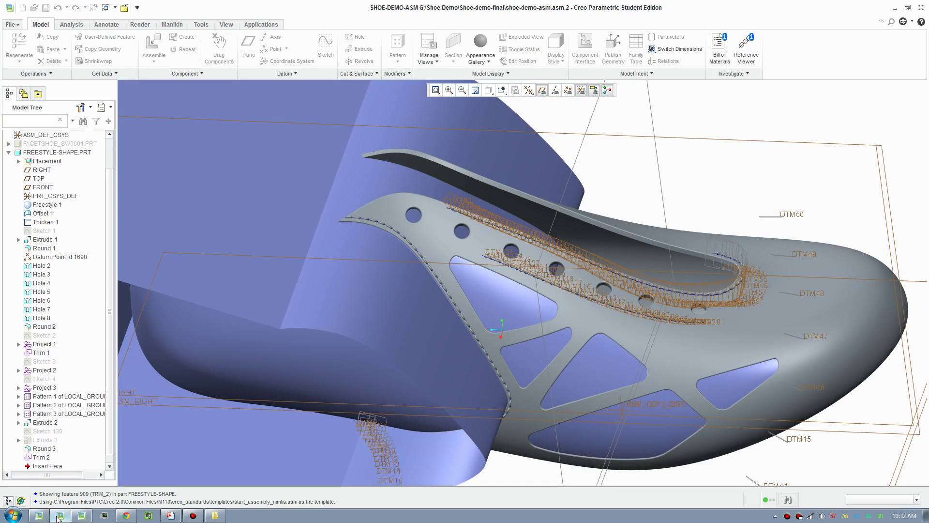
pyautogui.scroll(2, 309, 379)
pyautogui.scroll(-2, 345, 353)
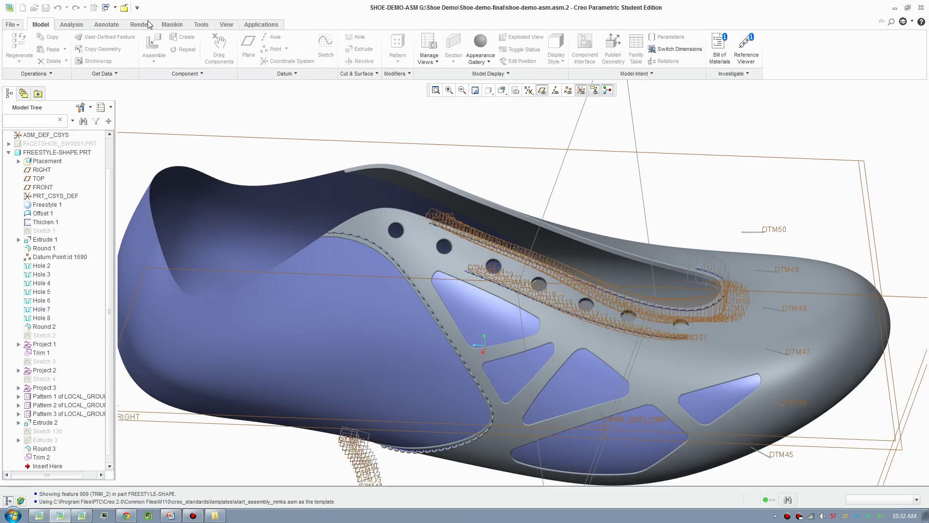
pyautogui.click(105, 7)
pyautogui.click(124, 34)
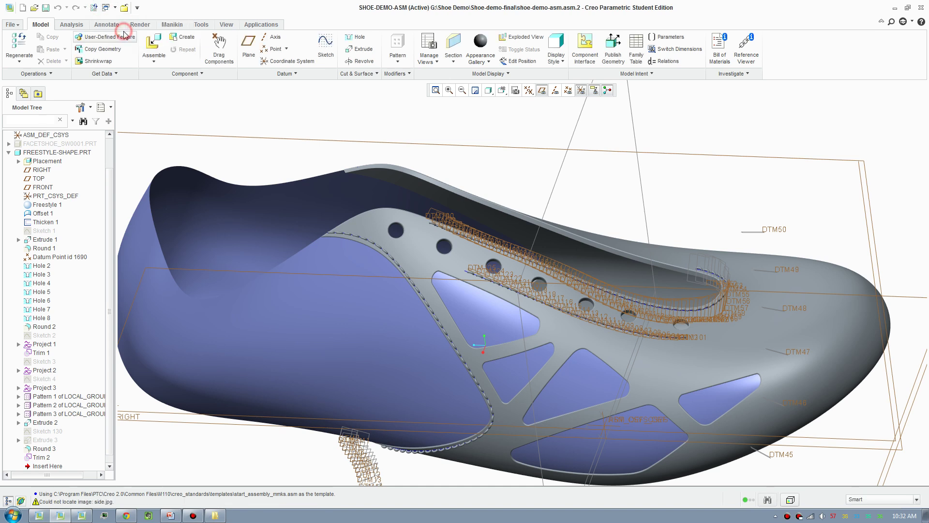
# Hide the datum planes and coordinate systems, and display the shoe assembly as Shading With Edges
pyautogui.click(555, 90)
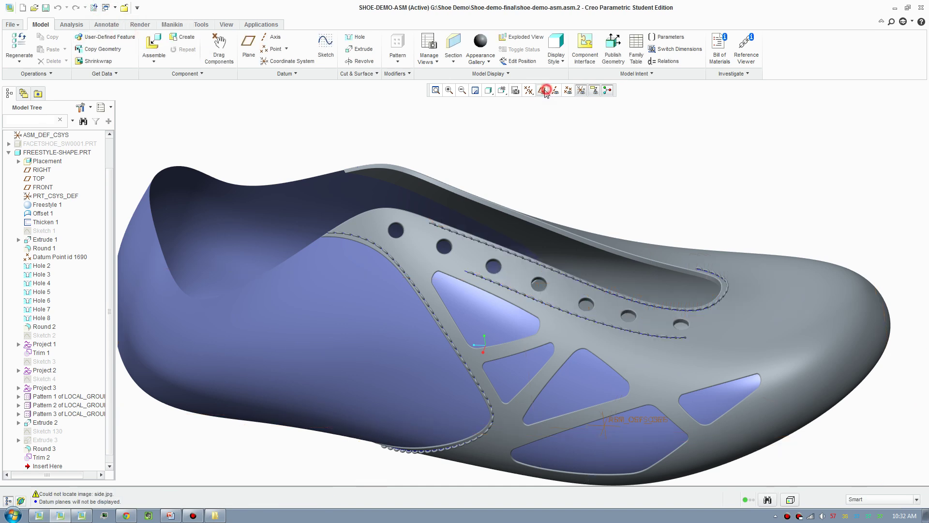
pyautogui.click(581, 91)
pyautogui.click(504, 93)
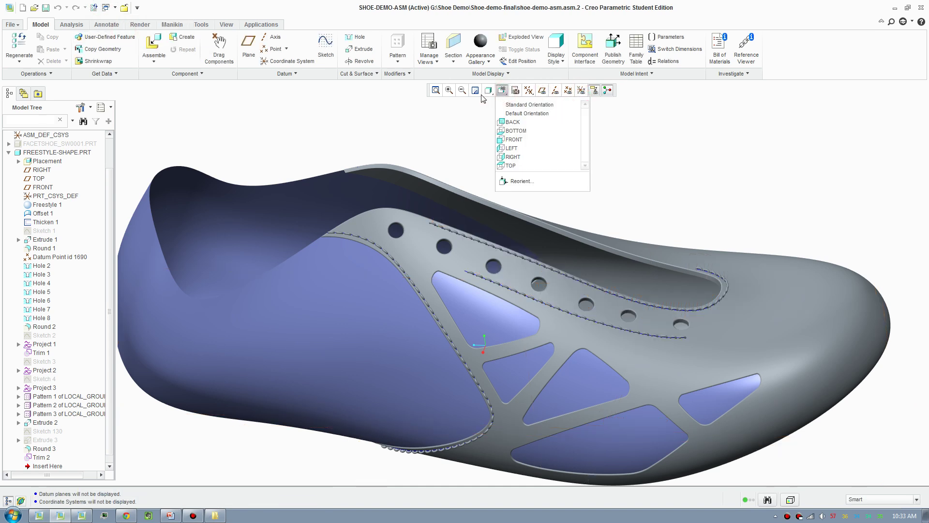
pyautogui.click(488, 92)
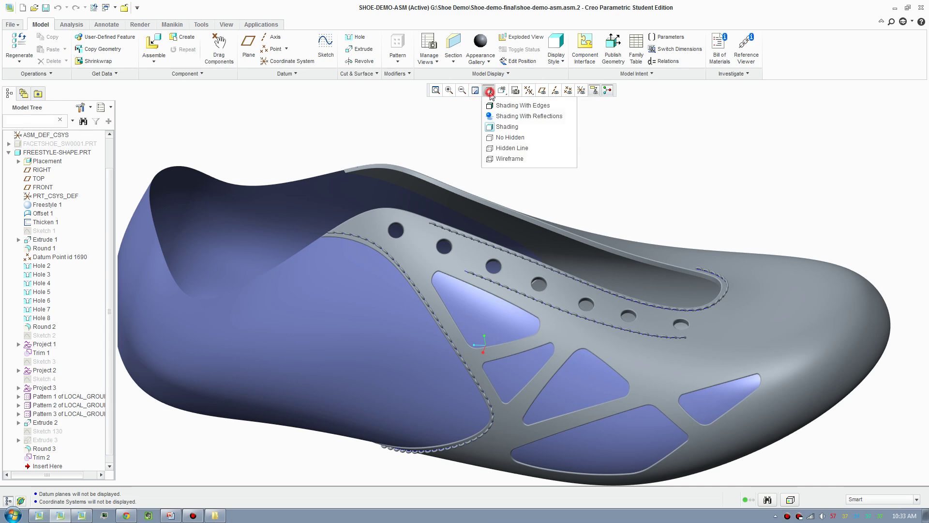
pyautogui.click(513, 106)
pyautogui.moveTo(598, 180)
pyautogui.mouseDown(button='middle')
pyautogui.moveTo(535, 162)
pyautogui.moveTo(540, 173)
pyautogui.moveTo(399, 238)
pyautogui.moveTo(337, 327)
pyautogui.mouseUp(button='middle')
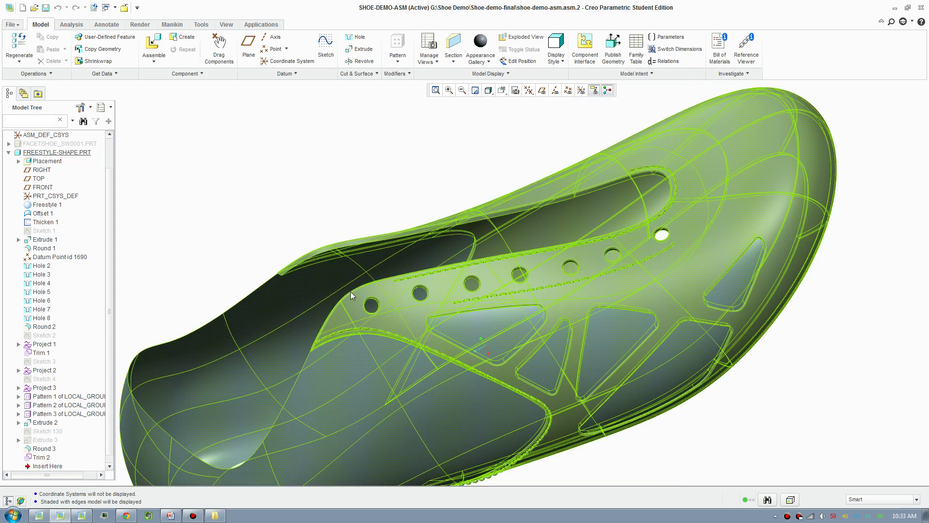
pyautogui.moveTo(357, 289); pyautogui.dragTo(616, 315, button='middle')
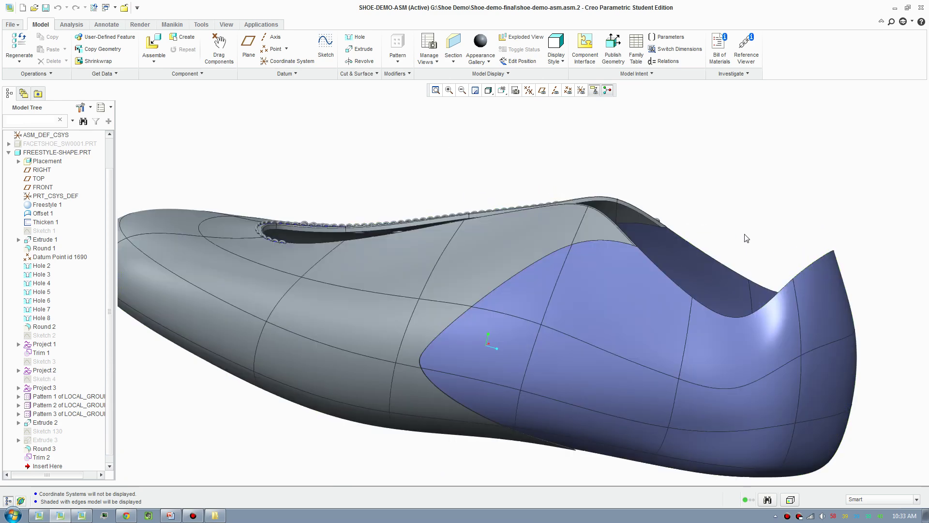
pyautogui.moveTo(750, 261); pyautogui.dragTo(617, 234, button='middle')
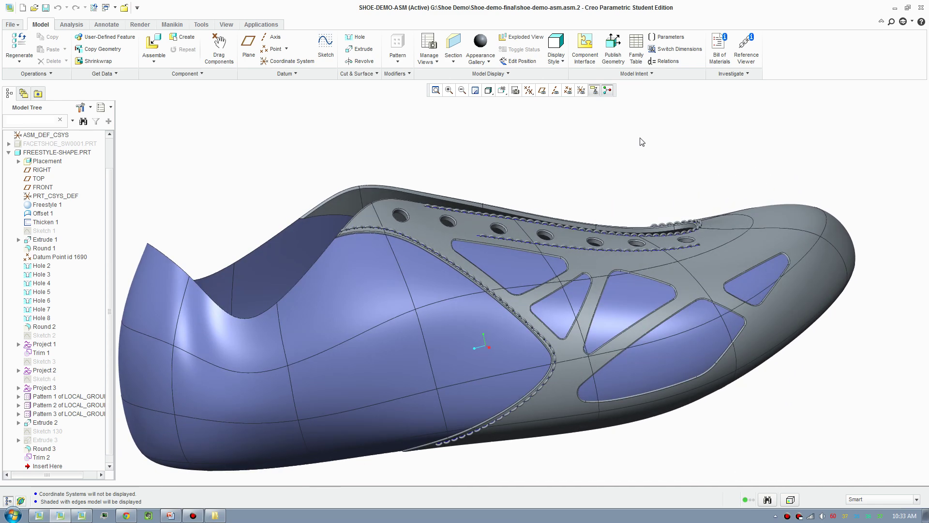